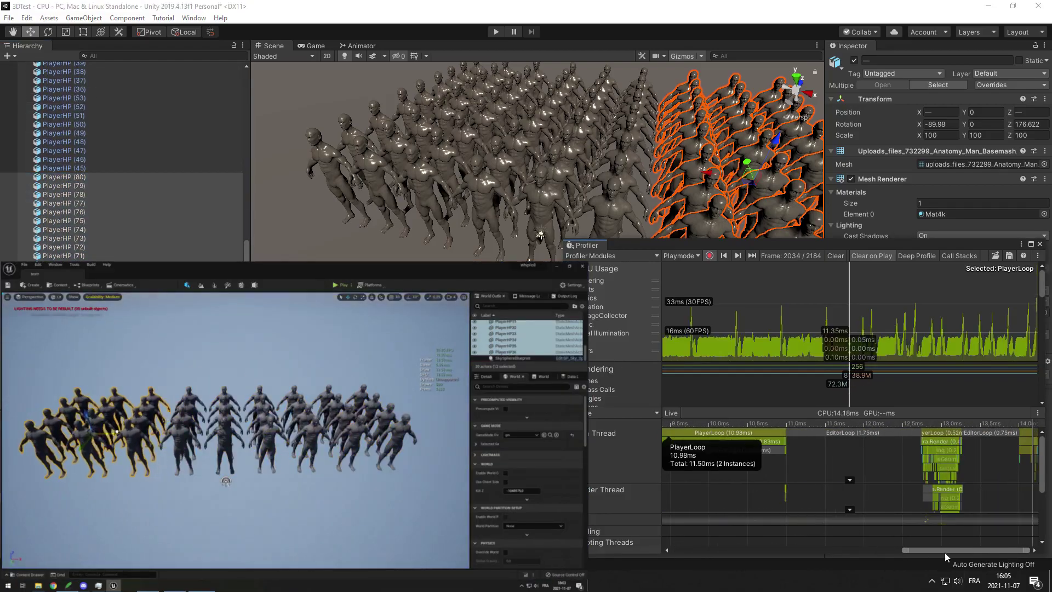
Run the scene to record profiling data and examine the PlayerLoop and Gfx.WaitForPresentOnGfxThread timings of a captured frame.
{"action": "left_click", "coordinate": [786, 490]}
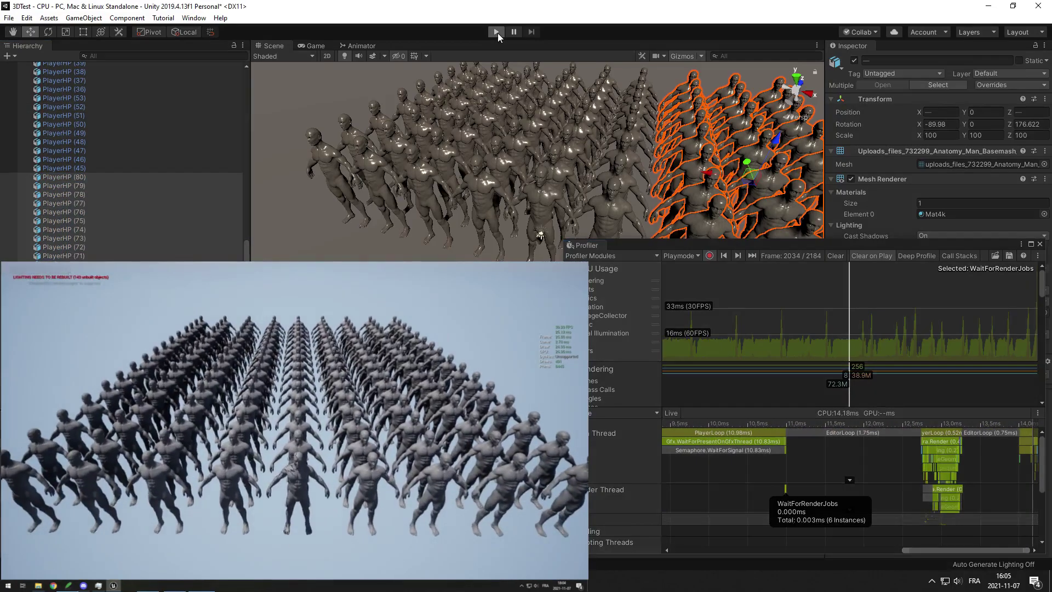
{"action": "left_click", "coordinate": [497, 33]}
{"action": "key", "text": "ctrl+p"}
{"action": "left_click", "coordinate": [860, 330]}
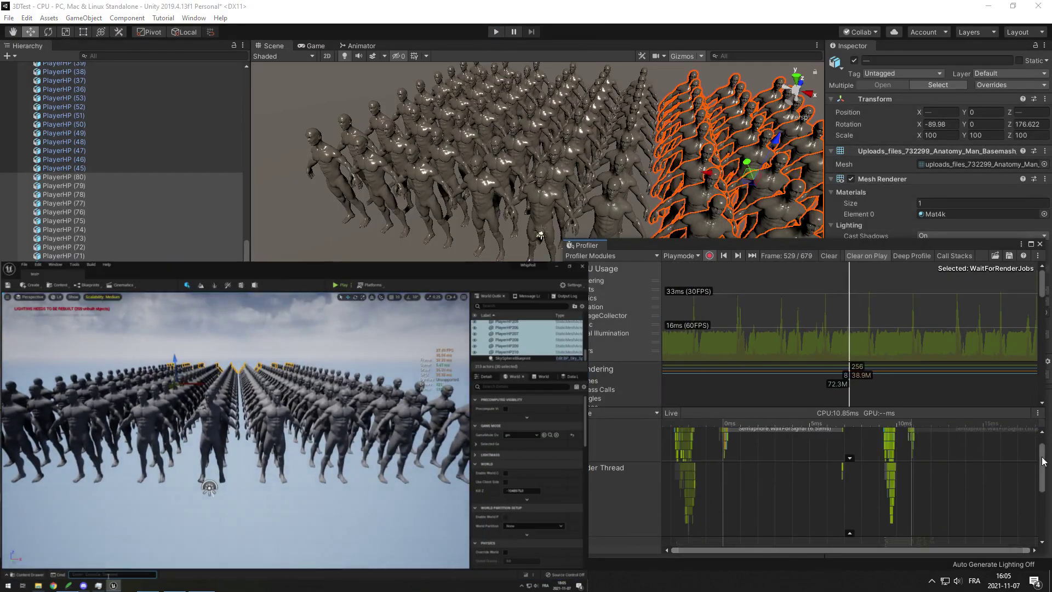
{"action": "left_click", "coordinate": [847, 336]}
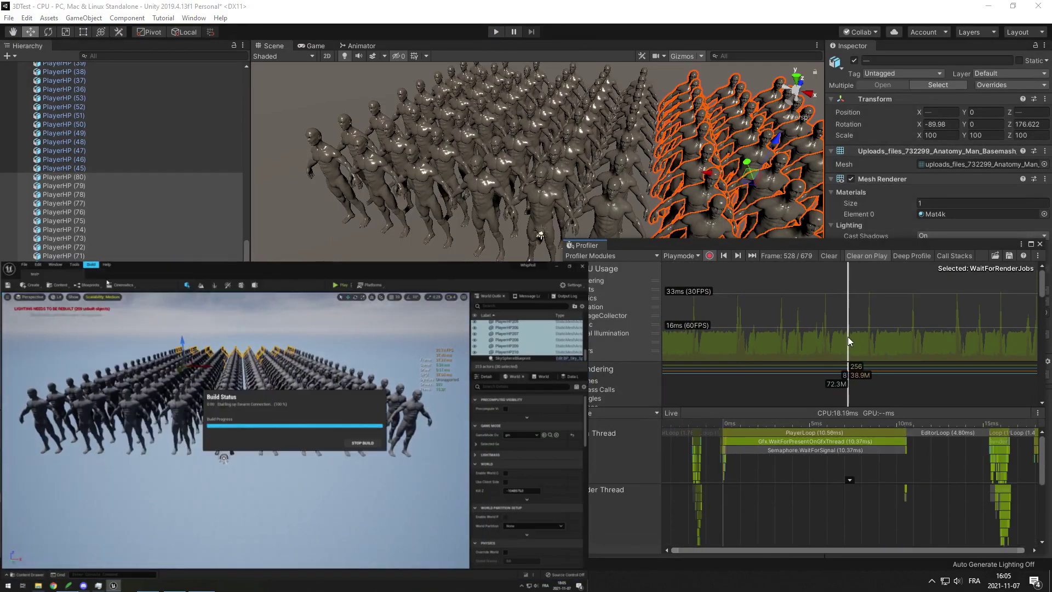
{"action": "left_click", "coordinate": [1003, 439]}
{"action": "left_click", "coordinate": [800, 441]}
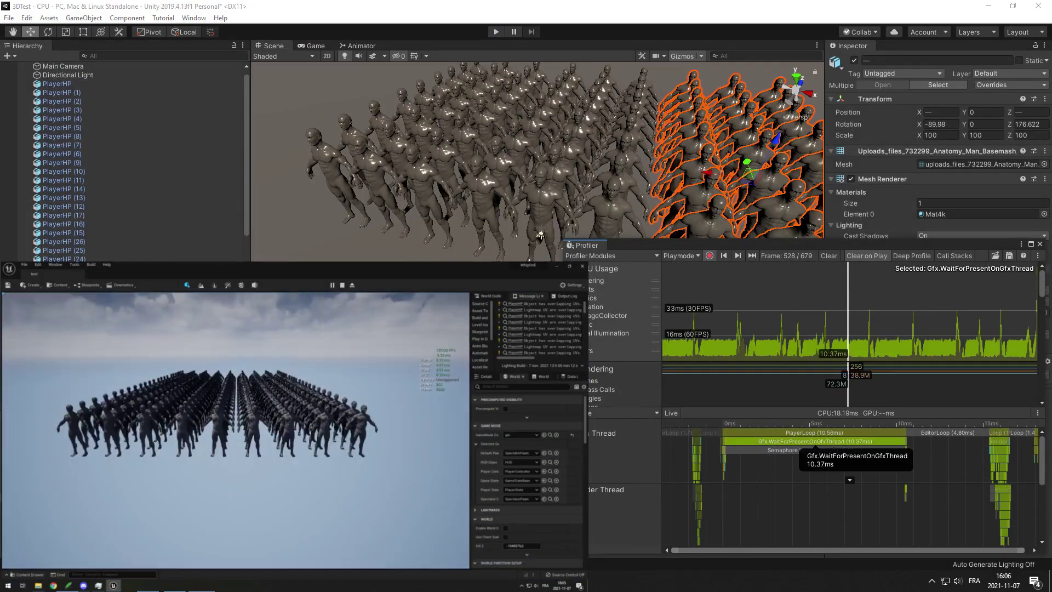
Extend the crowd with another block of PlayerHP figures and examine the Camera.Render timing of a profiled frame.
{"action": "scroll", "coordinate": [539, 236], "scroll_direction": "down", "scroll_amount": 3}
{"action": "left_click_drag", "start_coordinate": [548, 82], "coordinate": [450, 144]}
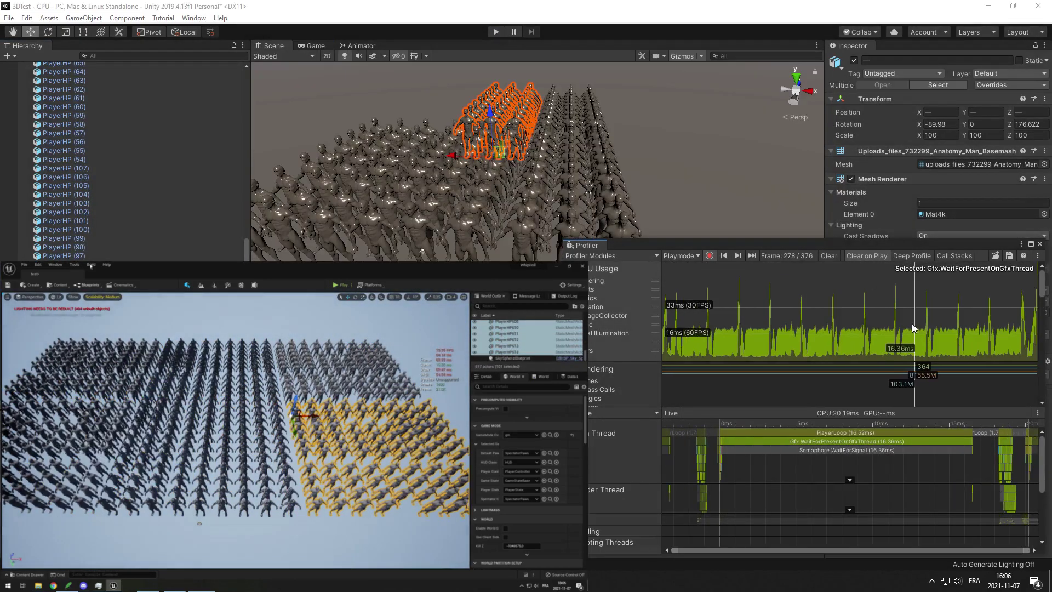
{"action": "left_click", "coordinate": [1005, 441]}
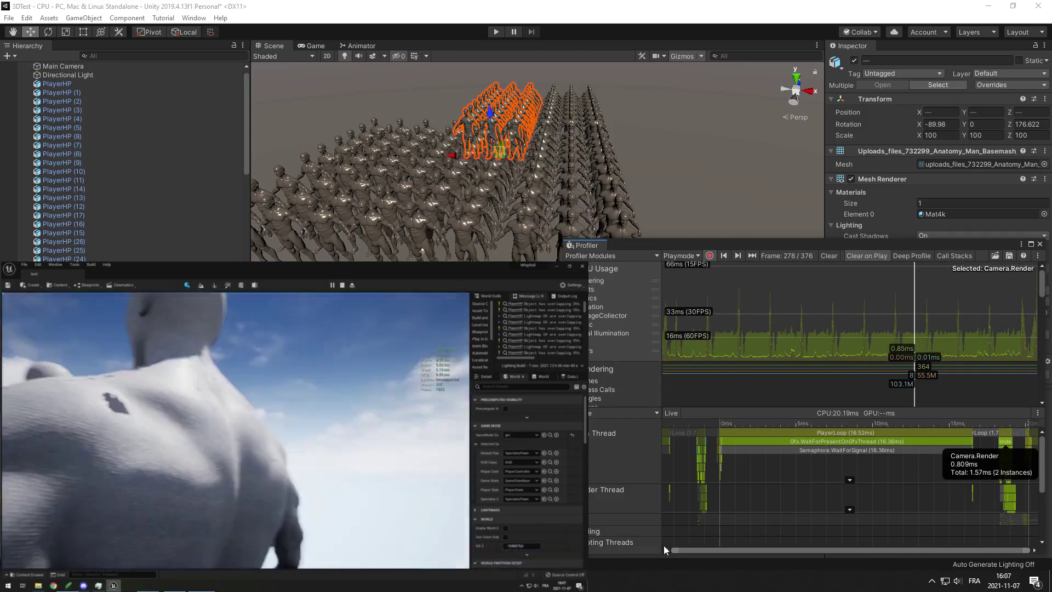
{"action": "scroll", "coordinate": [630, 509], "scroll_direction": "down", "scroll_amount": 3}
{"action": "scroll", "coordinate": [603, 490], "scroll_direction": "up", "scroll_amount": 3}
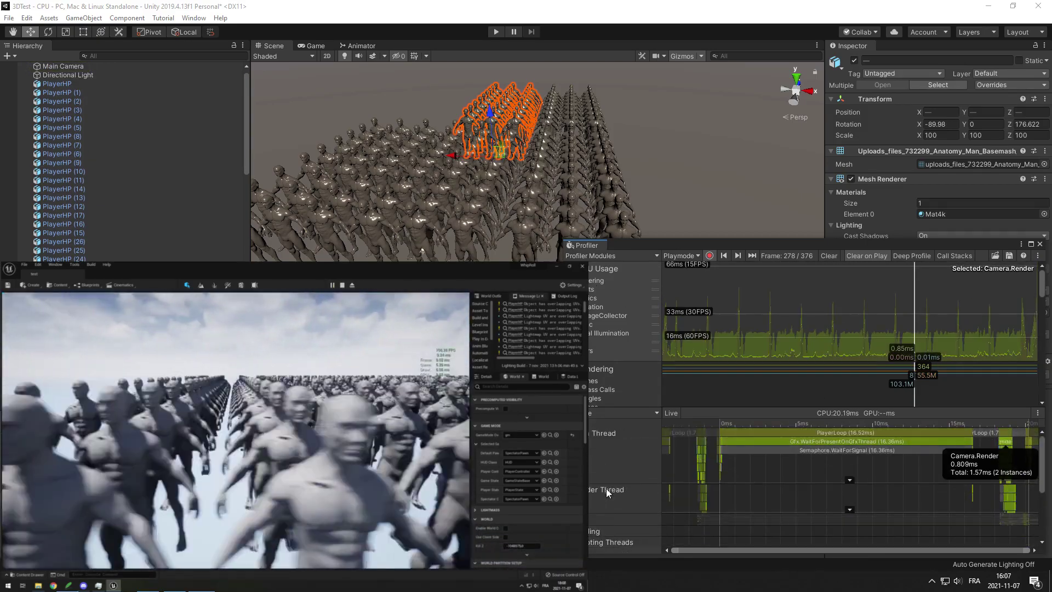
Duplicate the selected block of PlayerHP figures to enlarge the crowd.
{"action": "left_click_drag", "start_coordinate": [413, 103], "coordinate": [361, 115], "text": "alt"}
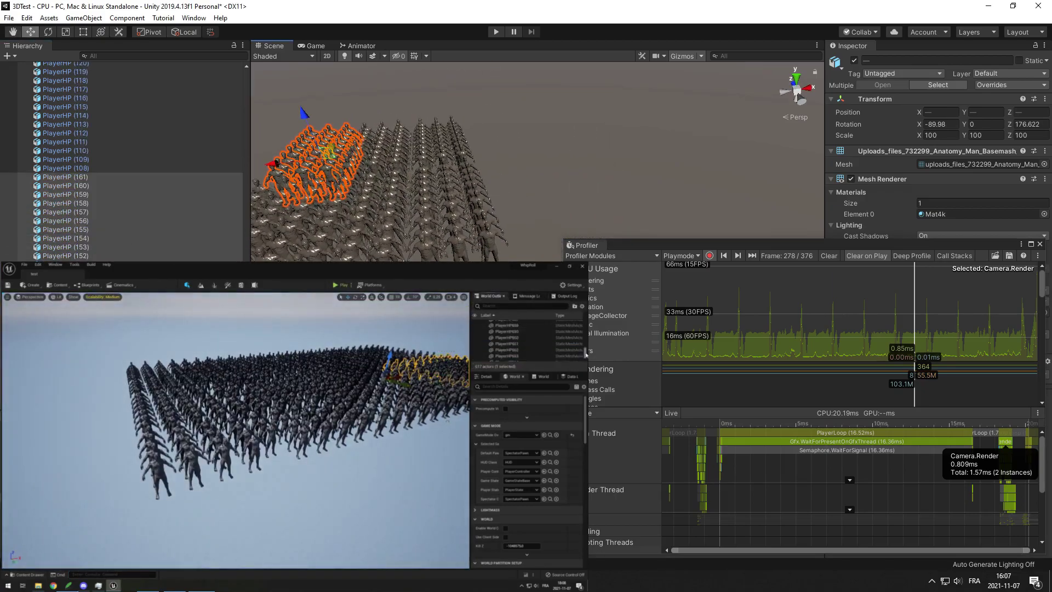
{"action": "right_click", "coordinate": [82, 229]}
{"action": "left_click", "coordinate": [104, 273]}
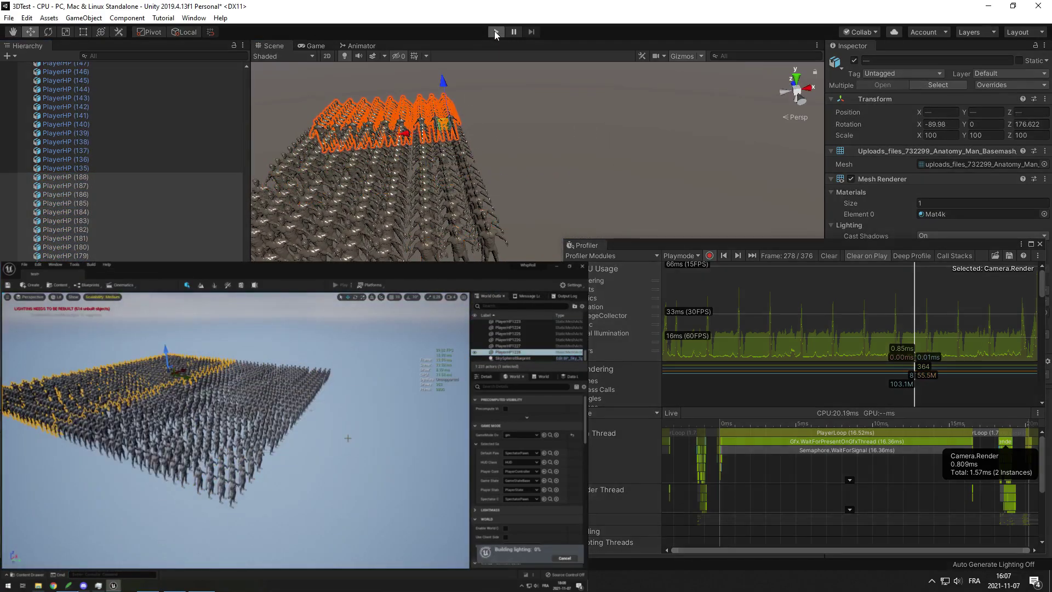
Run the scene with the enlarged crowd and examine the Gfx.WaitForPresentOnGfxThread timing of a recorded frame.
{"action": "left_click", "coordinate": [495, 34]}
{"action": "left_click", "coordinate": [496, 34]}
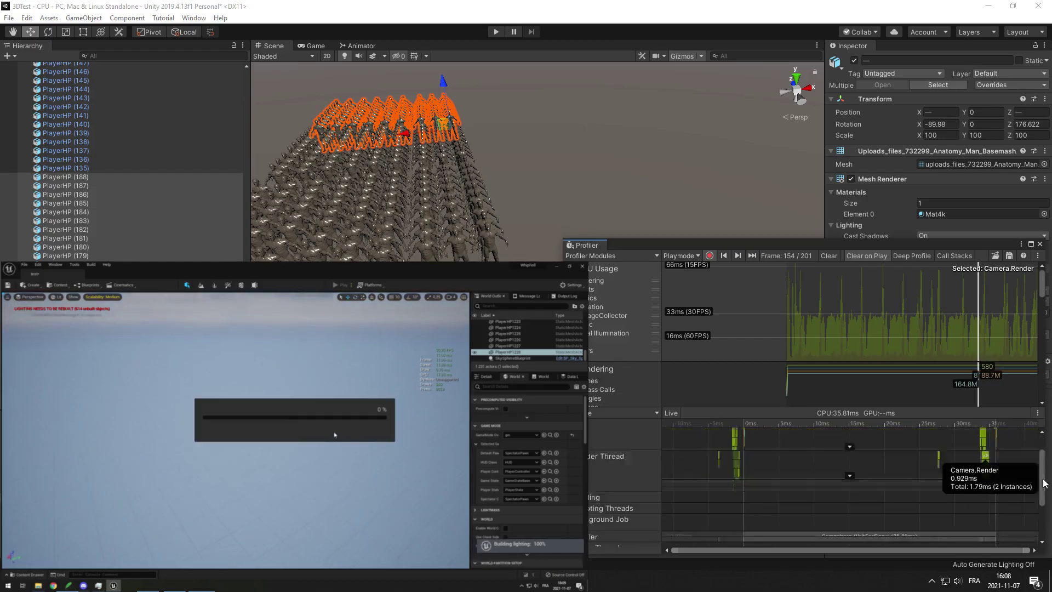
{"action": "left_click_drag", "start_coordinate": [1044, 483], "coordinate": [1043, 466]}
{"action": "left_click", "coordinate": [822, 442]}
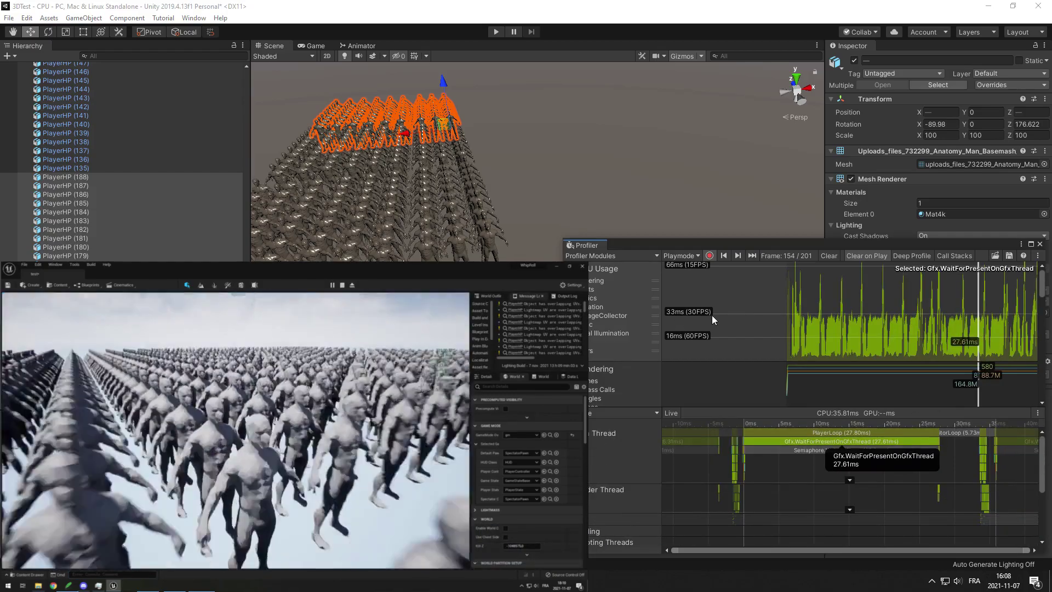
Close the Profiler and select the PlayerHP figures at the far corner of the crowd.
{"action": "left_click", "coordinate": [1040, 245]}
{"action": "left_click", "coordinate": [337, 131]}
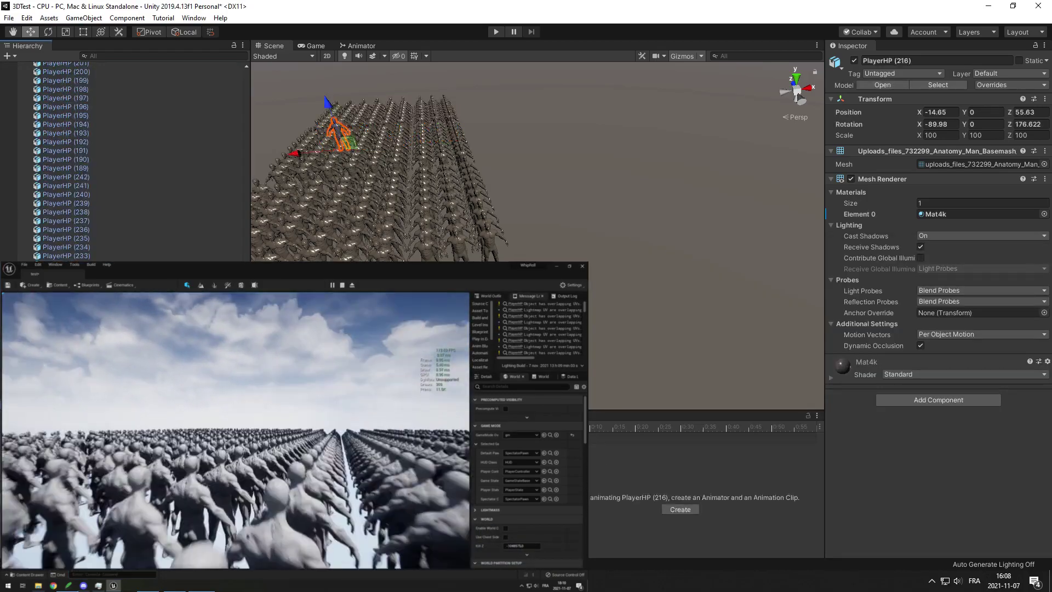
{"action": "left_click_drag", "start_coordinate": [310, 101], "coordinate": [375, 152]}
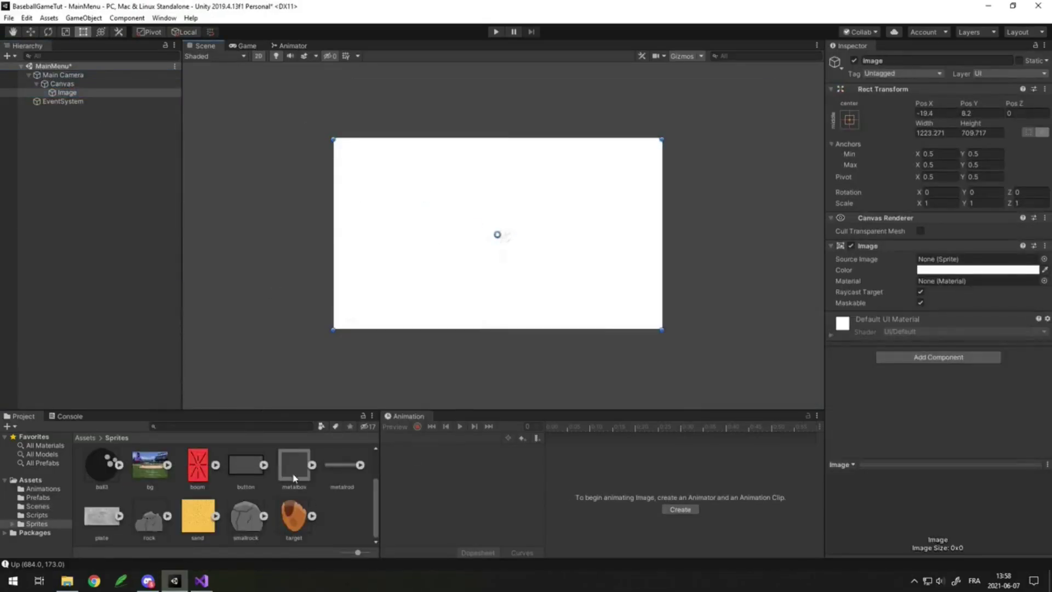
Bring the metalbox sprite from the Sprites folder into the MainMenu scene of the BaseballGameTut project.
{"action": "left_click_drag", "start_coordinate": [294, 479], "coordinate": [295, 124]}
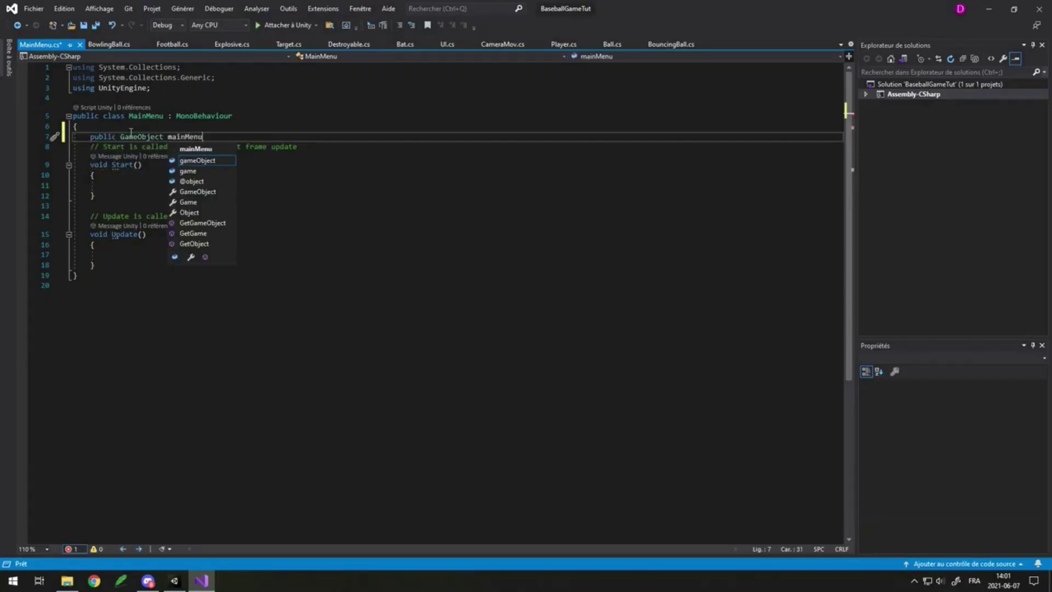
Add levelPannel and a level button prefab variable to the public GameObject declaration in the MainMenu script.
{"action": "type", "text": ", levelPannel, levelBtnPrefa"}
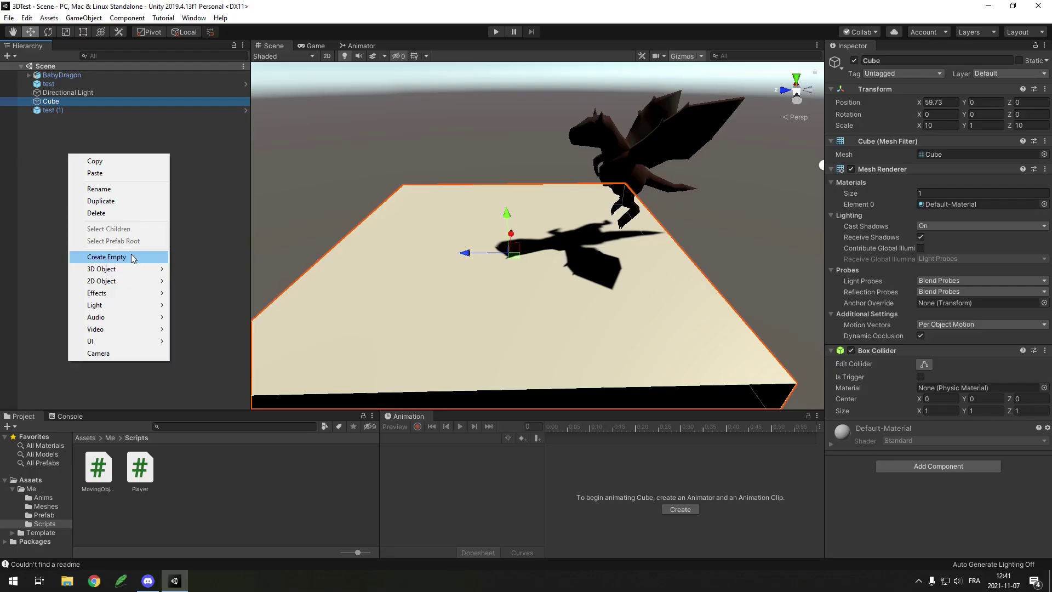
Add a Sphere to the 3DTest scene and place it on the platform at about X 57.46, Y 0.67.
{"action": "mouse_move", "coordinate": [137, 269]}
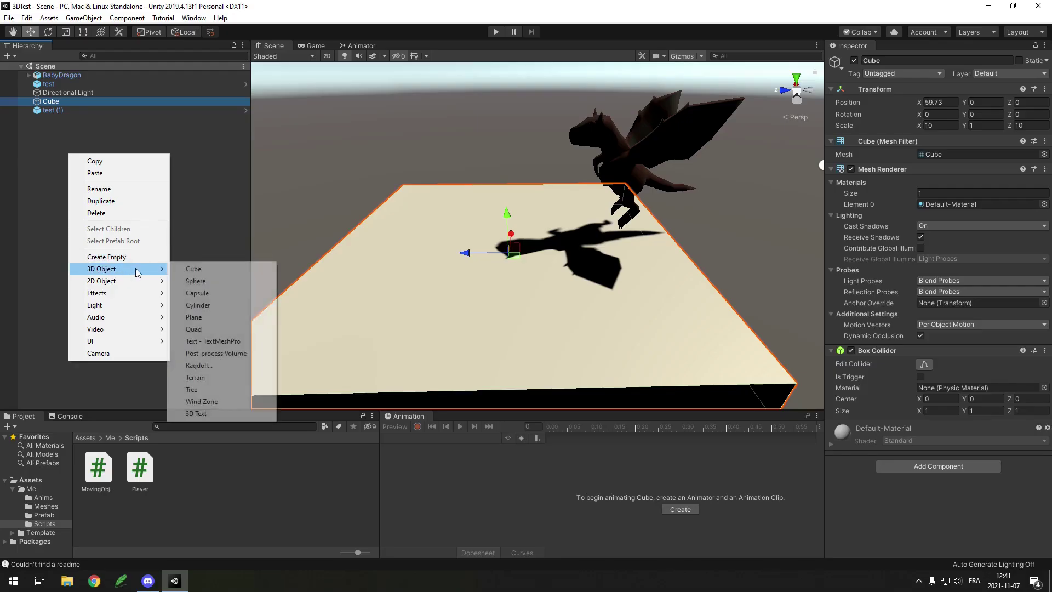
{"action": "left_click", "coordinate": [203, 282]}
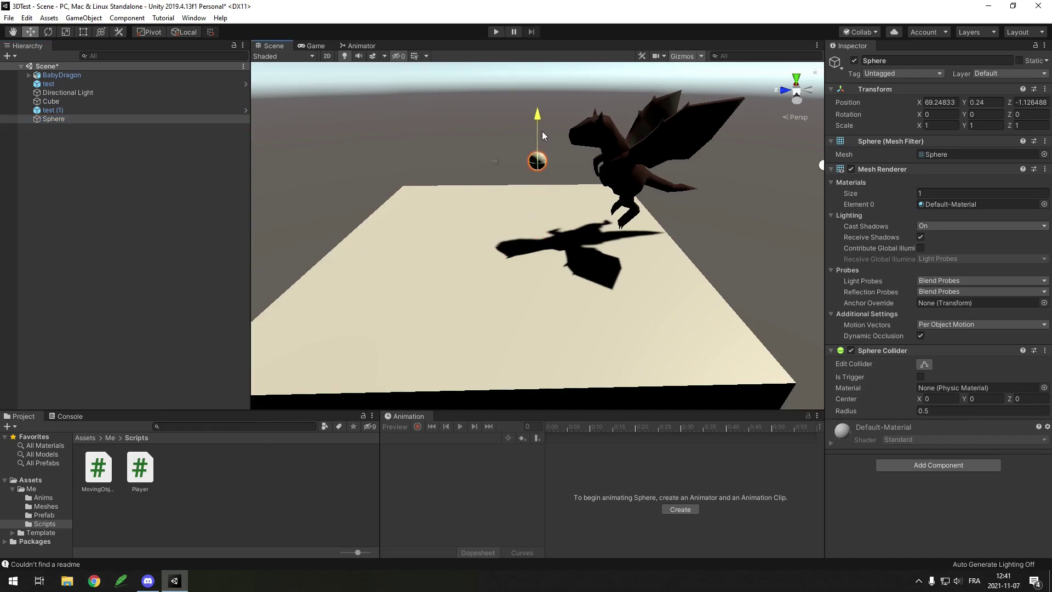
{"action": "left_click_drag", "start_coordinate": [542, 132], "coordinate": [542, 128]}
{"action": "left_click_drag", "start_coordinate": [536, 164], "coordinate": [544, 215]}
Add a Plane to the scene and move it beside the platform to about X 56.55, Y 0.71, Z -10.95.
{"action": "right_click", "coordinate": [99, 193]}
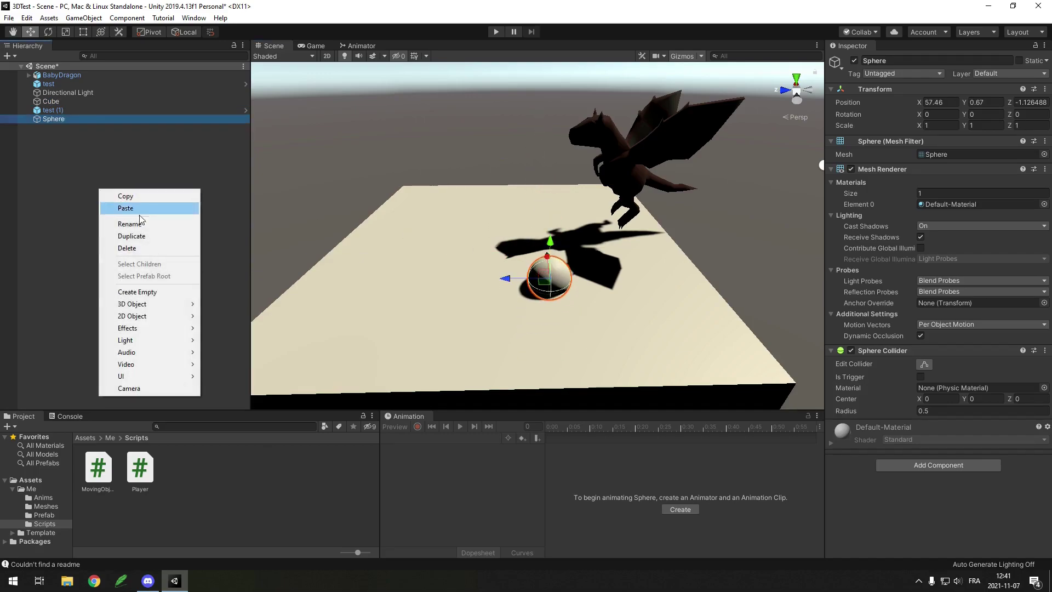
{"action": "mouse_move", "coordinate": [167, 305]}
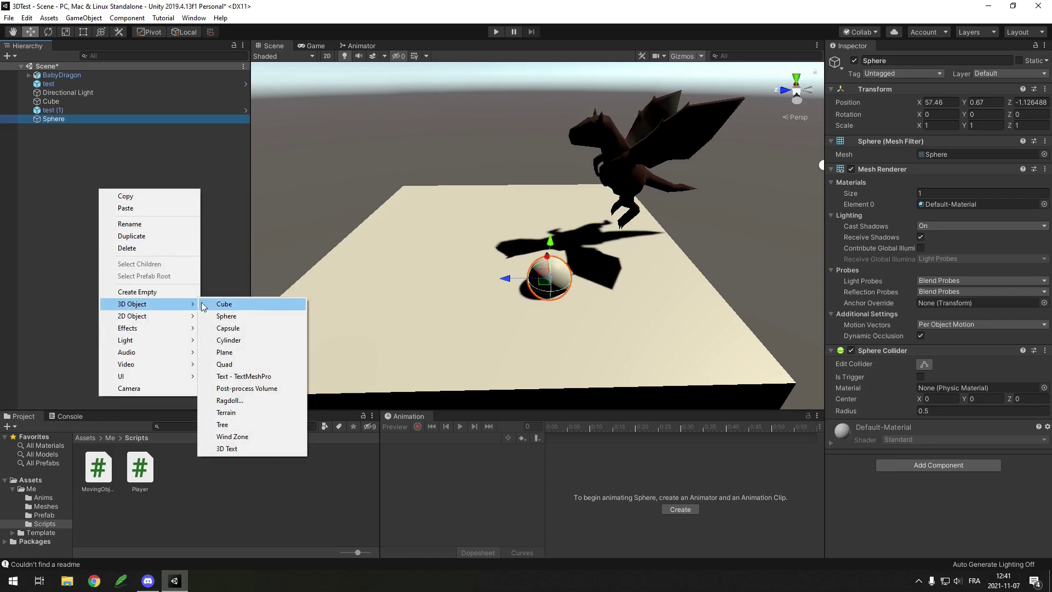
{"action": "left_click", "coordinate": [228, 352]}
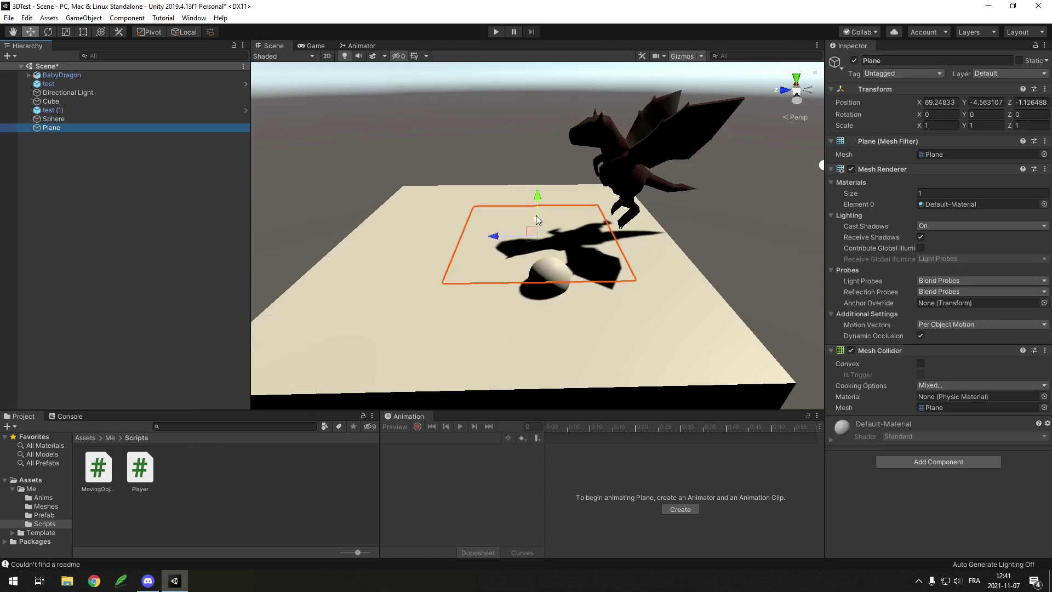
{"action": "left_click", "coordinate": [538, 186]}
{"action": "double_click", "coordinate": [51, 127]}
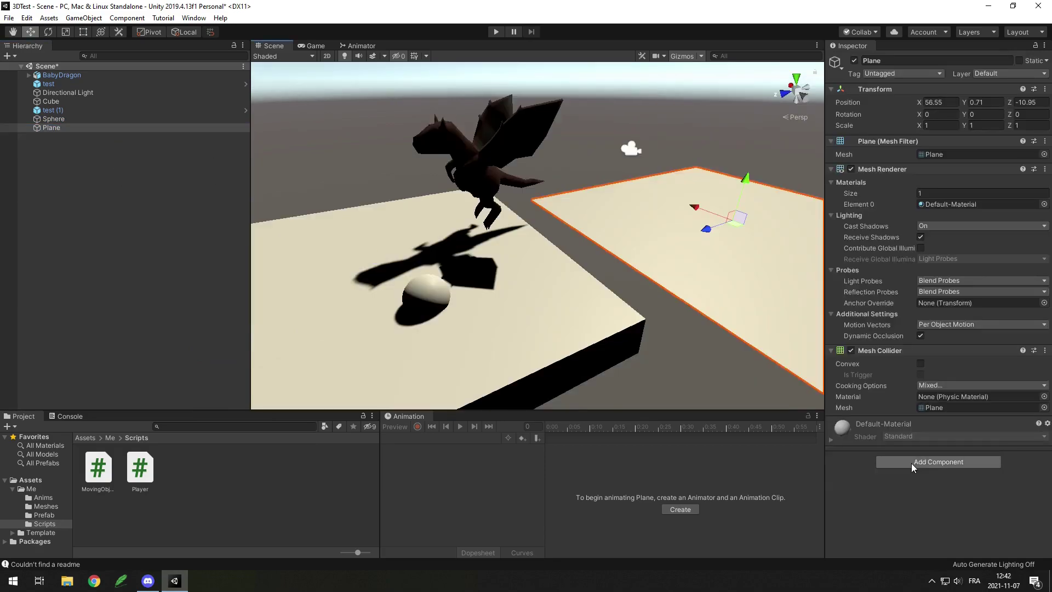
Add a Rigidbody and an Animator component to the plane.
{"action": "left_click", "coordinate": [912, 463]}
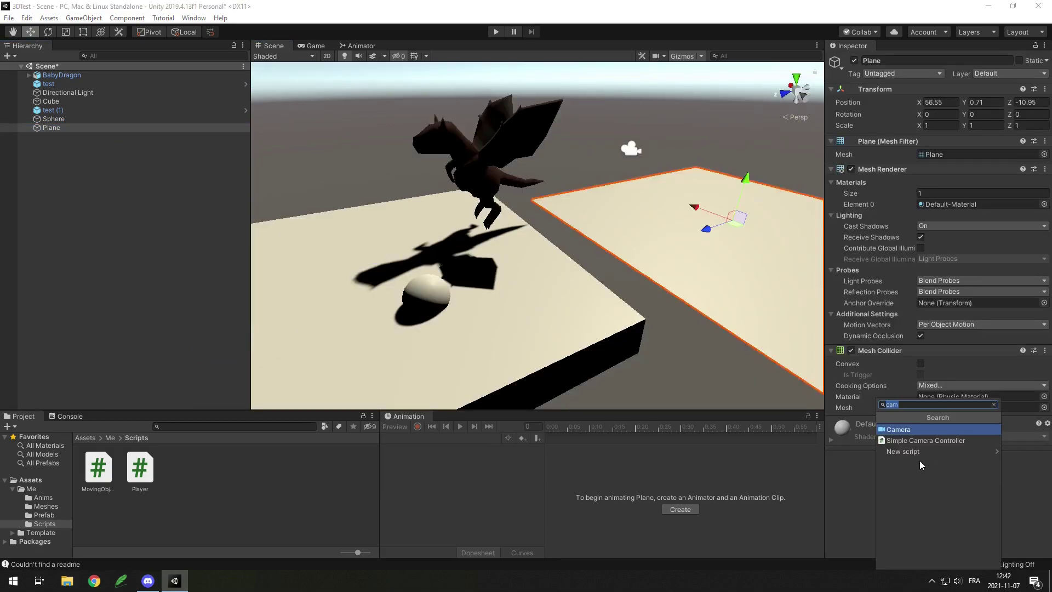
{"action": "type", "text": "rigid"}
{"action": "key", "text": "Return"}
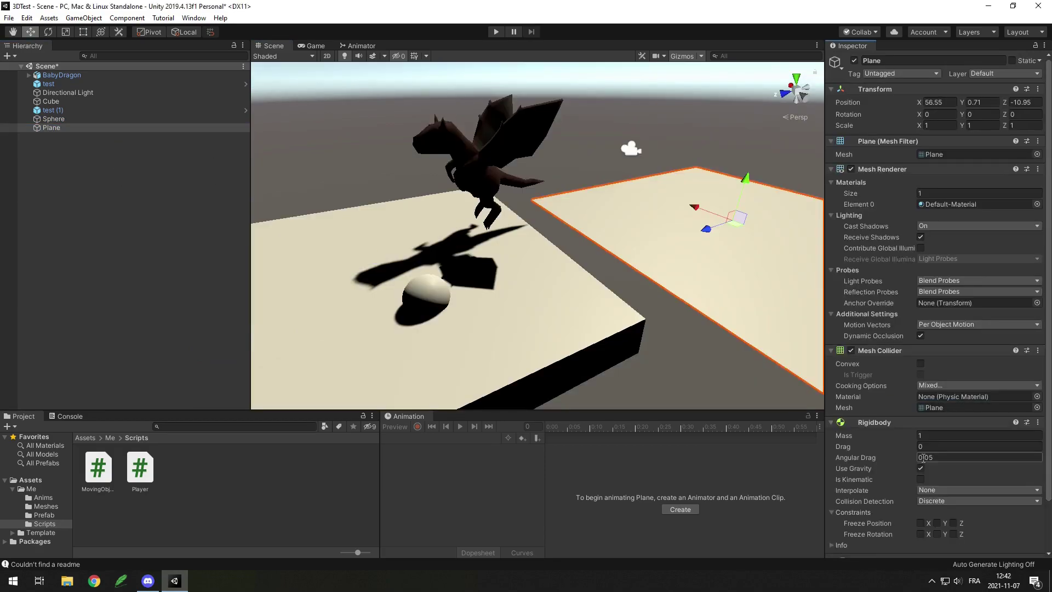
{"action": "scroll", "coordinate": [903, 433], "scroll_direction": "down", "scroll_amount": 2}
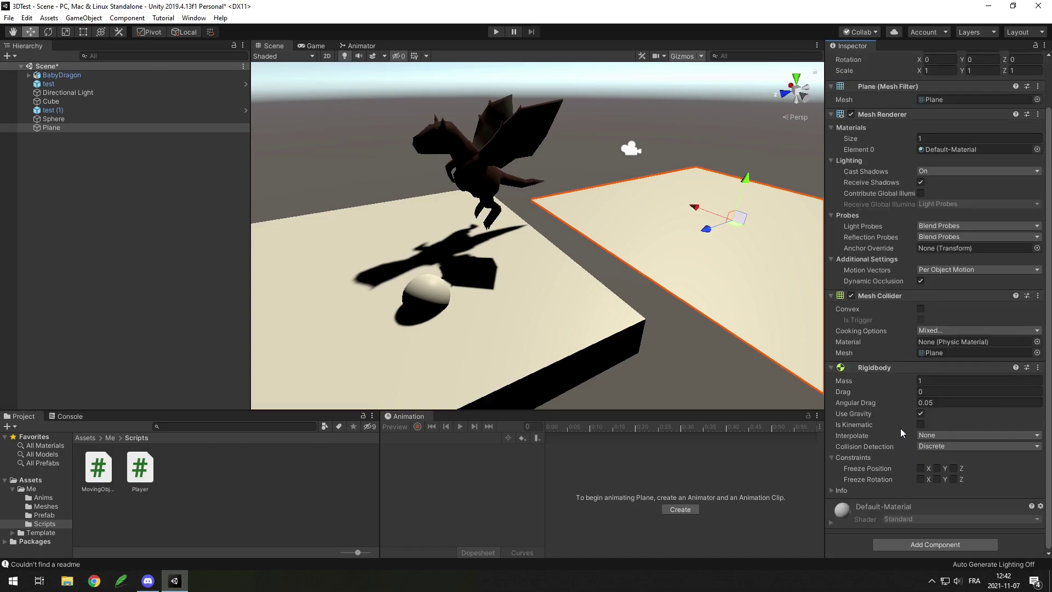
{"action": "left_click", "coordinate": [926, 545]}
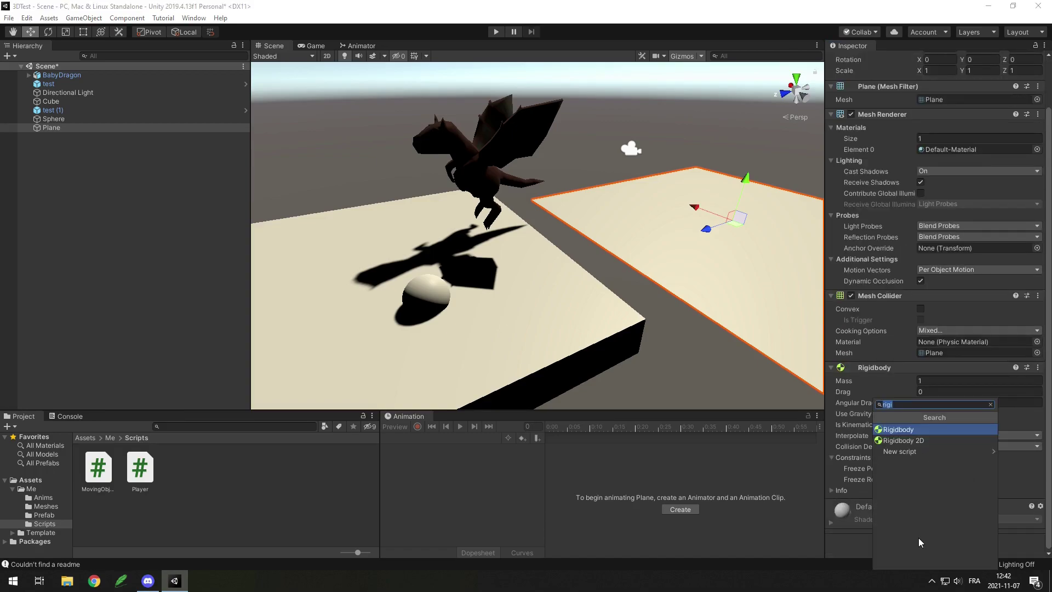
{"action": "type", "text": "anima"}
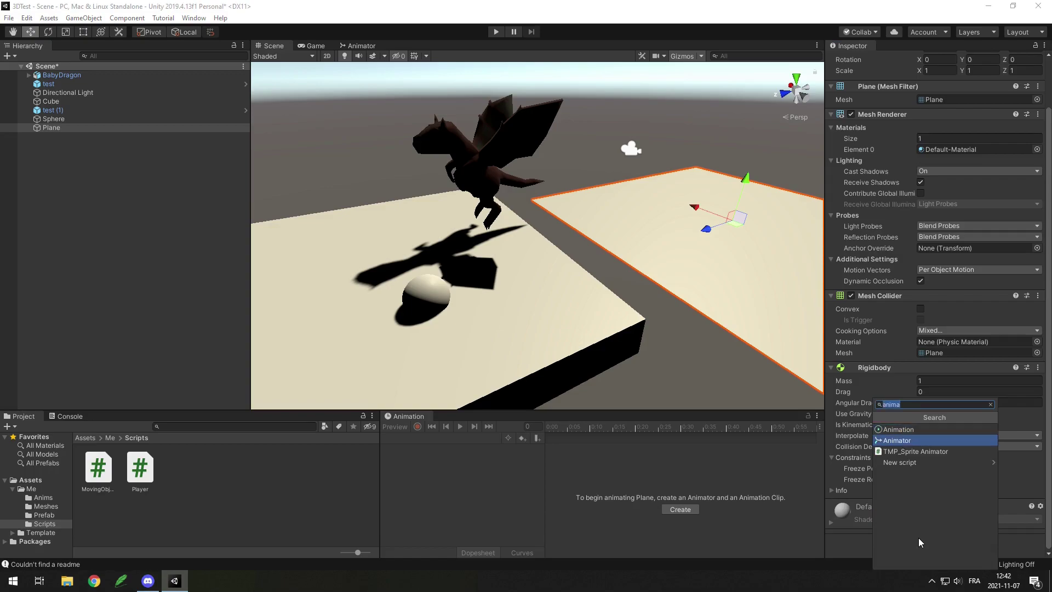
Create a C# script named scriptusermade in the Scripts folder and attach it to the plane.
{"action": "right_click", "coordinate": [278, 499]}
{"action": "mouse_move", "coordinate": [356, 230]}
{"action": "left_click", "coordinate": [415, 174]}
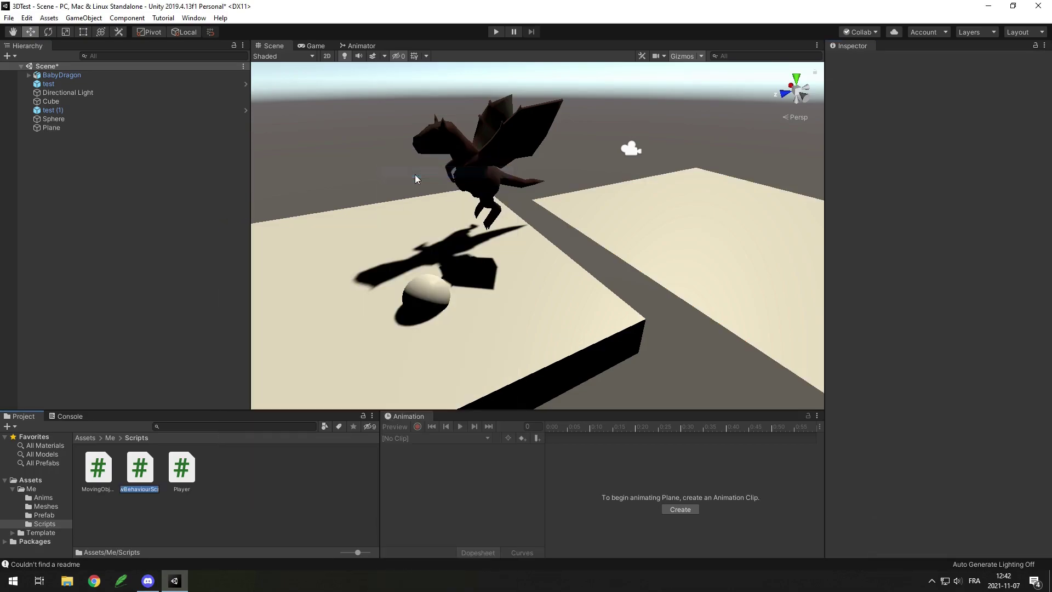
{"action": "left_click", "coordinate": [167, 509]}
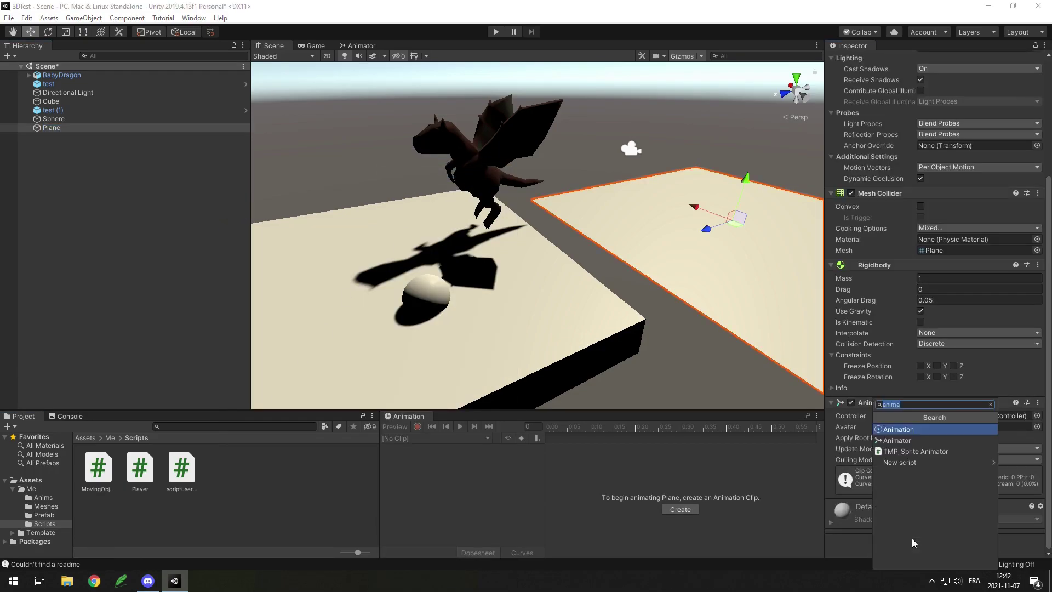
{"action": "type", "text": "scr"}
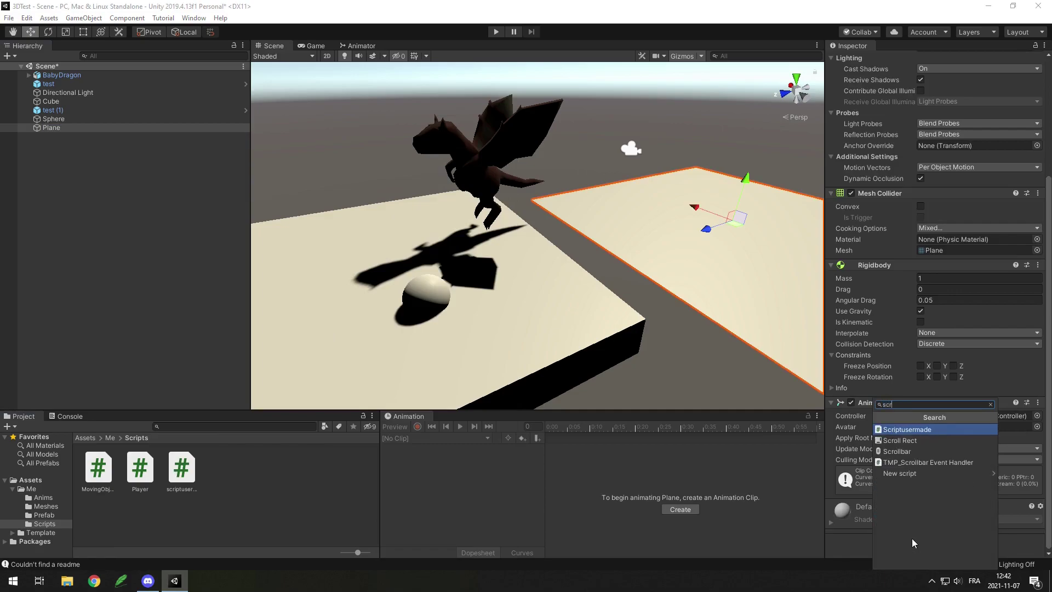
{"action": "left_click", "coordinate": [909, 430]}
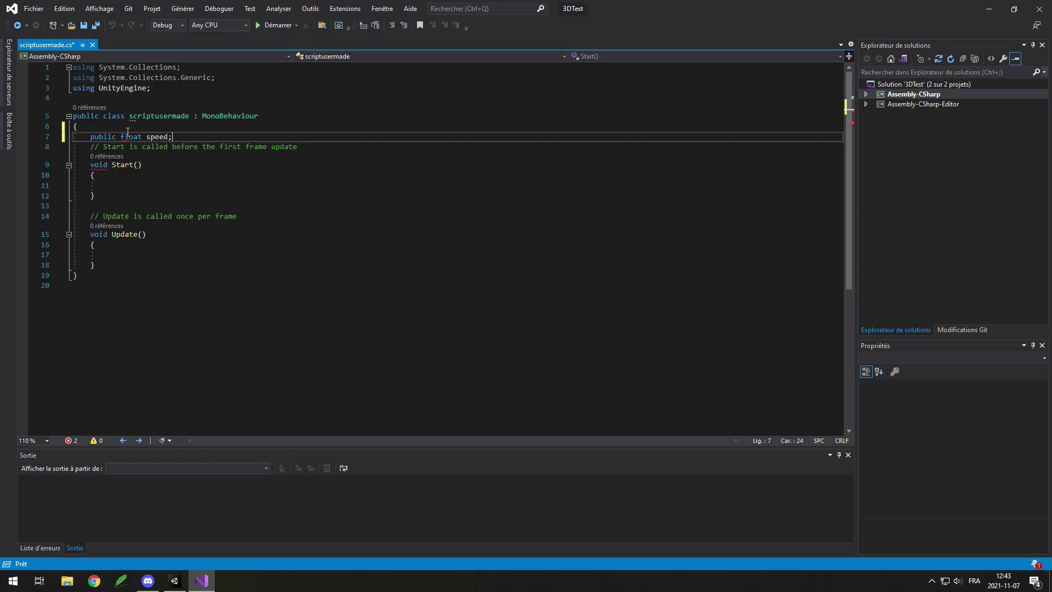
Declare a public float speed in the scriptusermade class and return to Unity to select Plane (1).
{"action": "key", "text": "Return"}
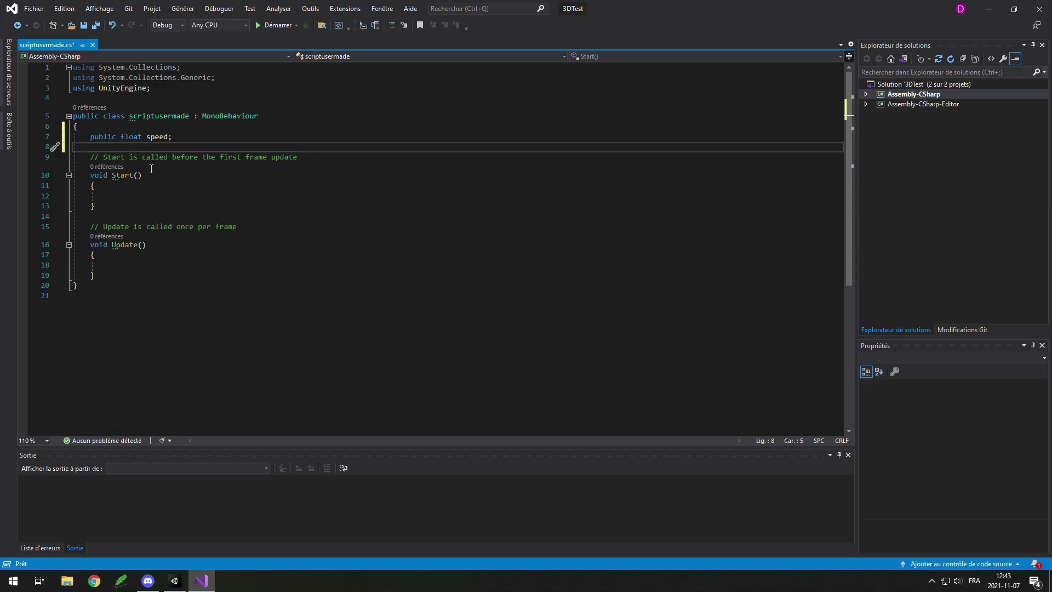
{"action": "key", "text": "alt+Tab"}
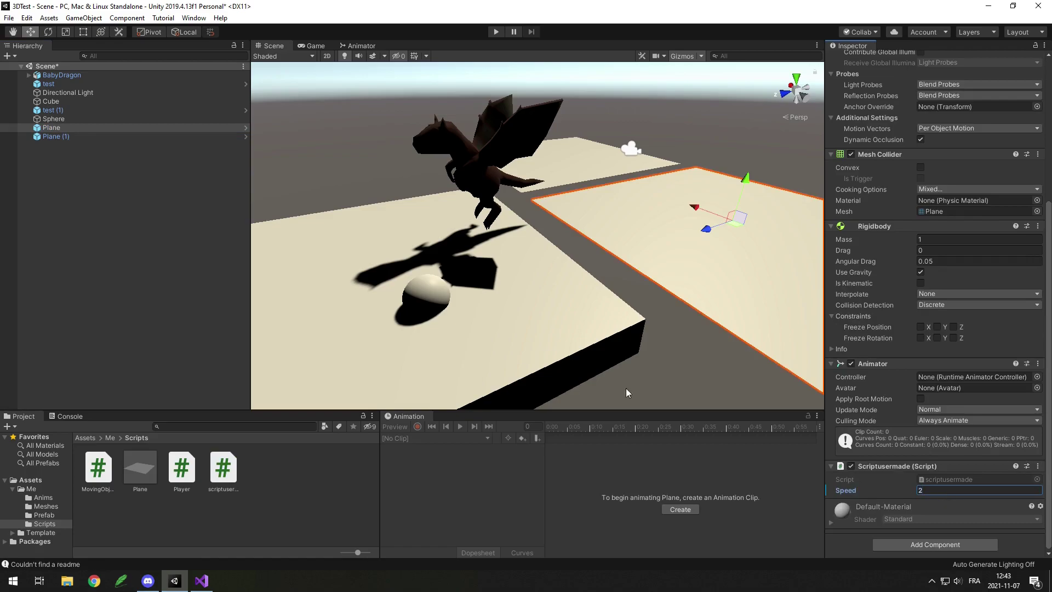
{"action": "left_click", "coordinate": [70, 136]}
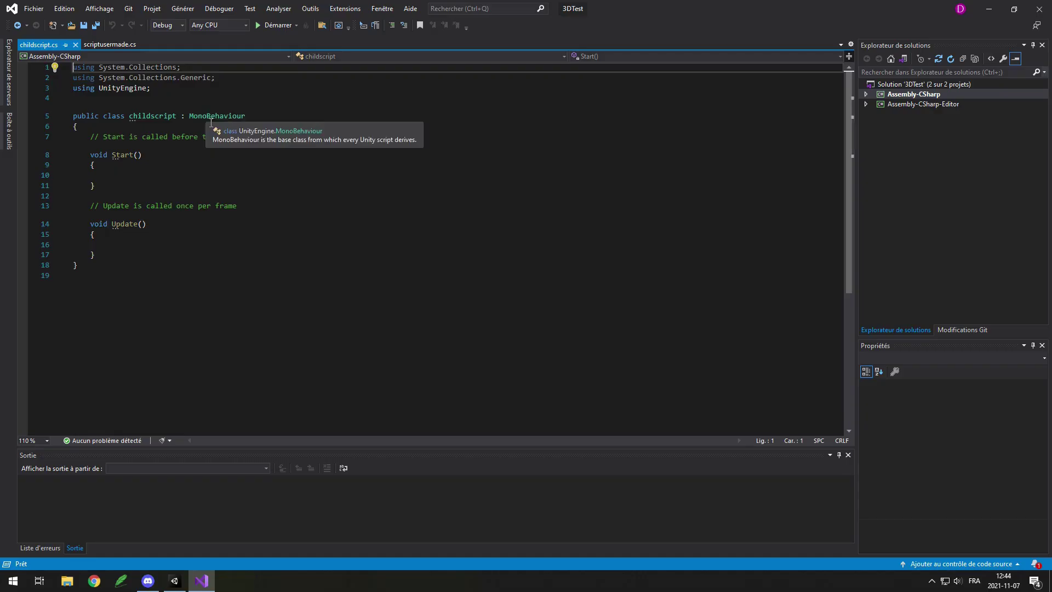
Make the childscript class inherit from scriptusermade instead of MonoBehaviour.
{"action": "double_click", "coordinate": [205, 115]}
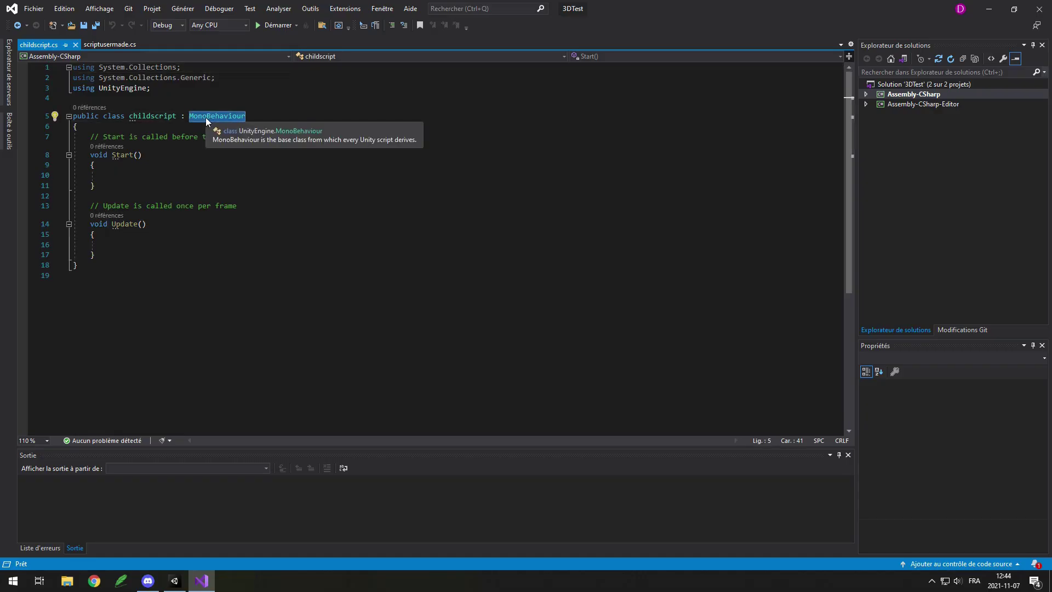
{"action": "type", "text": "script"}
{"action": "key", "text": "Tab"}
Declare a public float damage at the top of the childscript class.
{"action": "left_click", "coordinate": [211, 126]}
{"action": "key", "text": "Return"}
{"action": "type", "text": "publ"}
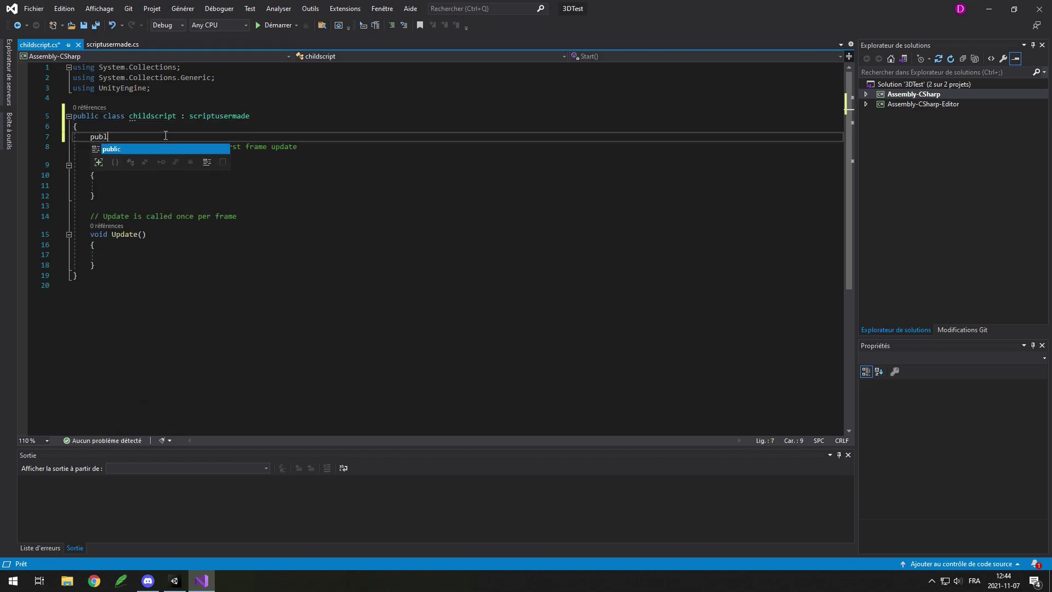
{"action": "type", "text": "ic float damage;"}
{"action": "key", "text": "Return"}
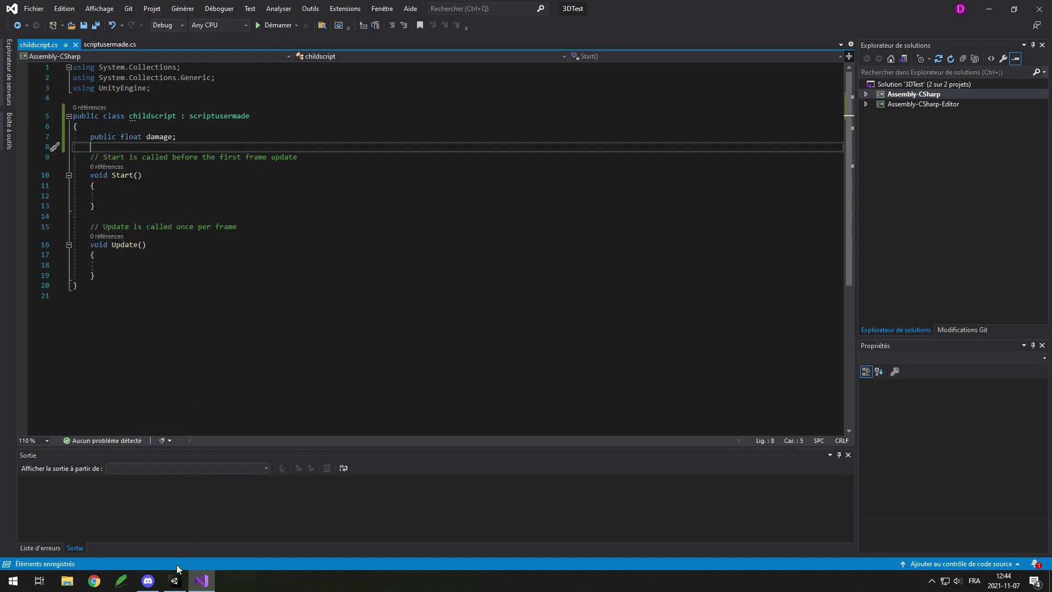
Switch to Unity and raise the Sphere above the platform to a Y position of 1.6.
{"action": "left_click", "coordinate": [176, 581]}
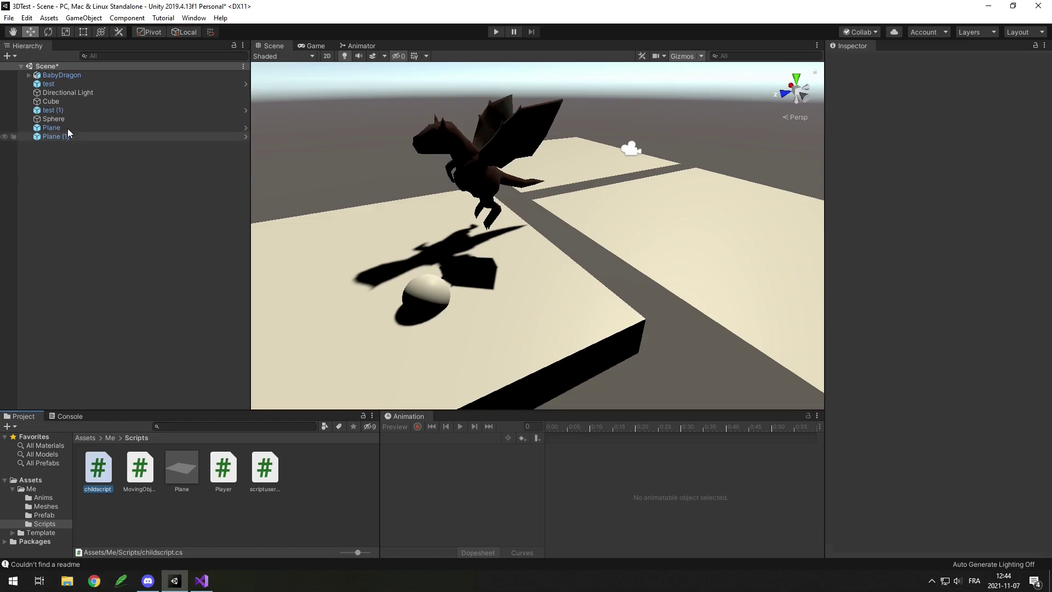
{"action": "left_click", "coordinate": [53, 119]}
{"action": "left_click_drag", "start_coordinate": [413, 270], "coordinate": [415, 231]}
Attach the Childscript component to the Sphere and set Speed to 4 and Damage to 2.
{"action": "left_click", "coordinate": [910, 463]}
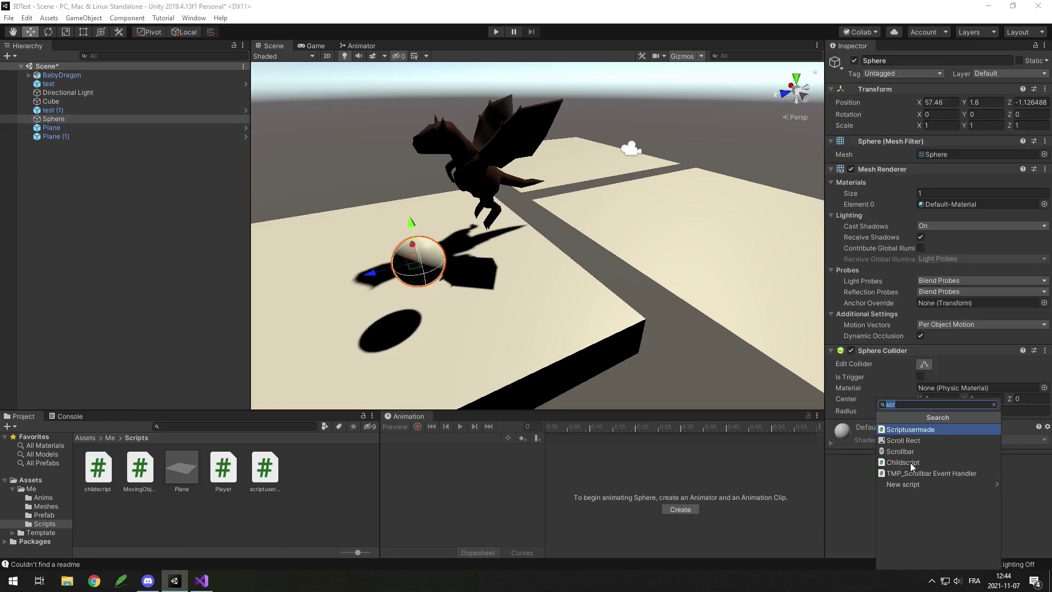
{"action": "left_click", "coordinate": [910, 462]}
{"action": "left_click", "coordinate": [938, 450]}
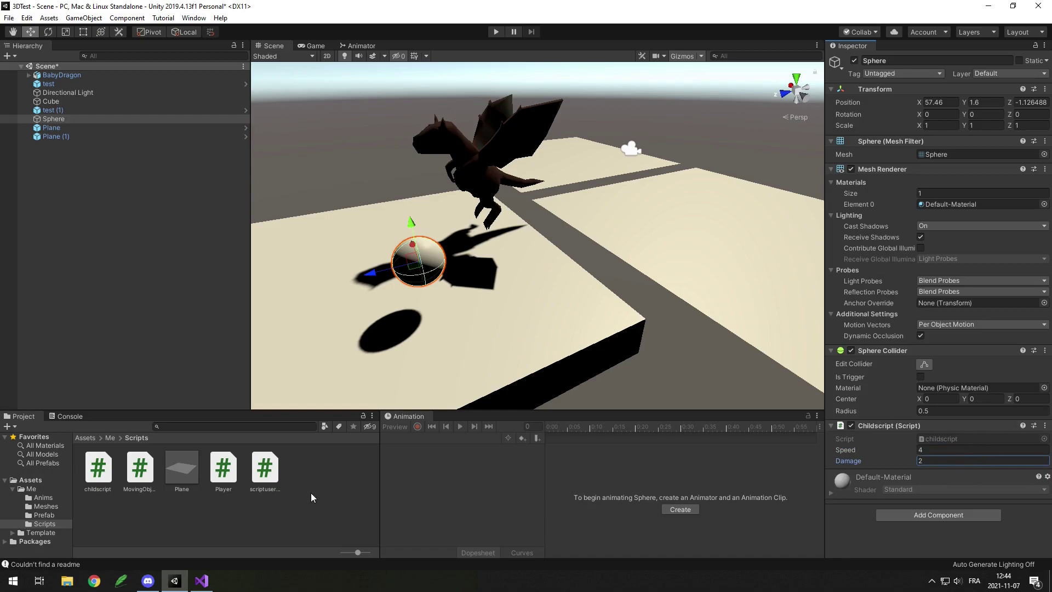
Examine the components of the Plane prefab stored in the Scripts folder.
{"action": "right_click", "coordinate": [61, 120]}
{"action": "right_click", "coordinate": [185, 487]}
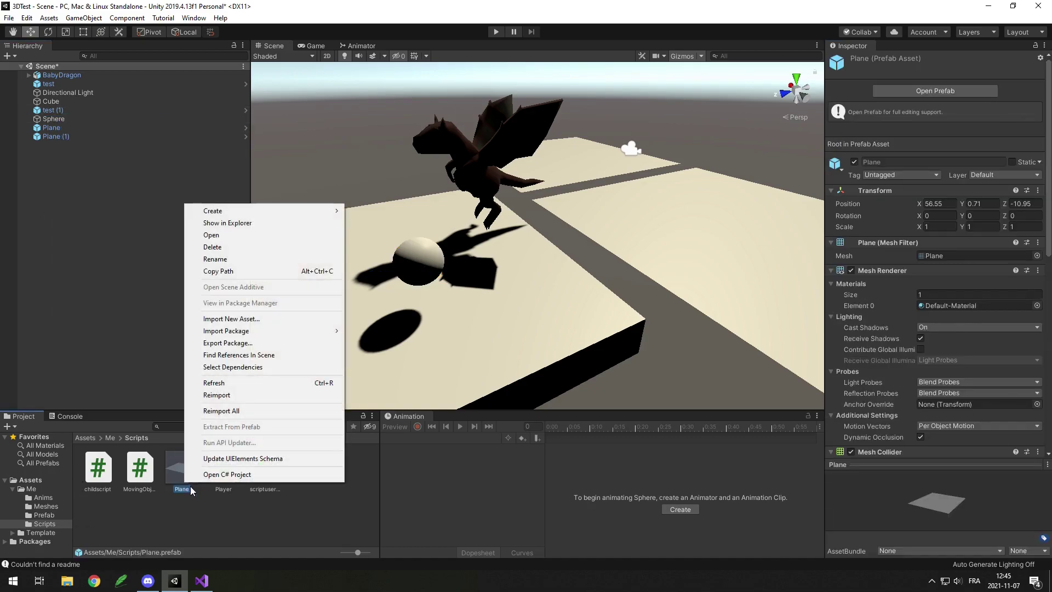
{"action": "left_click", "coordinate": [219, 514]}
{"action": "scroll", "coordinate": [909, 318], "scroll_direction": "down", "scroll_amount": 10}
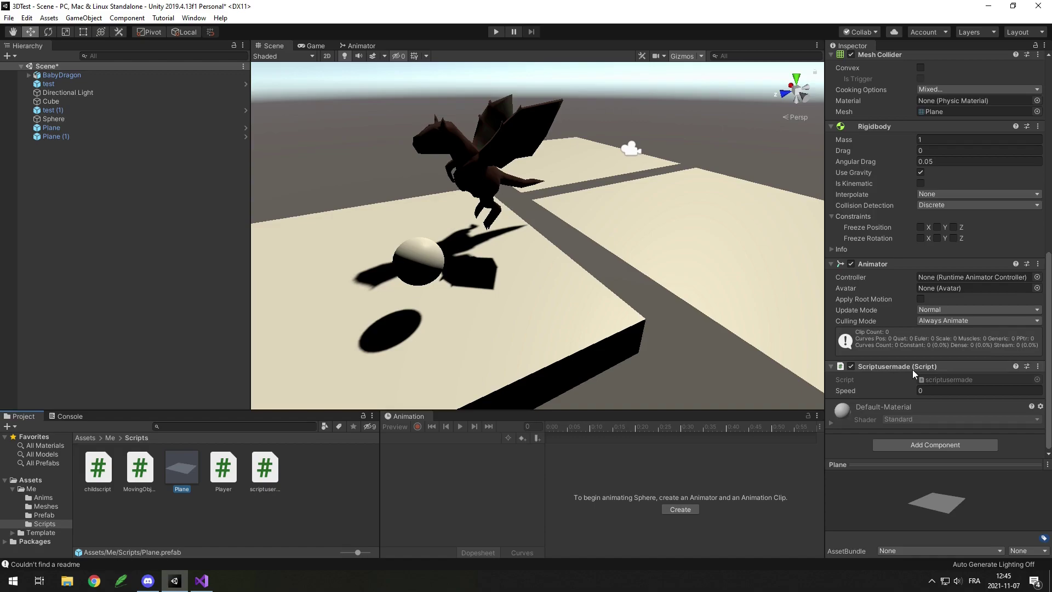
{"action": "scroll", "coordinate": [912, 369], "scroll_direction": "up", "scroll_amount": 10}
{"action": "right_click_drag", "start_coordinate": [565, 282], "coordinate": [484, 264]}
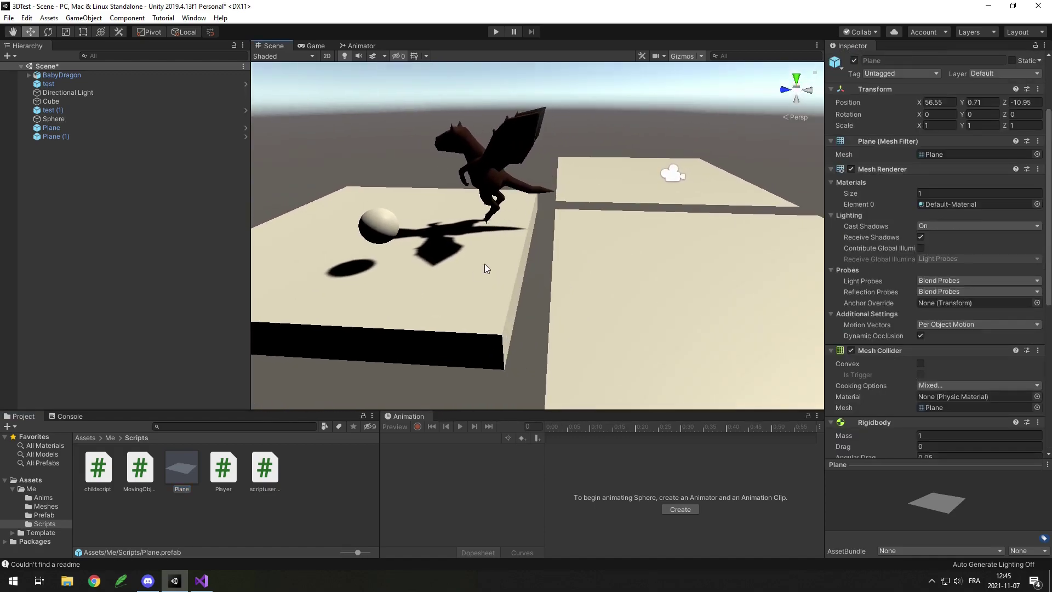
Make a prefab in the Scripts folder from the scene's Plane object.
{"action": "left_click", "coordinate": [63, 118]}
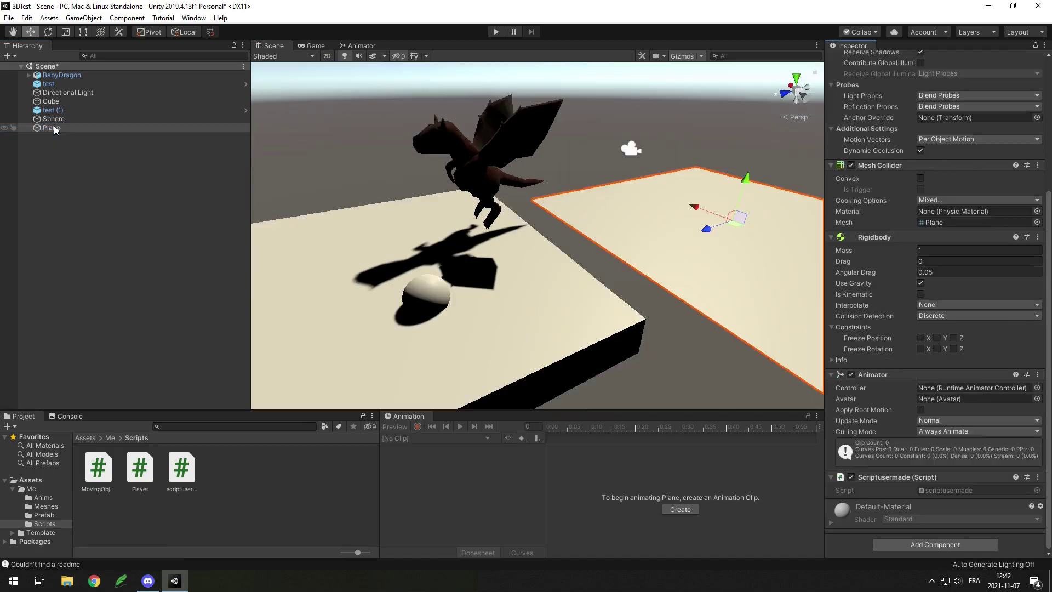
{"action": "left_click_drag", "start_coordinate": [53, 127], "coordinate": [77, 167]}
{"action": "left_click_drag", "start_coordinate": [244, 478], "coordinate": [246, 478]}
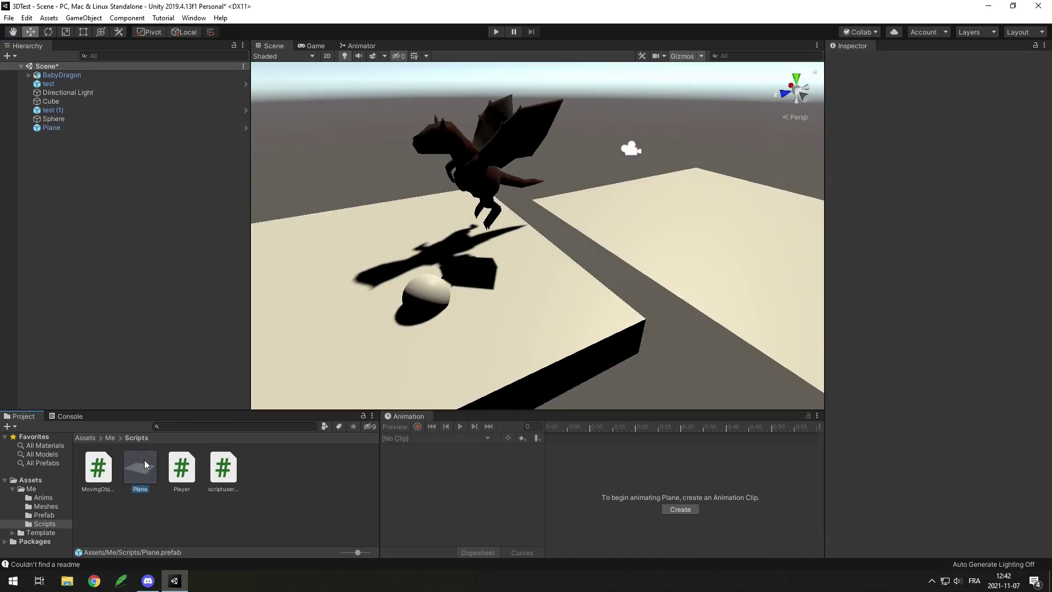
Add a second instance of the Plane prefab to the scene and move it away from the first plane.
{"action": "left_click", "coordinate": [144, 462]}
{"action": "scroll", "coordinate": [892, 319], "scroll_direction": "down", "scroll_amount": 10}
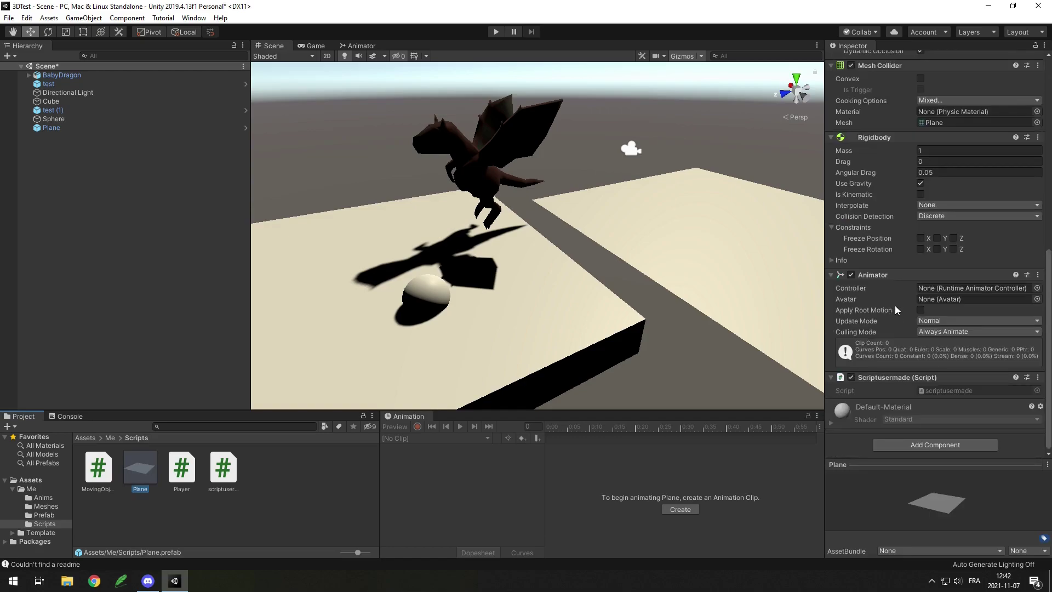
{"action": "scroll", "coordinate": [897, 308], "scroll_direction": "up", "scroll_amount": 10}
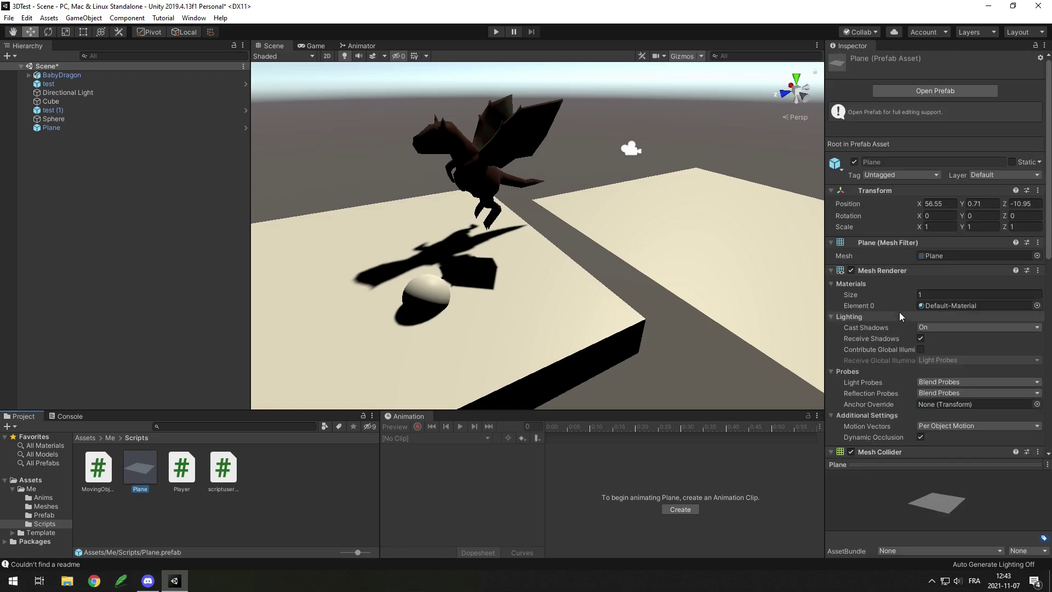
{"action": "scroll", "coordinate": [905, 241], "scroll_direction": "down", "scroll_amount": 10}
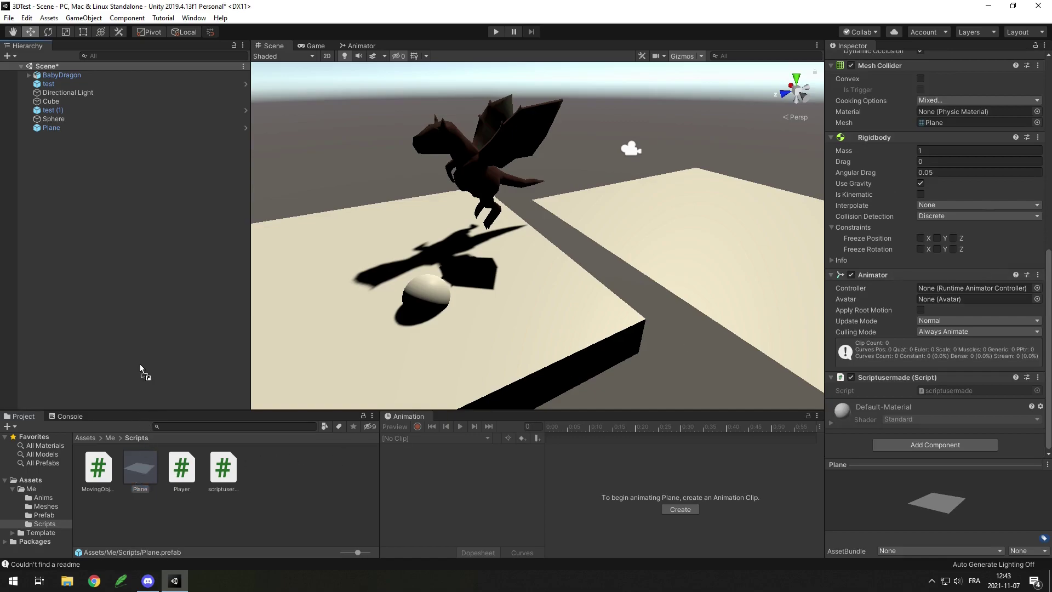
{"action": "left_click_drag", "start_coordinate": [135, 323], "coordinate": [137, 323]}
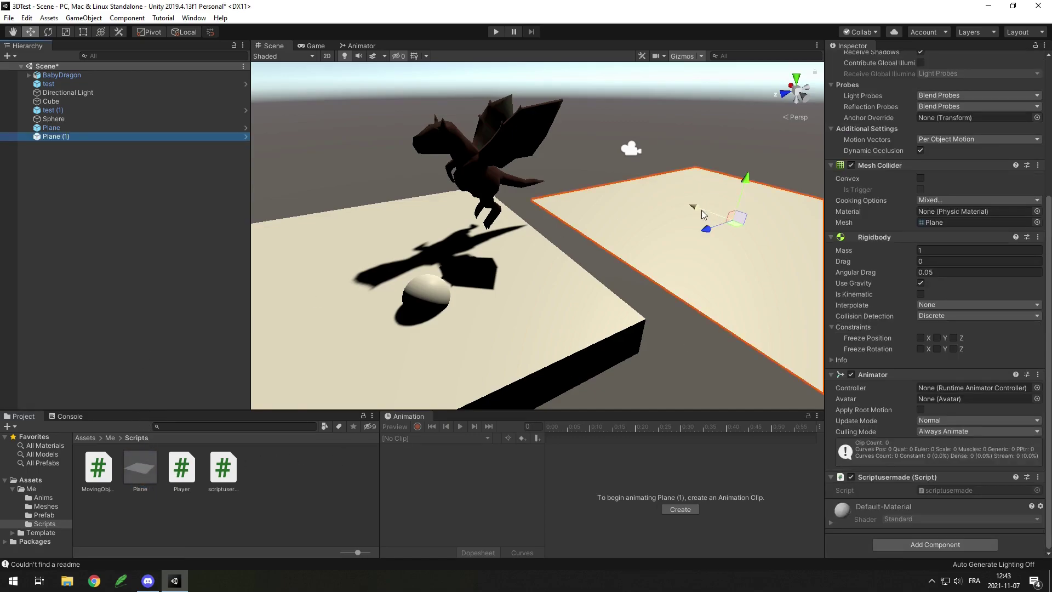
{"action": "left_click_drag", "start_coordinate": [670, 191], "coordinate": [422, 60]}
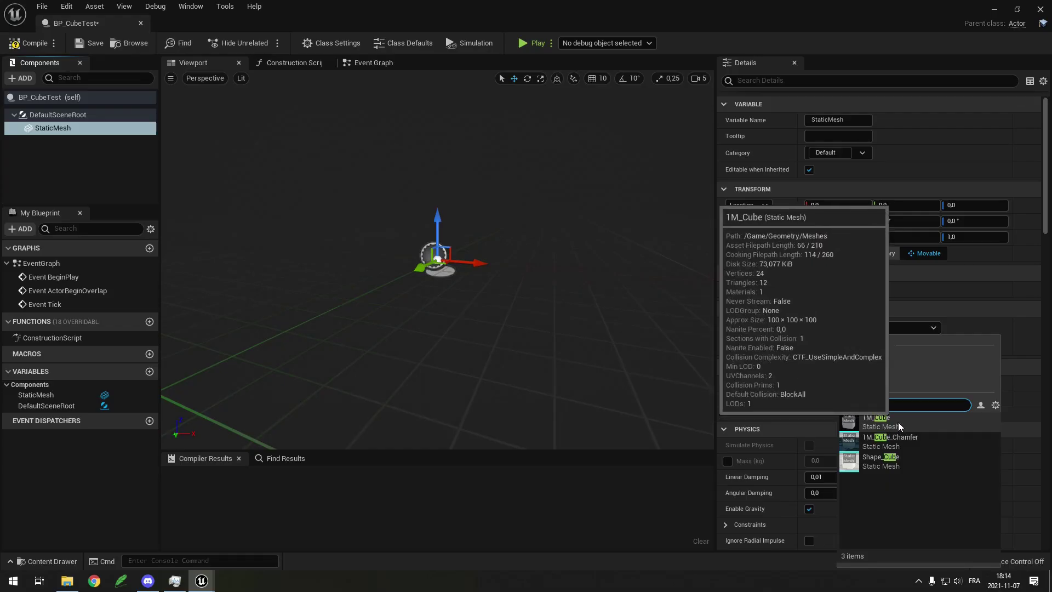
In Unreal Engine, assign the 1M_Cube mesh to BP_CubeTest's StaticMesh component and scale it to 0.5 on all three axes.
{"action": "left_click", "coordinate": [899, 422]}
{"action": "key", "text": "f"}
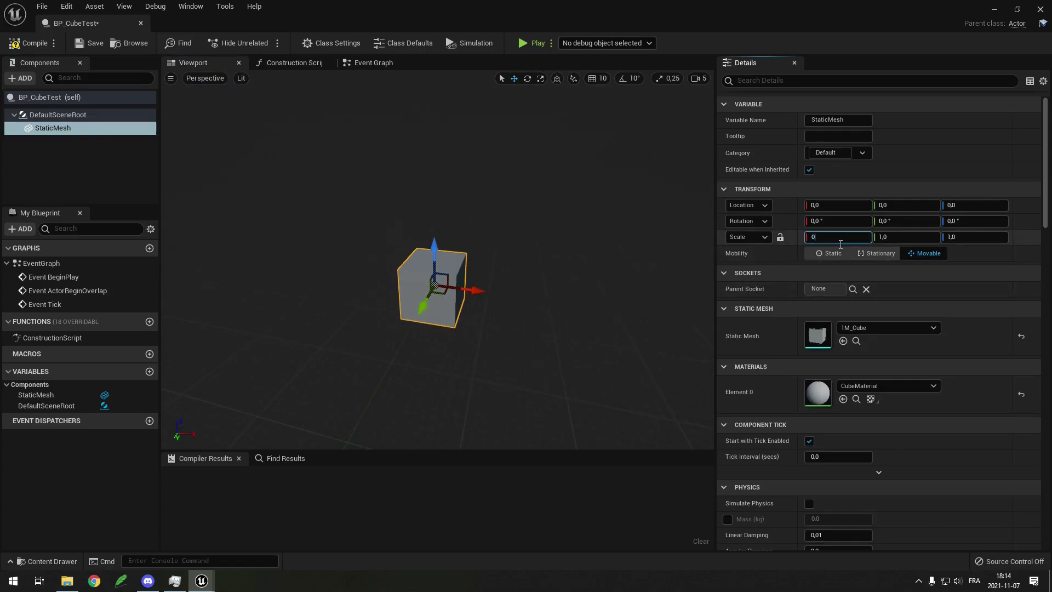
{"action": "key", "text": "Tab"}
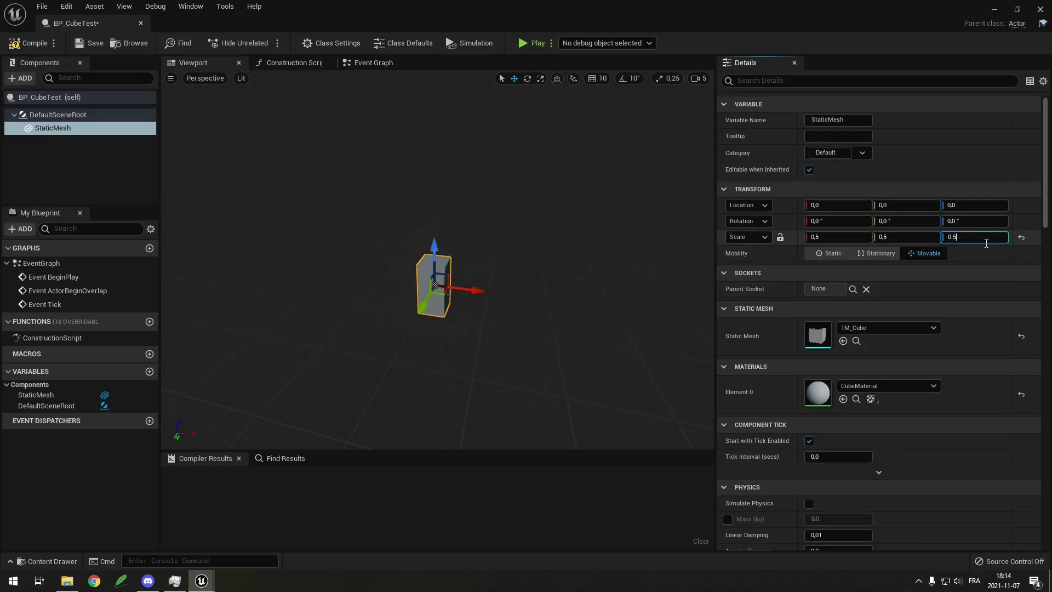
Add a Box collision component under the StaticMesh and review its physics and collision settings.
{"action": "left_click", "coordinate": [22, 78]}
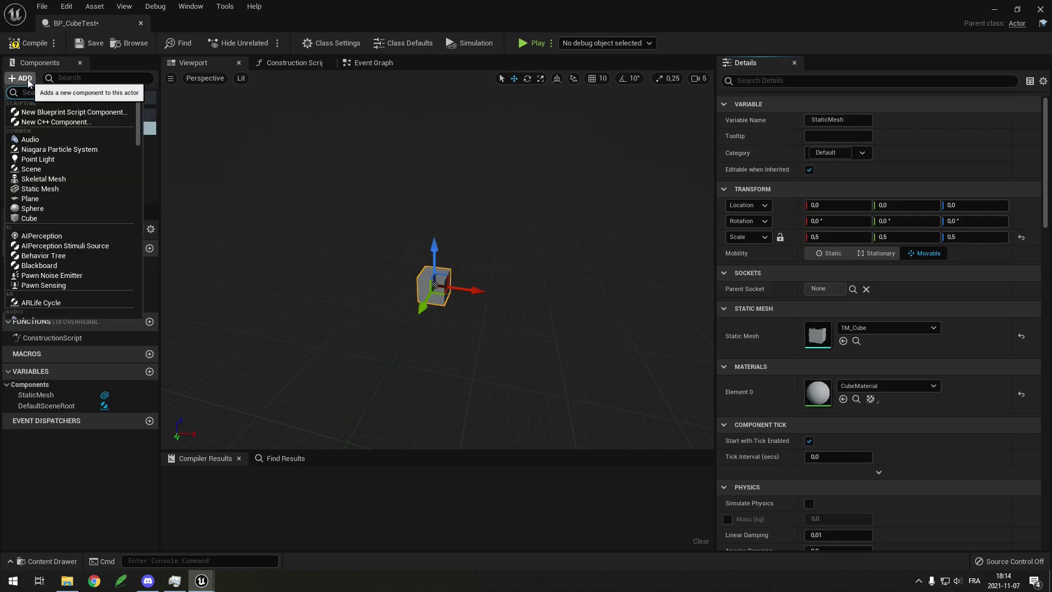
{"action": "type", "text": "box"}
{"action": "left_click", "coordinate": [38, 111]}
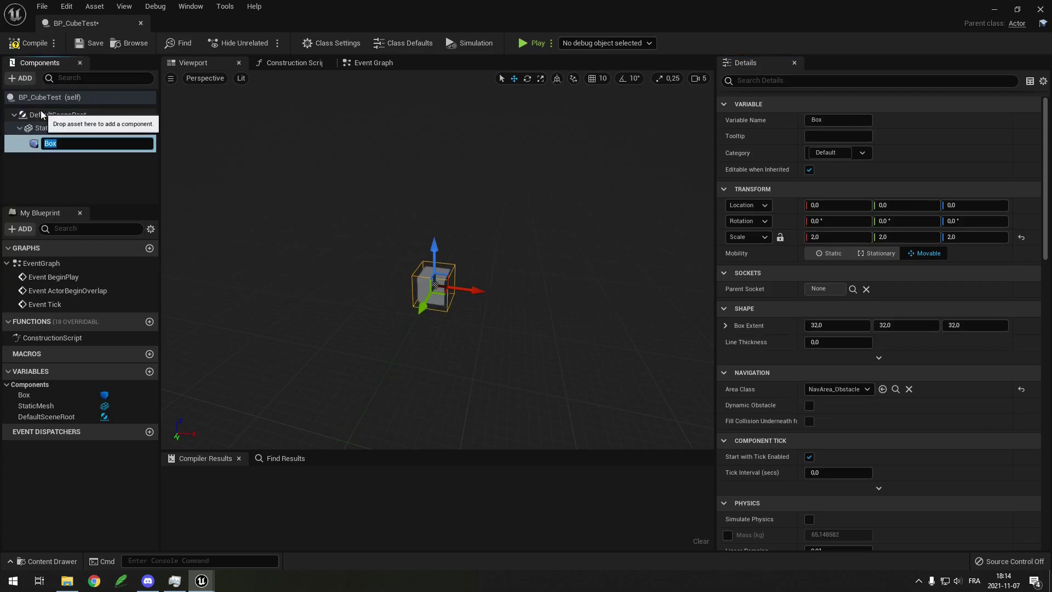
{"action": "key", "text": "Return"}
{"action": "mouse_move", "coordinate": [297, 231]}
{"action": "left_mouse_down"}
{"action": "mouse_move", "coordinate": [297, 219]}
{"action": "mouse_move", "coordinate": [297, 231]}
{"action": "left_mouse_up"}
{"action": "scroll", "coordinate": [898, 374], "scroll_direction": "down", "scroll_amount": 10}
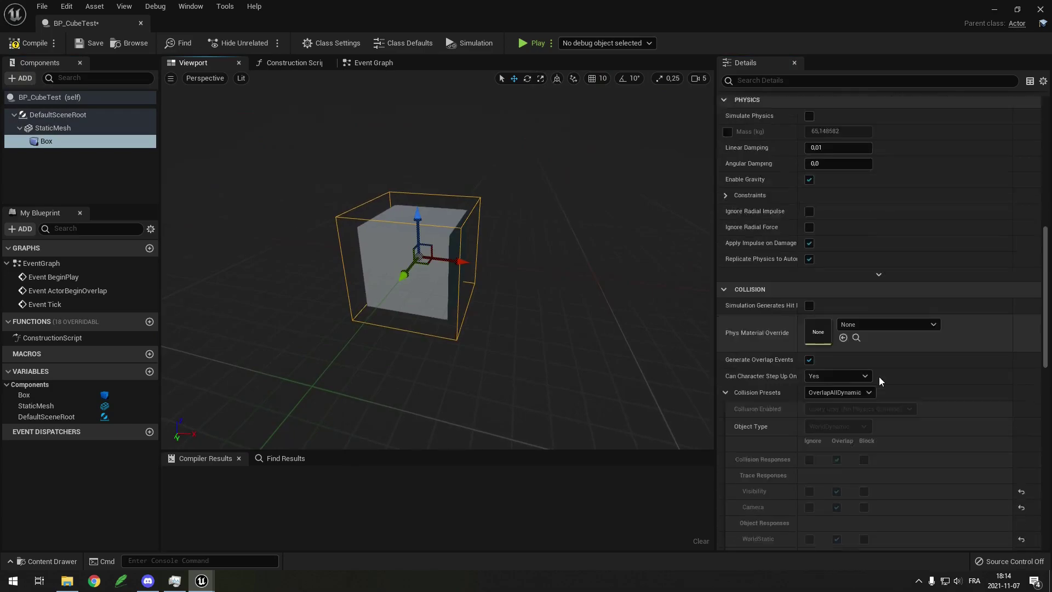
{"action": "scroll", "coordinate": [844, 415], "scroll_direction": "up", "scroll_amount": 15}
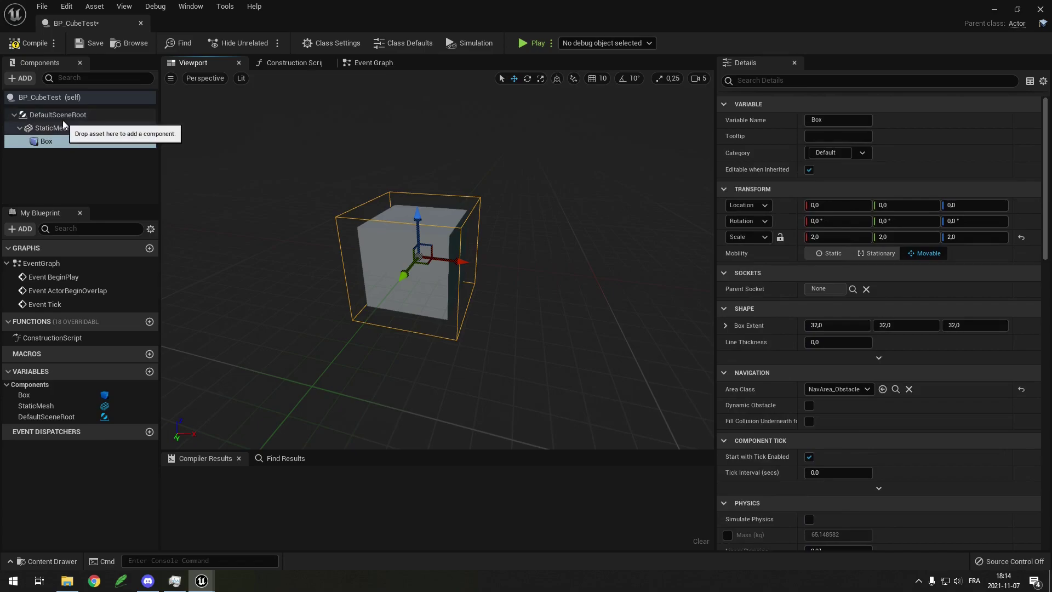
Add a Projectile Movement component to BP_CubeTest and open its Initial Speed for editing.
{"action": "left_click", "coordinate": [50, 115]}
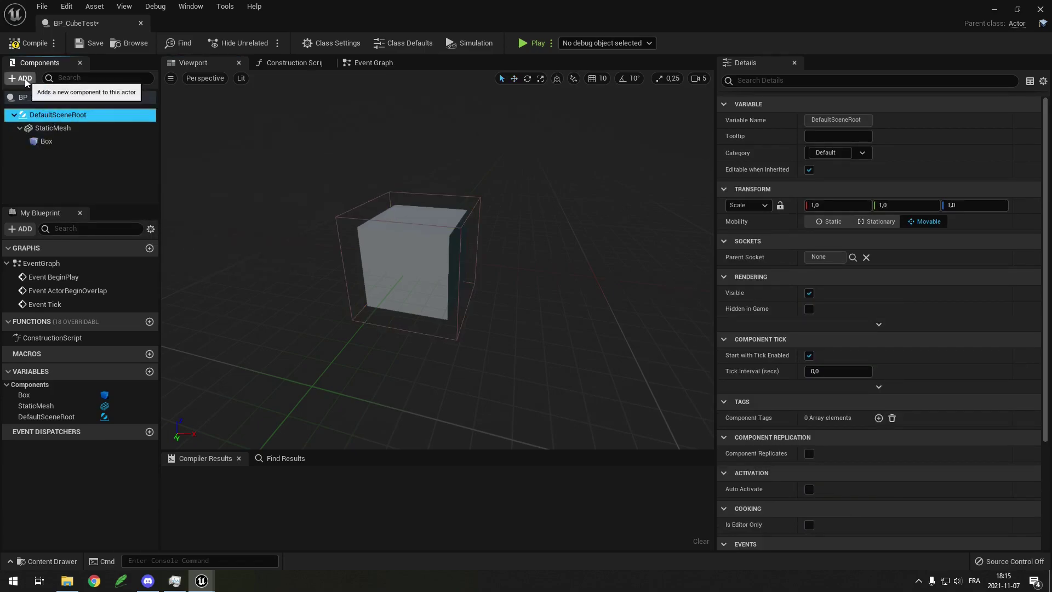
{"action": "left_click", "coordinate": [22, 78]}
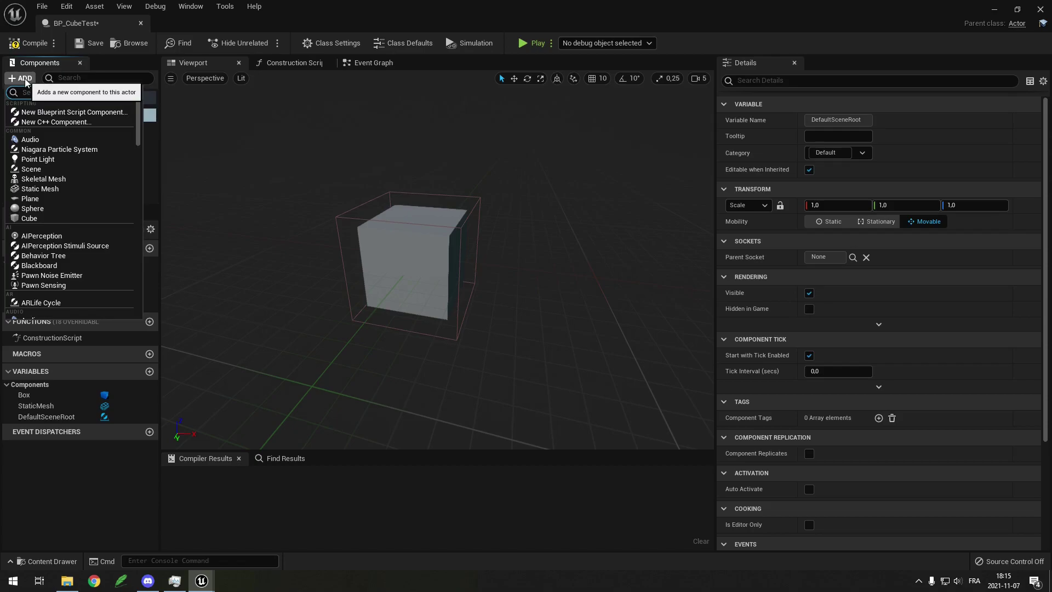
{"action": "type", "text": "pro"}
{"action": "key", "text": "Return"}
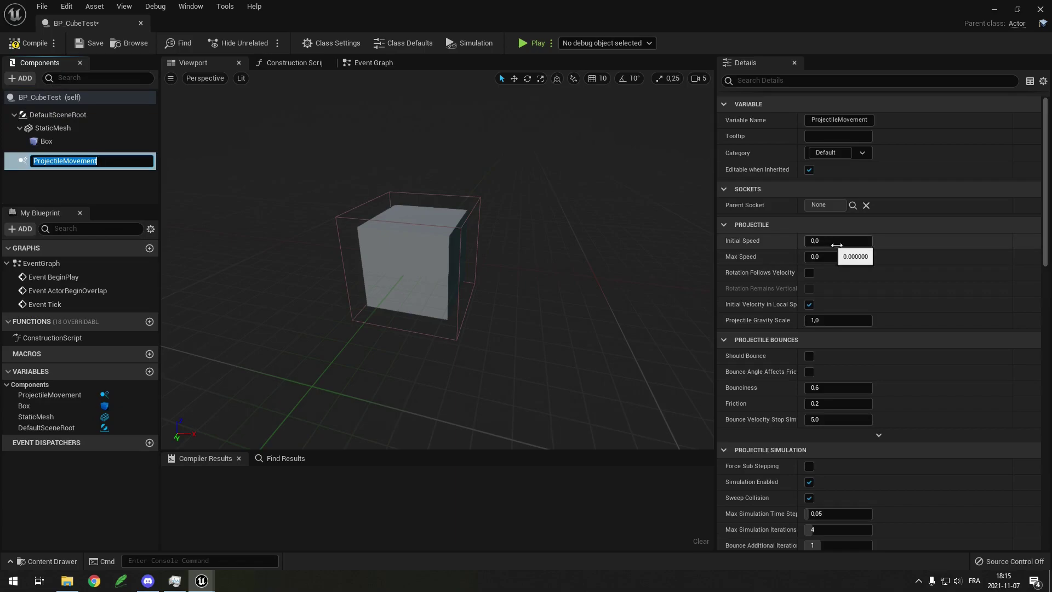
{"action": "left_click", "coordinate": [838, 245]}
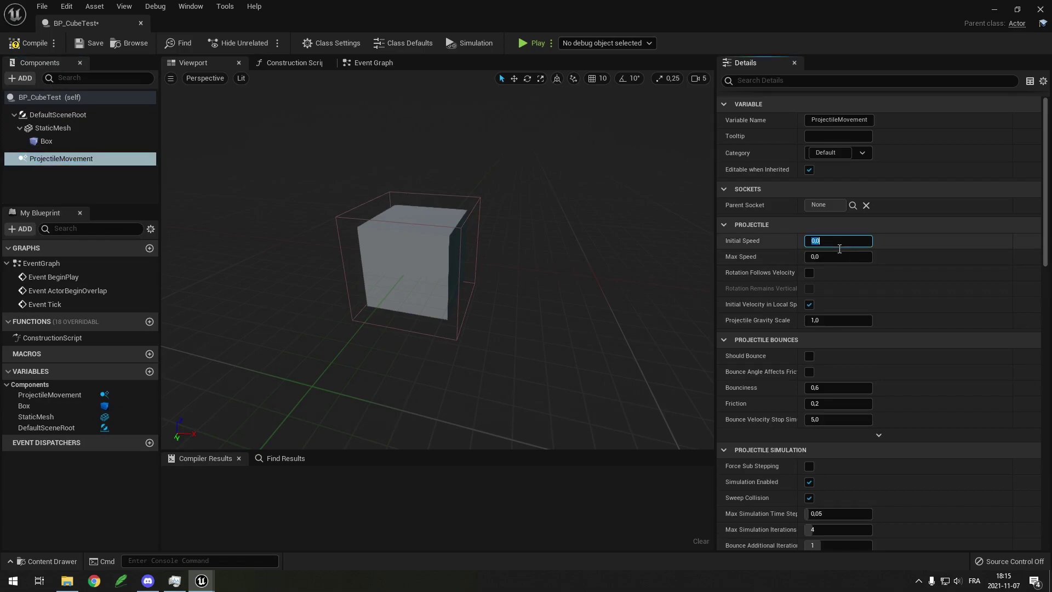
In the Event Graph, add a Projectile Movement reference feeding a Set Velocity node that is triggered by Event Tick.
{"action": "left_click", "coordinate": [374, 63]}
{"action": "right_click_drag", "start_coordinate": [377, 295], "coordinate": [228, 222]}
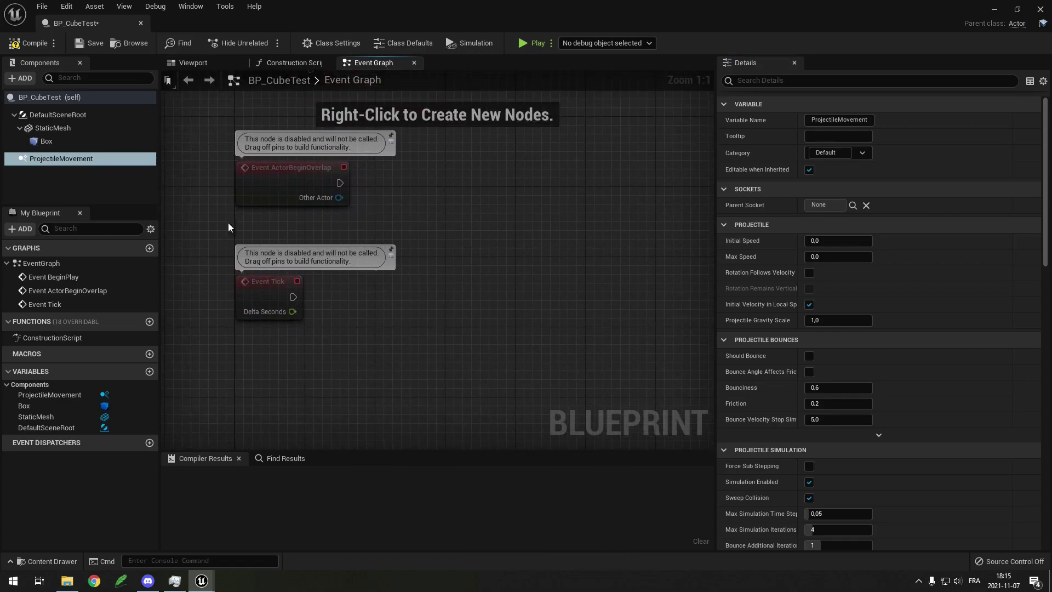
{"action": "left_click_drag", "start_coordinate": [141, 244], "coordinate": [403, 301]}
{"action": "type", "text": "set velo"}
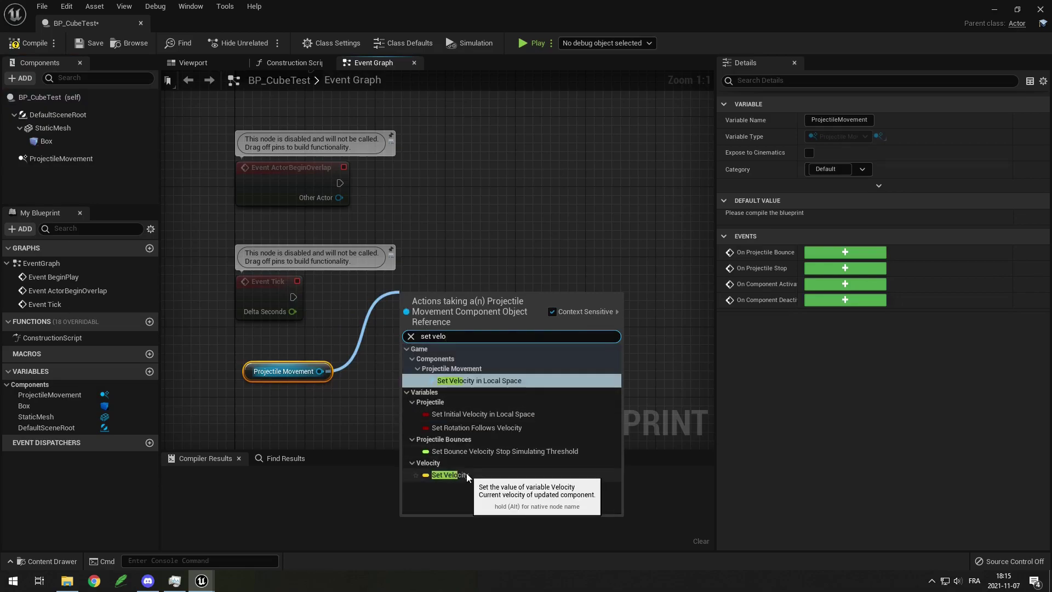
{"action": "left_click", "coordinate": [466, 472]}
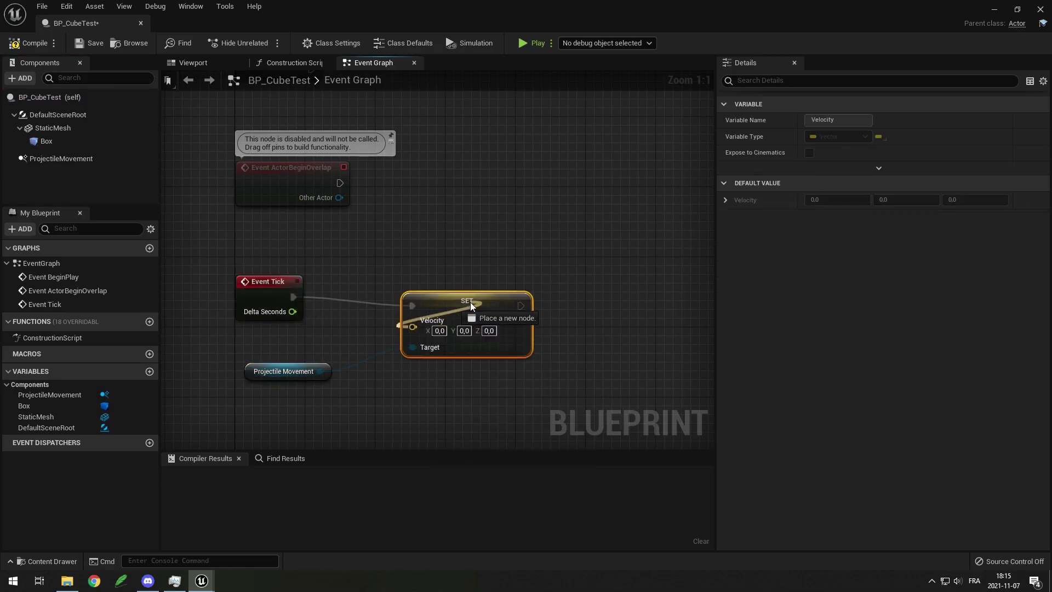
{"action": "mouse_move", "coordinate": [450, 313]}
{"action": "left_mouse_down"}
{"action": "mouse_move", "coordinate": [459, 296]}
{"action": "mouse_move", "coordinate": [459, 305]}
{"action": "left_mouse_up"}
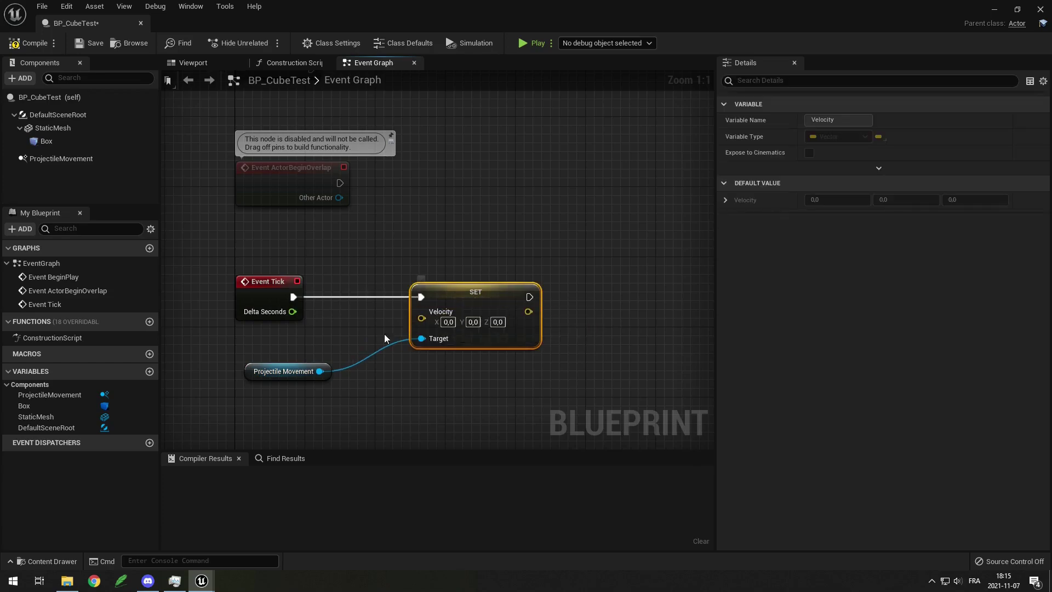
Move the Projectile Movement node further below Event Tick and split the Set node's Velocity pin into X, Y and Z.
{"action": "left_click_drag", "start_coordinate": [255, 377], "coordinate": [287, 423]}
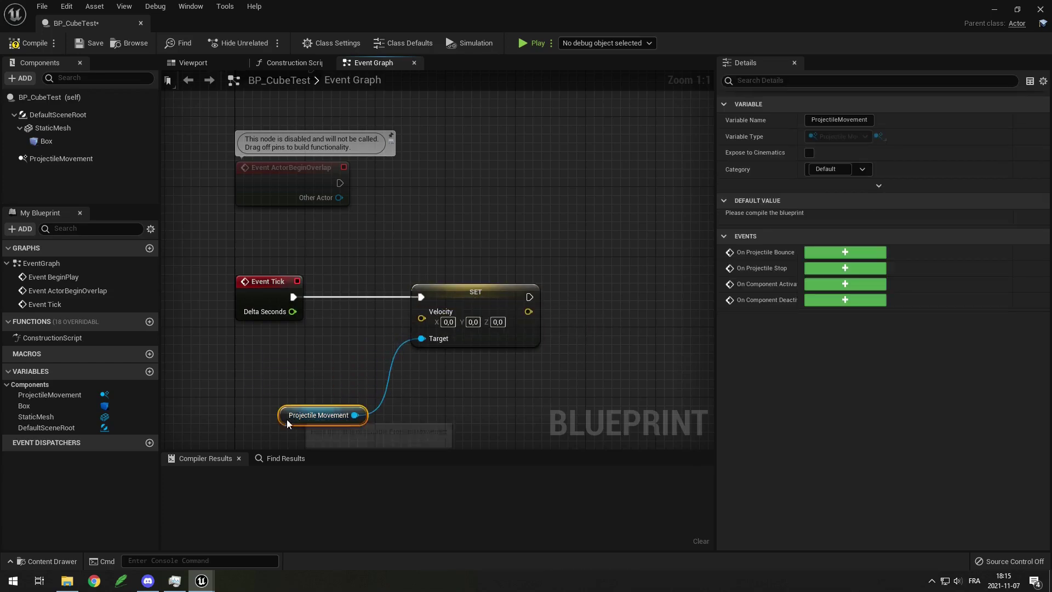
{"action": "right_click", "coordinate": [427, 318]}
{"action": "left_click", "coordinate": [457, 334]}
{"action": "right_click_drag", "start_coordinate": [392, 339], "coordinate": [434, 296]}
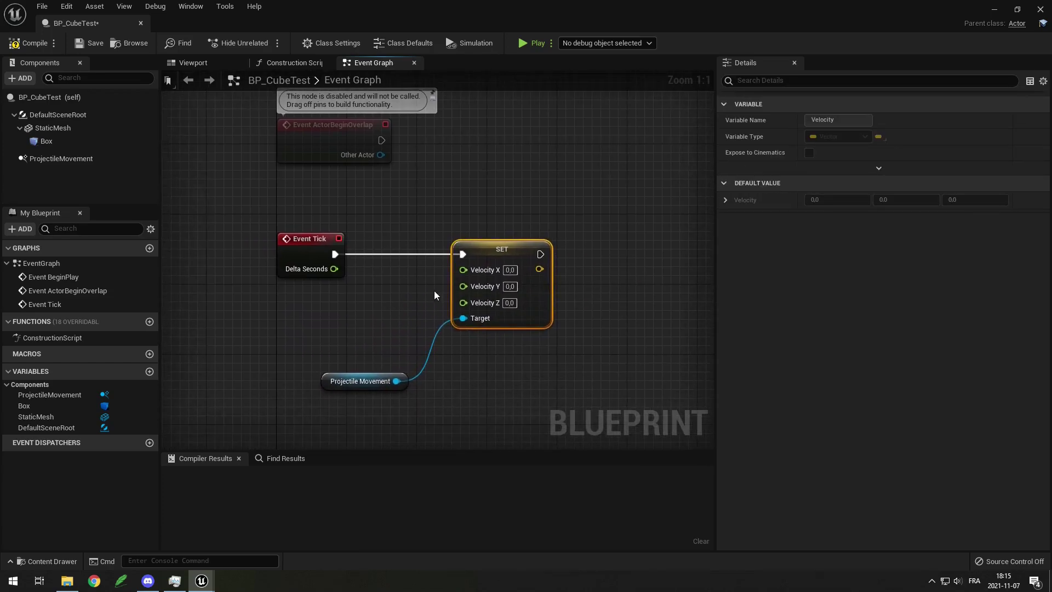
Add a Random Float in Range node to the Event Graph below Event Tick.
{"action": "right_click", "coordinate": [299, 319]}
{"action": "type", "text": "float eran"}
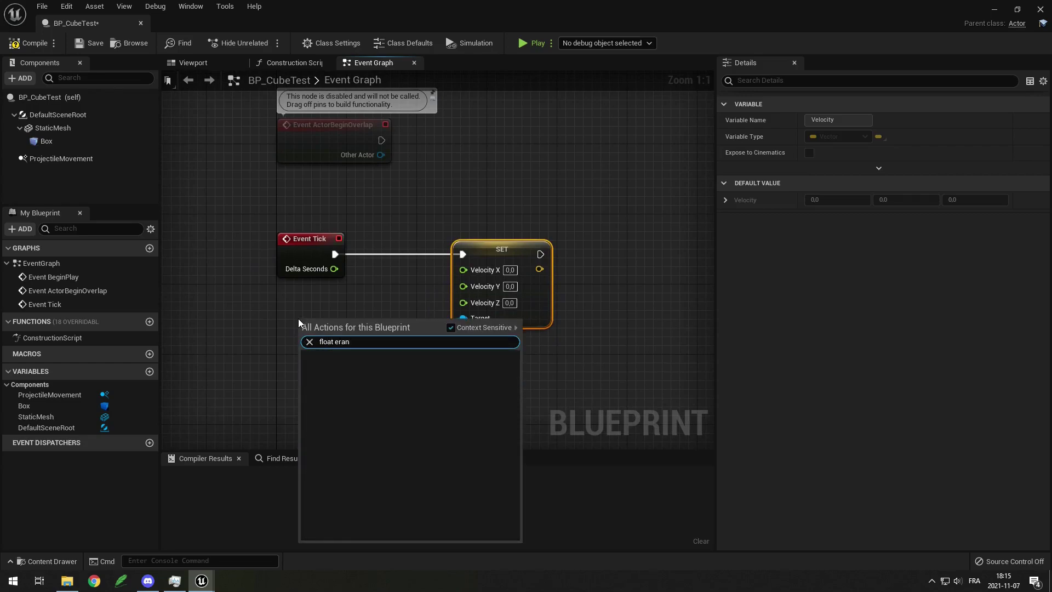
{"action": "key", "text": "BackSpace"}
{"action": "key", "text": "BackSpace"}
{"action": "key", "text": "BackSpace"}
{"action": "key", "text": "BackSpace"}
{"action": "type", "text": "random"}
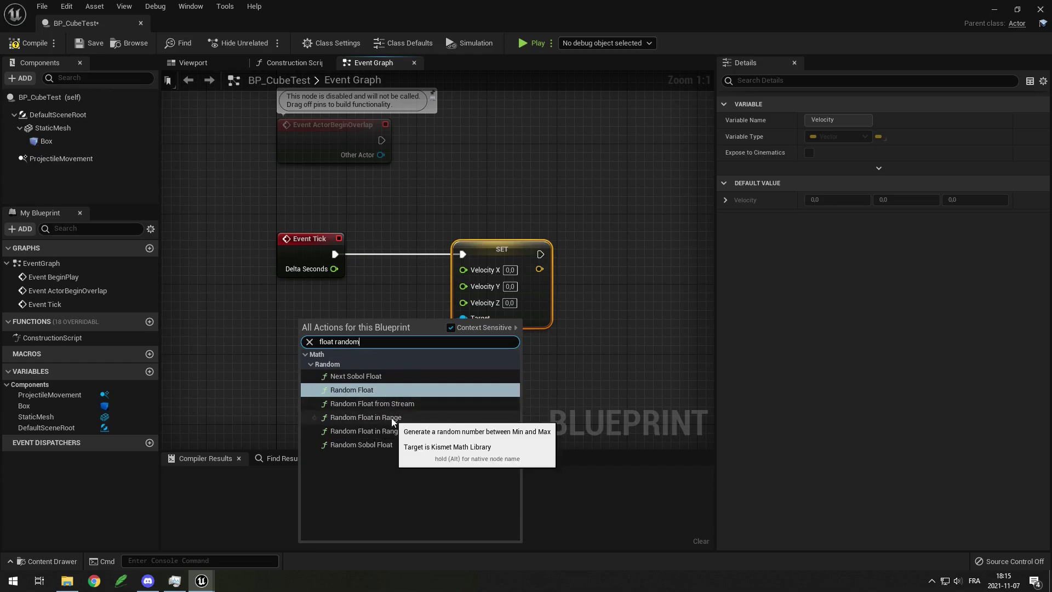
{"action": "left_click", "coordinate": [391, 417]}
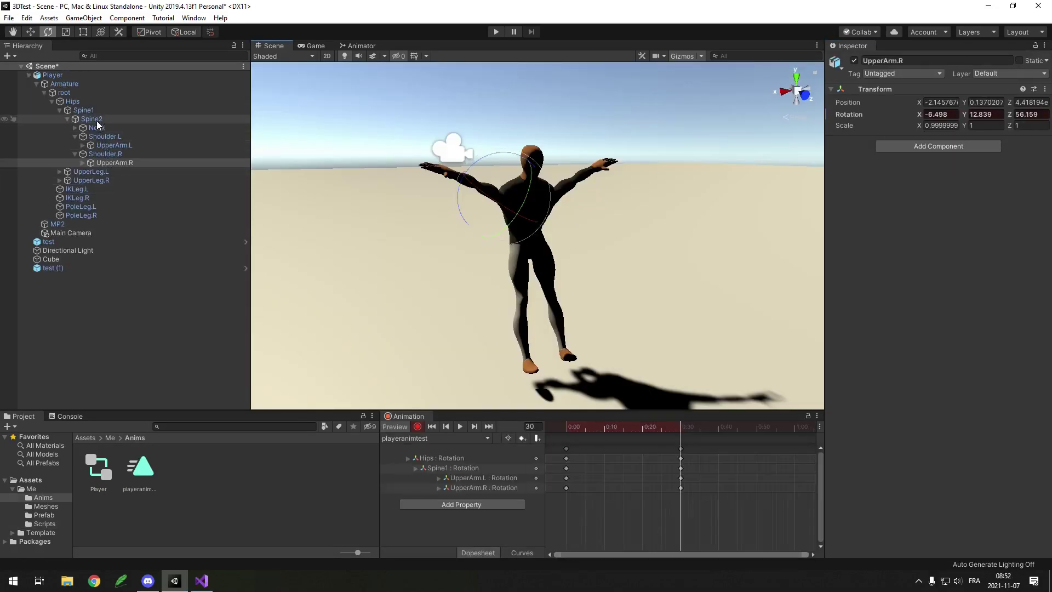
In Unity's playeranimtest clip, twist the Spine2 bone to about -42 on Y at frame 30 and copy the frame 0 keys to frame 50.
{"action": "left_click_drag", "start_coordinate": [547, 222], "coordinate": [529, 229]}
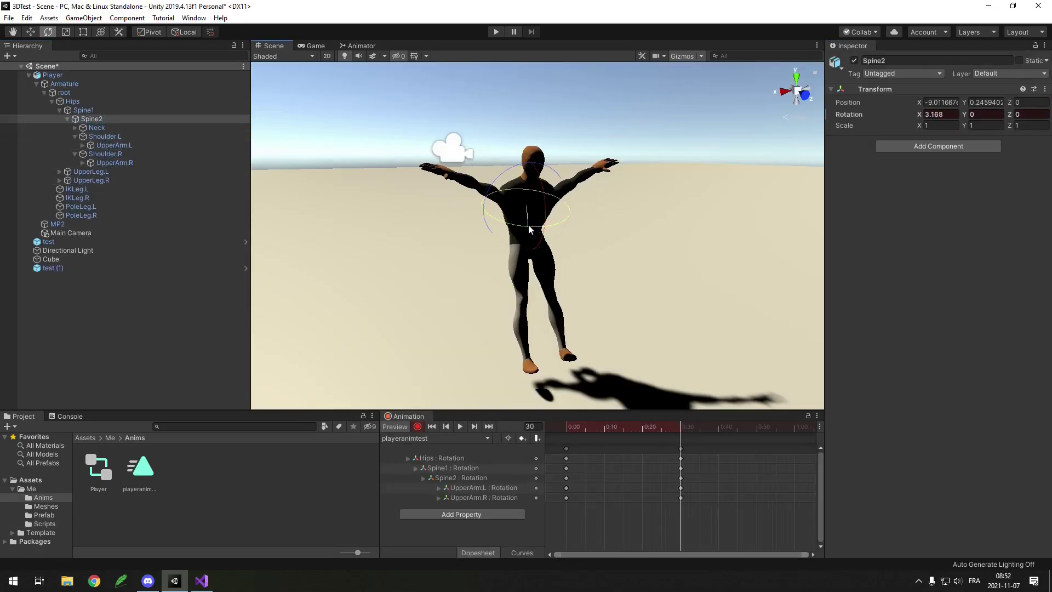
{"action": "left_click_drag", "start_coordinate": [596, 243], "coordinate": [599, 274]}
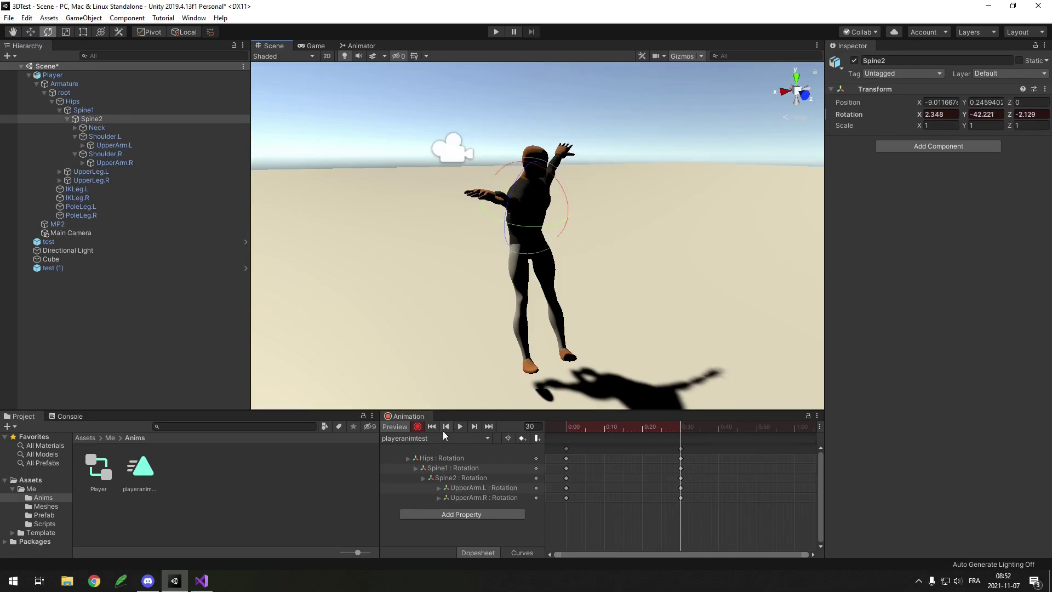
{"action": "left_click_drag", "start_coordinate": [585, 444], "coordinate": [554, 498]}
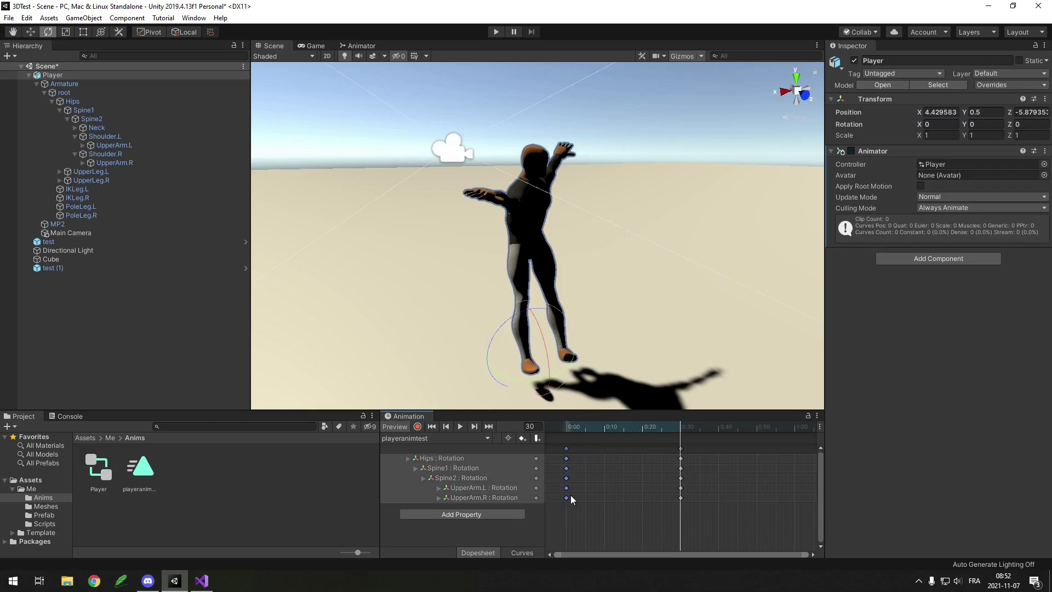
{"action": "left_click", "coordinate": [756, 429]}
{"action": "key", "text": "ctrl+v"}
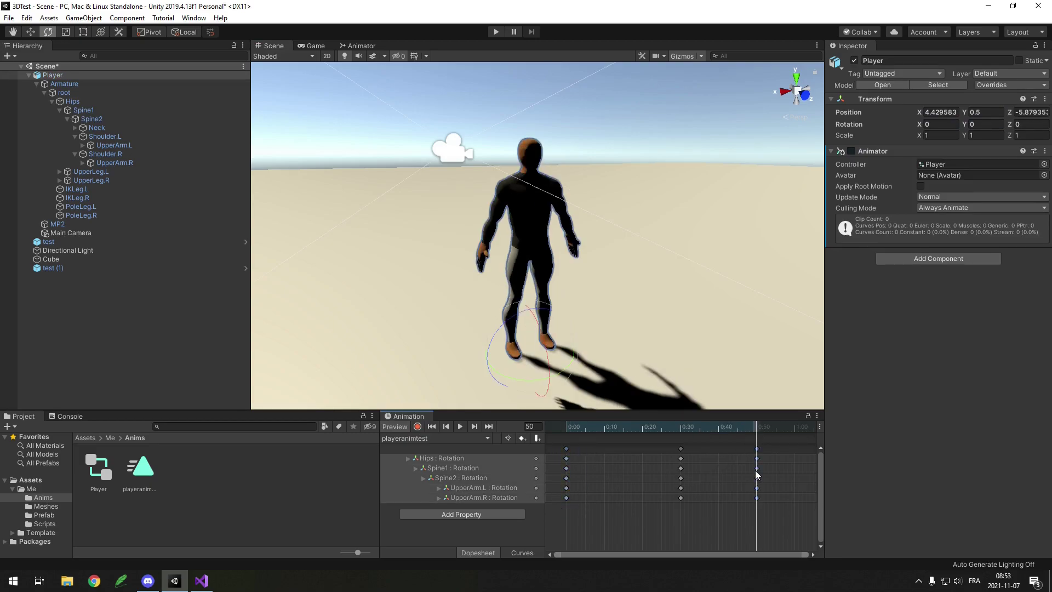
{"action": "left_click_drag", "start_coordinate": [651, 353], "coordinate": [851, 354], "text": "alt"}
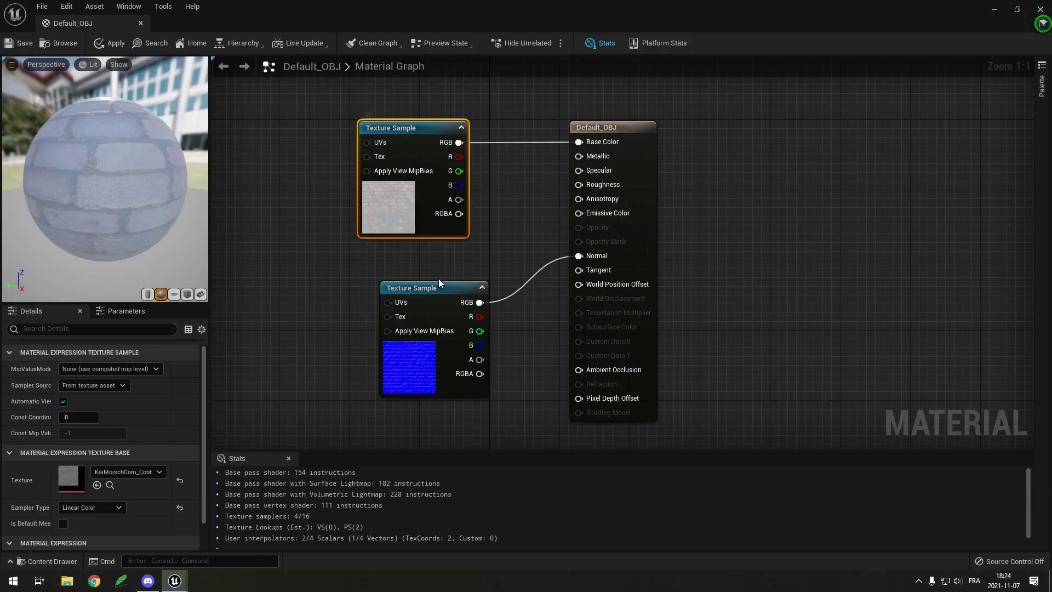
In Unreal's Default_OBJ material graph, reposition the normal map's Texture Sample and connect a new Constant of 0 to Metallic.
{"action": "left_click_drag", "start_coordinate": [415, 284], "coordinate": [400, 276]}
{"action": "right_click_drag", "start_coordinate": [501, 189], "coordinate": [533, 213]}
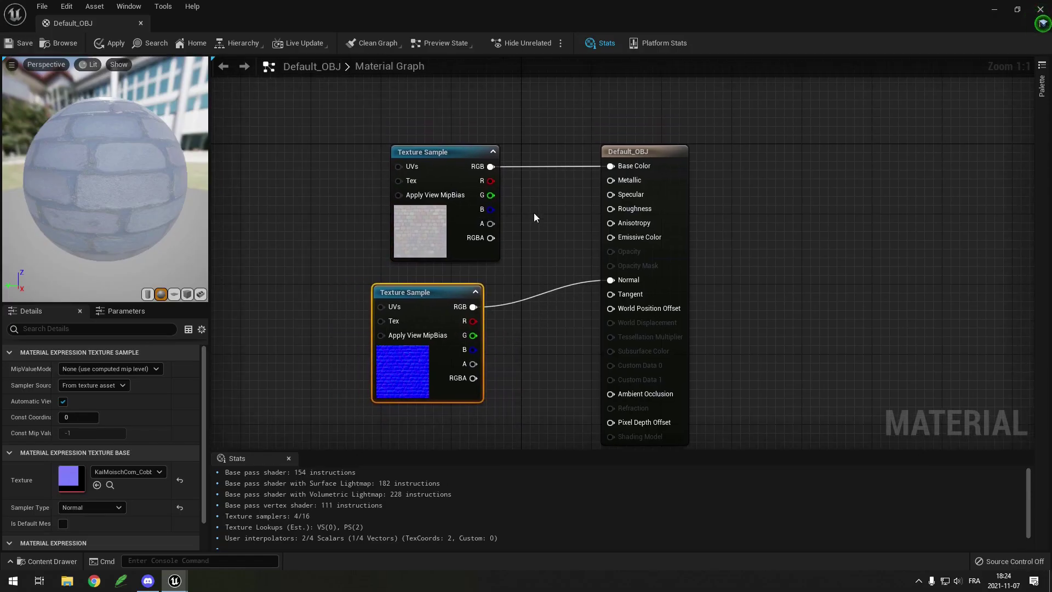
{"action": "left_click", "coordinate": [532, 200]}
{"action": "left_click", "coordinate": [528, 189]}
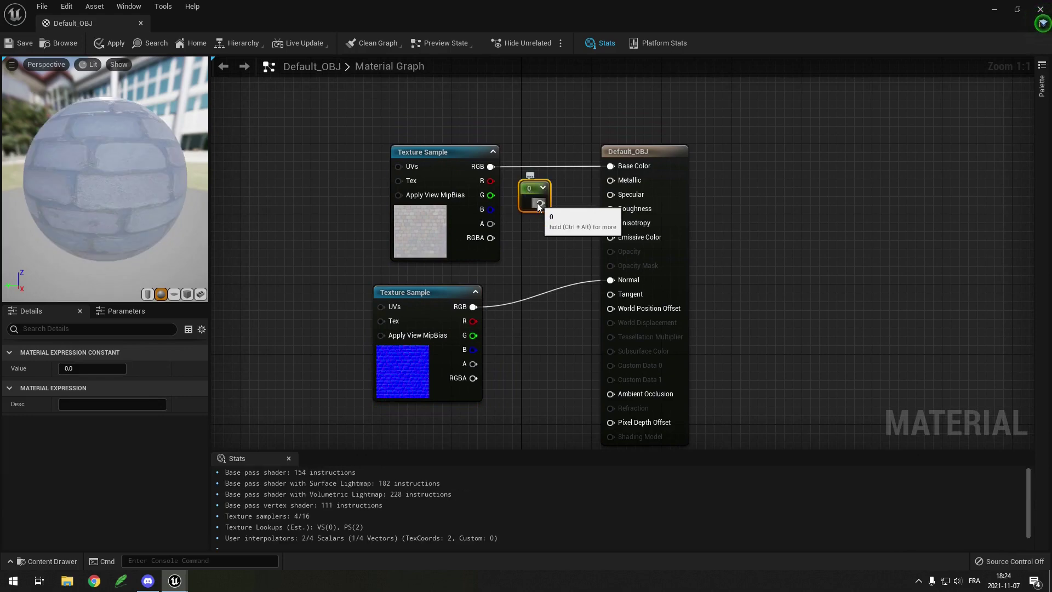
{"action": "left_click_drag", "start_coordinate": [604, 185], "coordinate": [608, 181]}
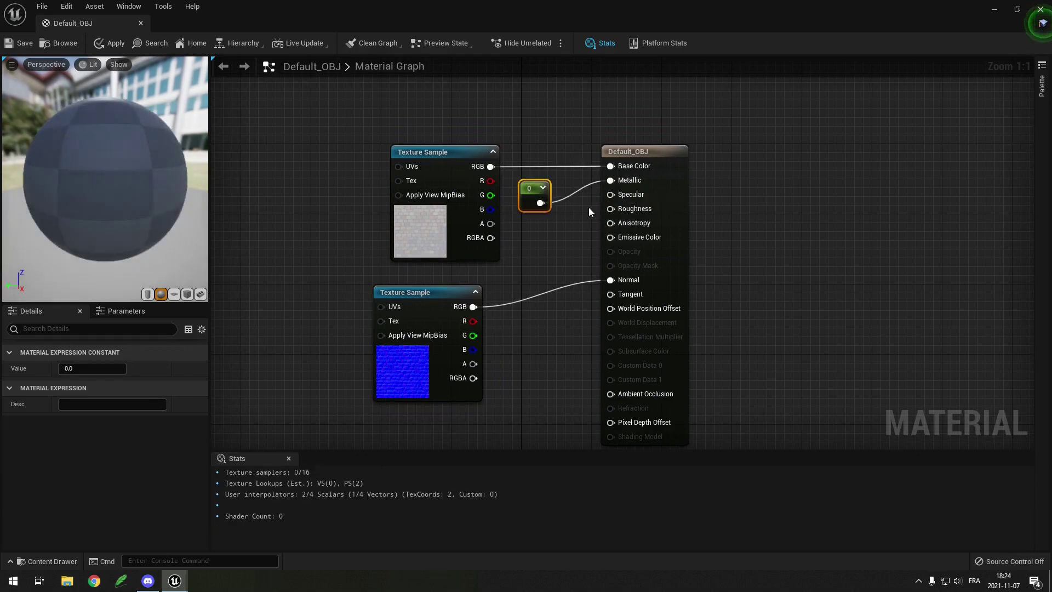
Add a second Constant with value 1 feeding the Specular input and convert it to a parameter.
{"action": "left_click", "coordinate": [529, 226]}
{"action": "left_click", "coordinate": [527, 225]}
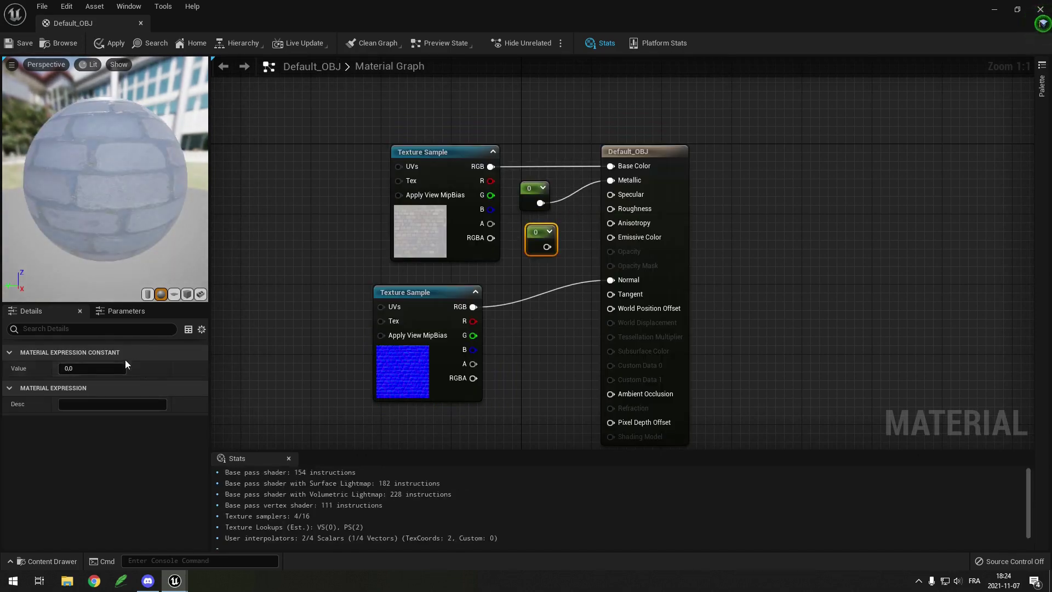
{"action": "type", "text": "1"}
{"action": "key", "text": "Return"}
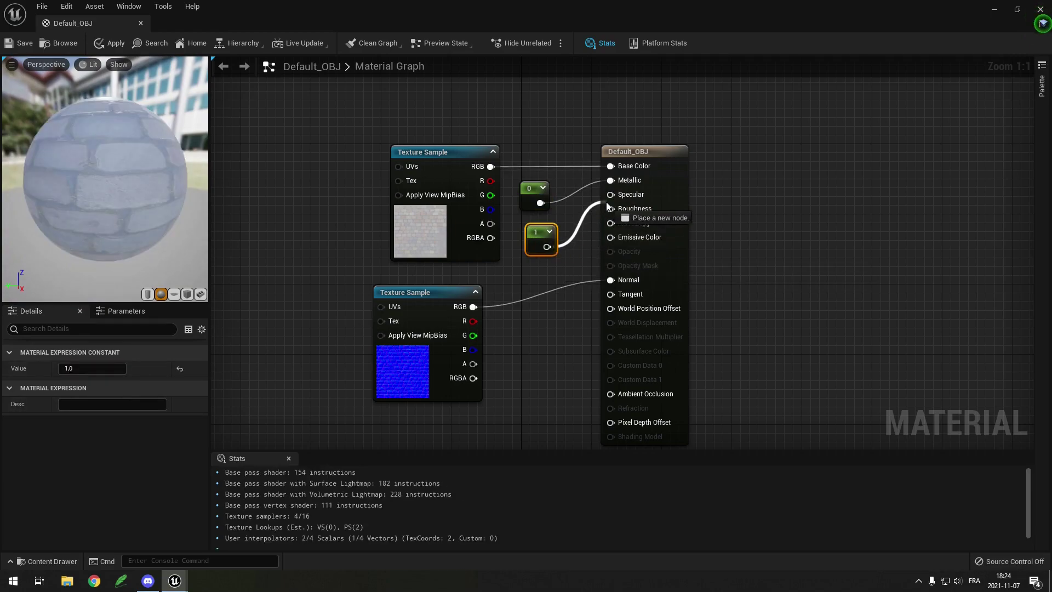
{"action": "left_click_drag", "start_coordinate": [616, 200], "coordinate": [614, 196]}
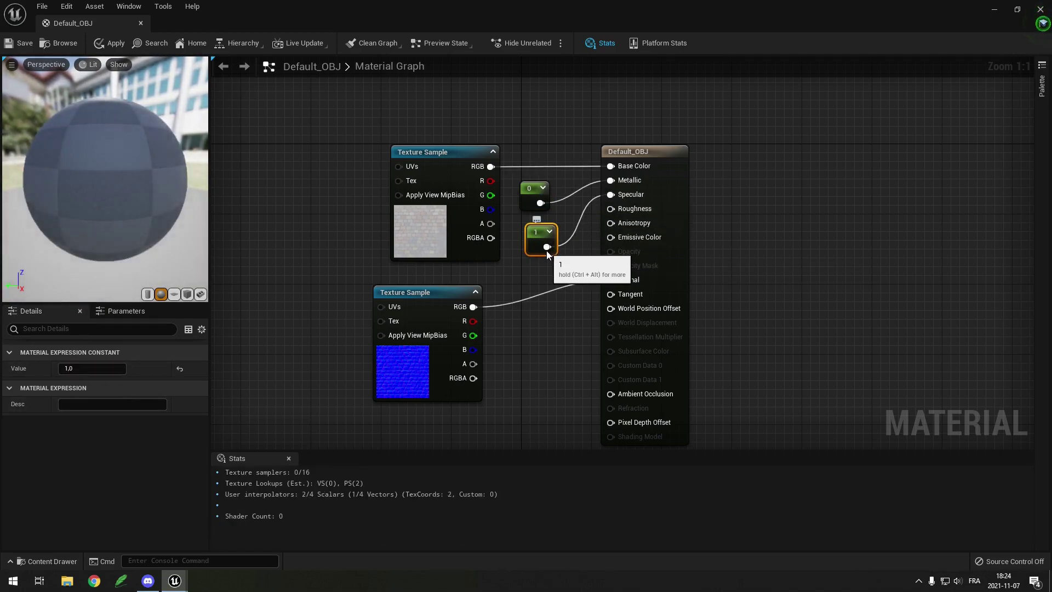
{"action": "right_click", "coordinate": [545, 242]}
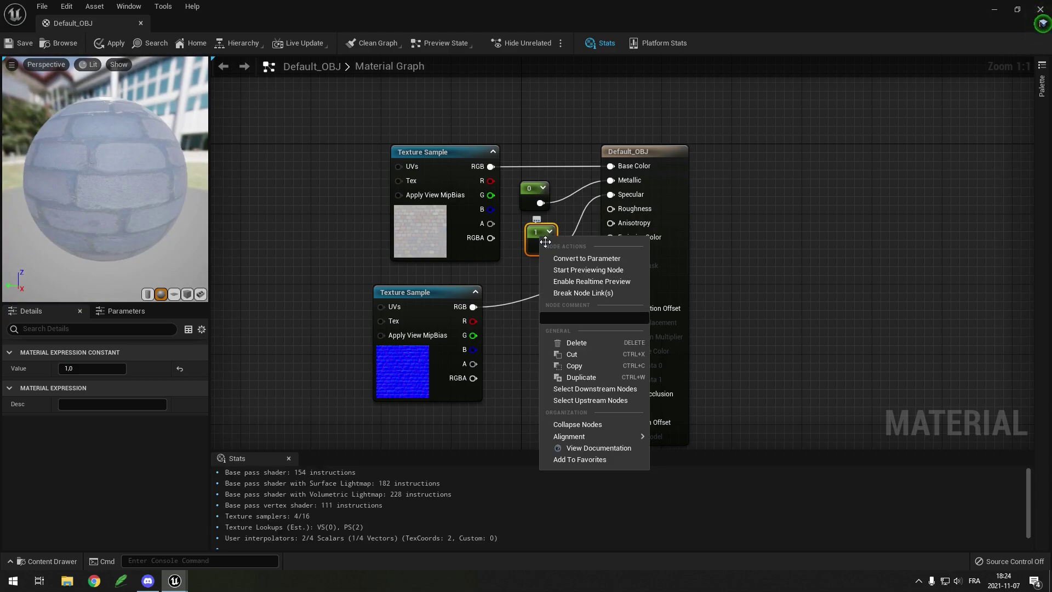
{"action": "left_click", "coordinate": [569, 257]}
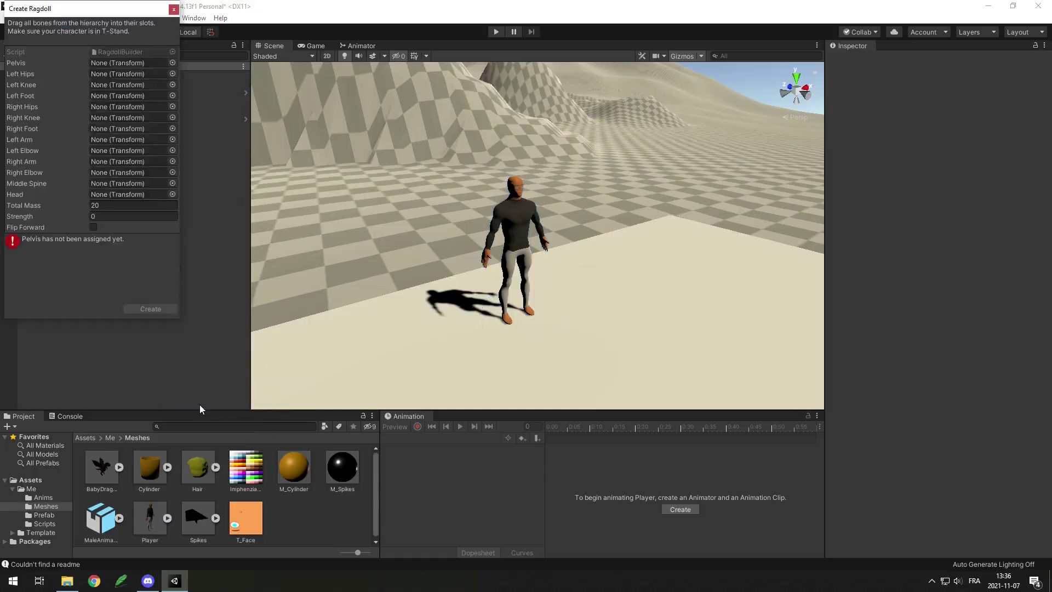
In Unity's Create Ragdoll wizard, assign Hips to Pelvis, UpperLeg.L to Left Hips, LowerLeg.L to Left Knee, and further Player bones to their slots.
{"action": "left_click", "coordinate": [52, 110]}
{"action": "left_click_drag", "start_coordinate": [72, 110], "coordinate": [362, 112]}
{"action": "left_click", "coordinate": [603, 312]}
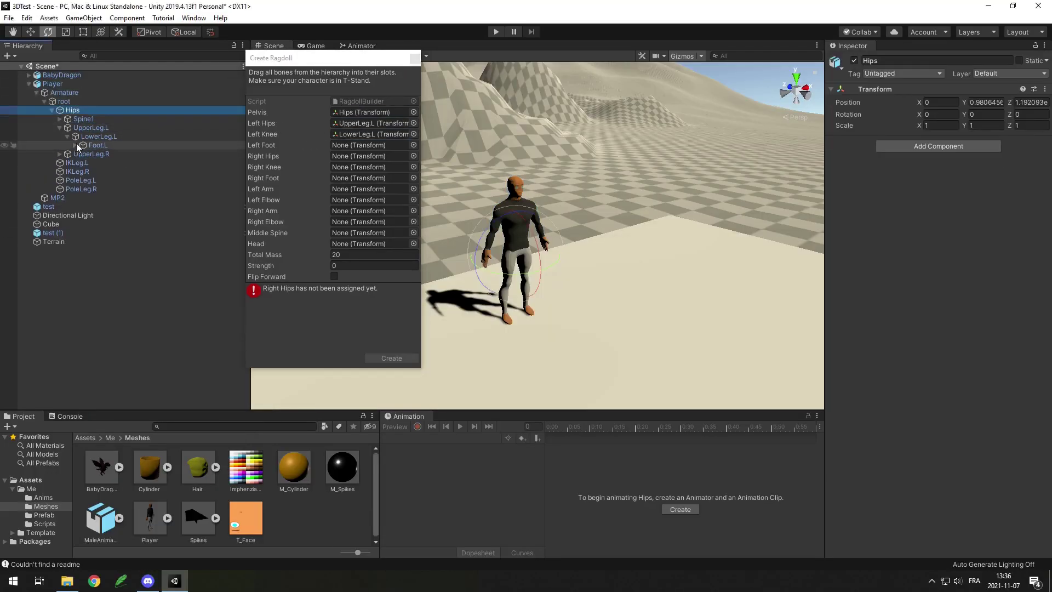
{"action": "left_click", "coordinate": [75, 146]}
{"action": "left_click", "coordinate": [82, 154]}
{"action": "left_click_drag", "start_coordinate": [114, 154], "coordinate": [373, 188]}
{"action": "left_click_drag", "start_coordinate": [122, 163], "coordinate": [356, 204]}
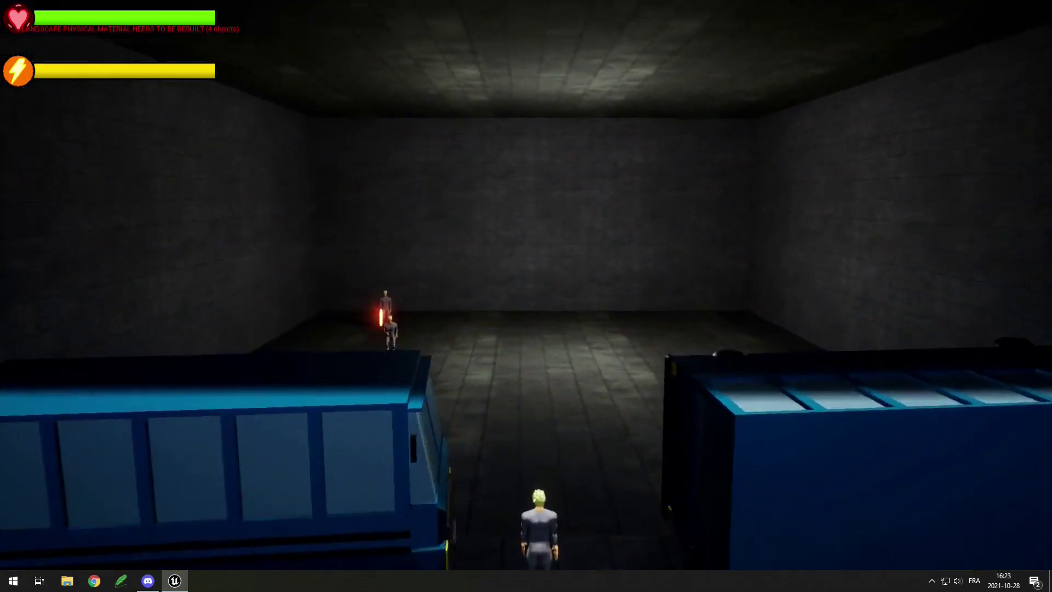
{"action": "key", "text": "w"}
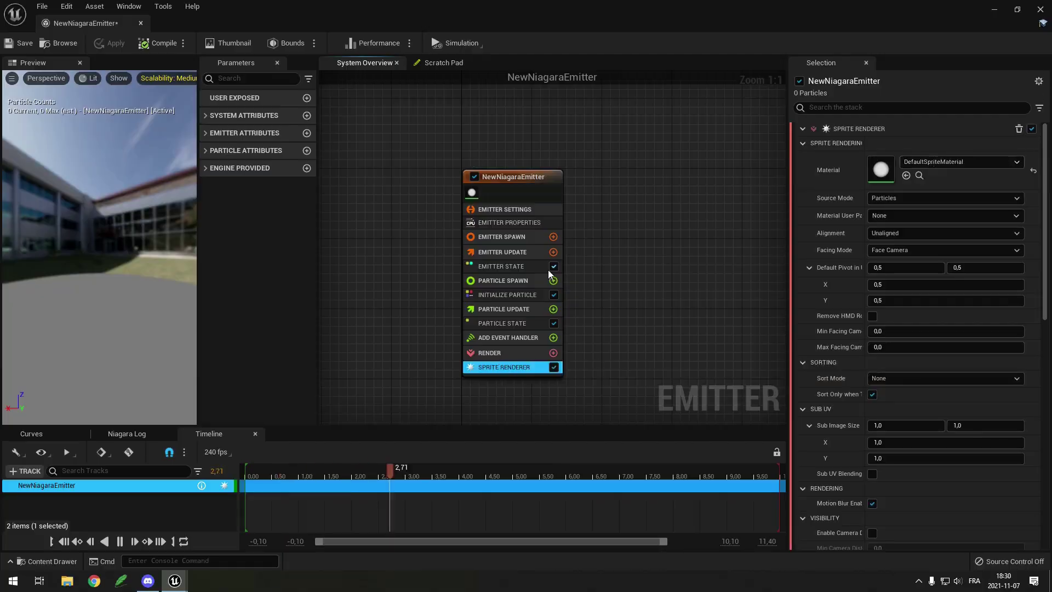
In Unreal's NewNiagaraEmitter, add an Add Velocity module with X 50 to Particle Spawn and a Wind Force module to Particle Update.
{"action": "left_click", "coordinate": [512, 279]}
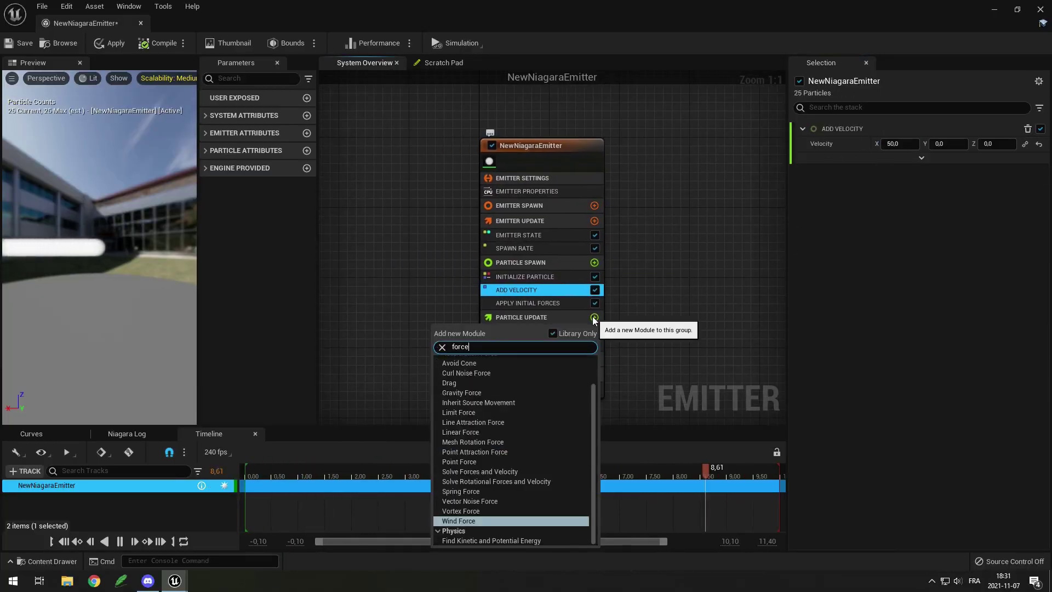
{"action": "key", "text": "Return"}
{"action": "left_click", "coordinate": [964, 147]}
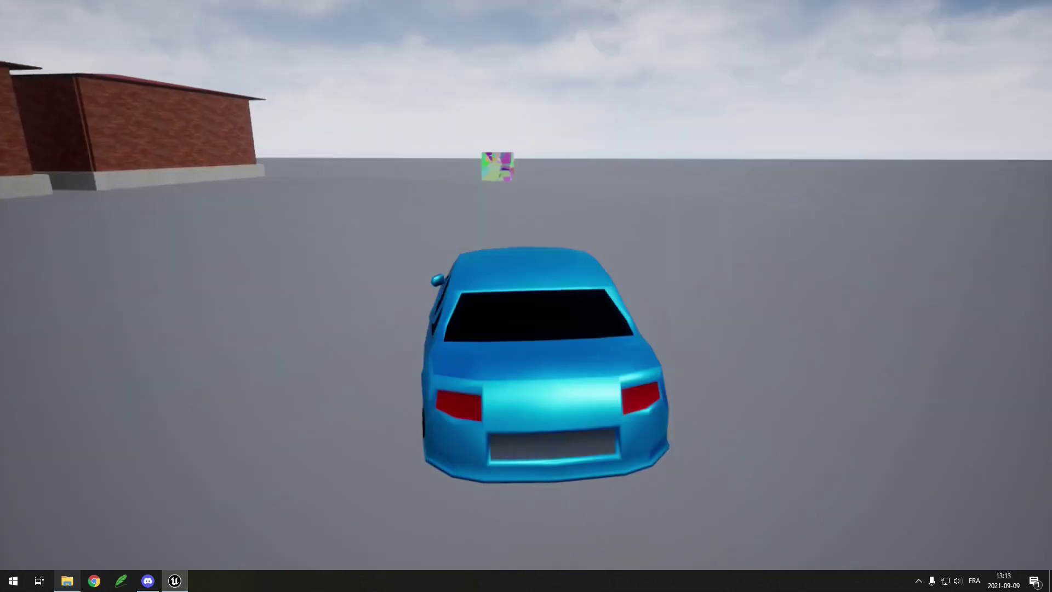
{"action": "key", "text": "w"}
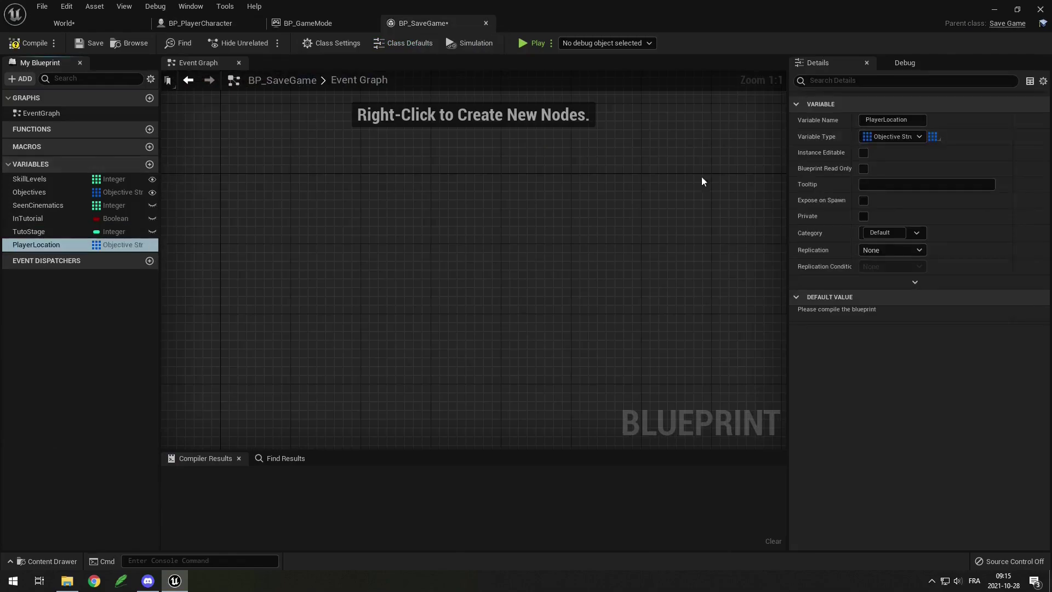
In BP_SaveGame, make TutoStage and PlayerLocation instance editable and add the variables PlayerHealth, PlayerEnergy and ActivatedSkill.
{"action": "left_click", "coordinate": [33, 231]}
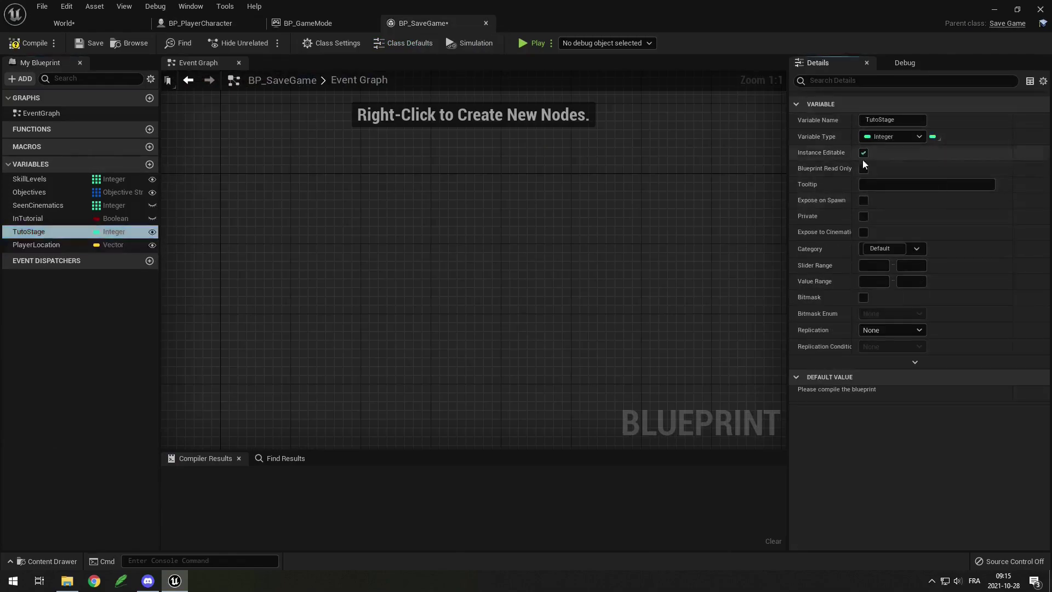
{"action": "left_click", "coordinate": [88, 244]}
{"action": "left_click", "coordinate": [150, 165]}
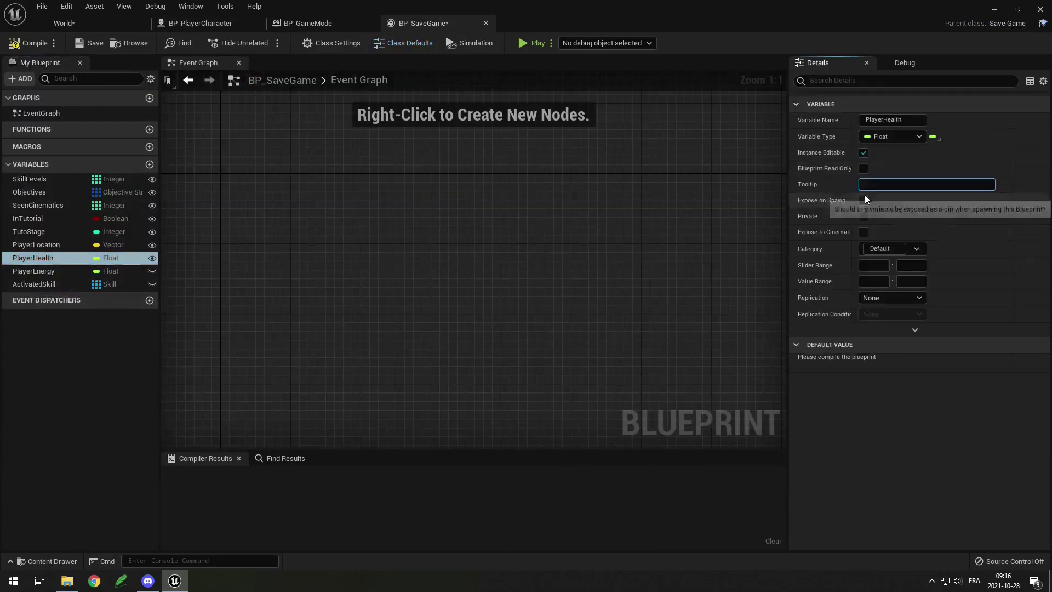
In BP_GameMode's Save function, extend the Create Save Game Object logic with a getter for the Player's Activated Skill.
{"action": "left_click", "coordinate": [317, 24]}
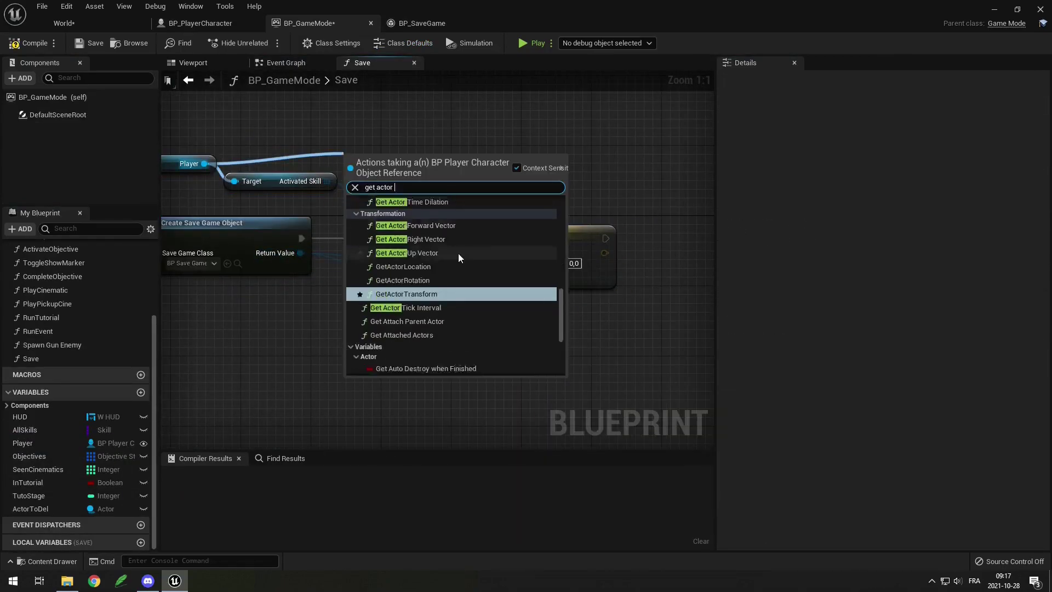
{"action": "left_click_drag", "start_coordinate": [248, 186], "coordinate": [538, 226]}
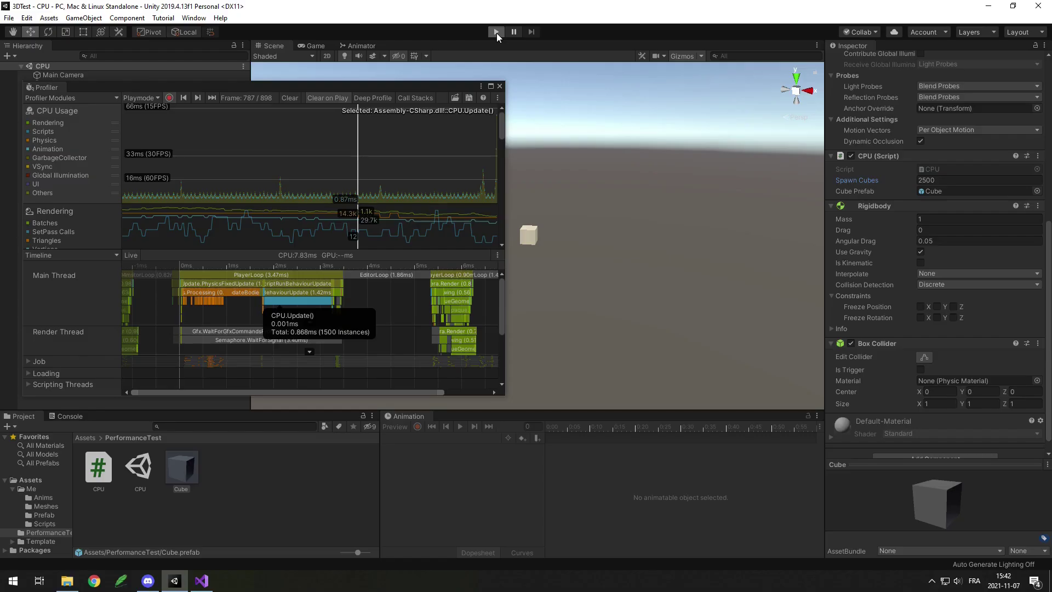
In Unity, run the CPU test scene with 2500 spawned cubes, stop it, and select a recorded frame in the Profiler.
{"action": "left_click", "coordinate": [496, 33]}
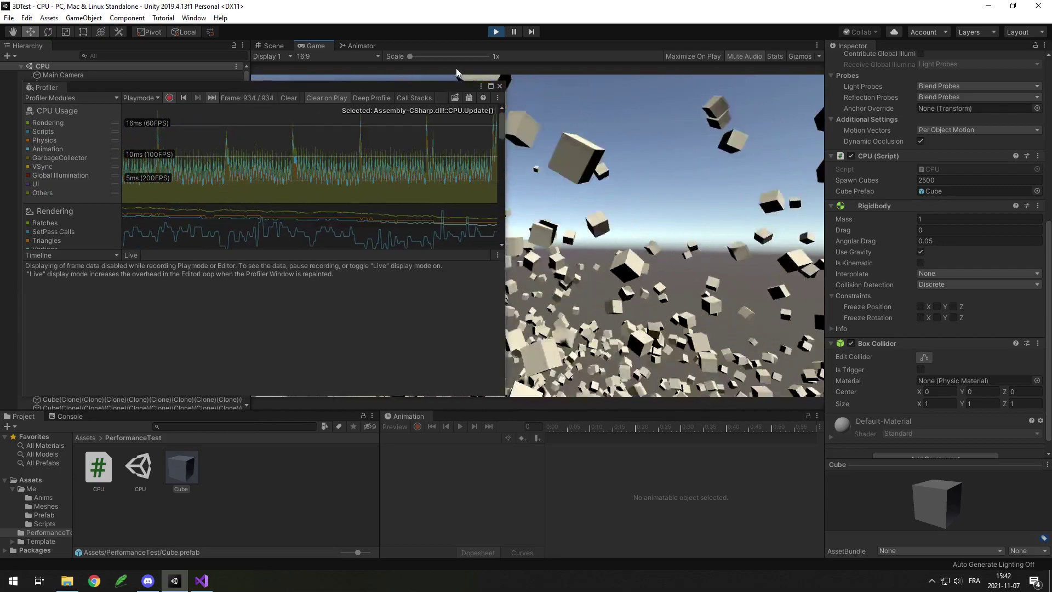
{"action": "left_click", "coordinate": [496, 32]}
{"action": "left_click_drag", "start_coordinate": [353, 170], "coordinate": [343, 173]}
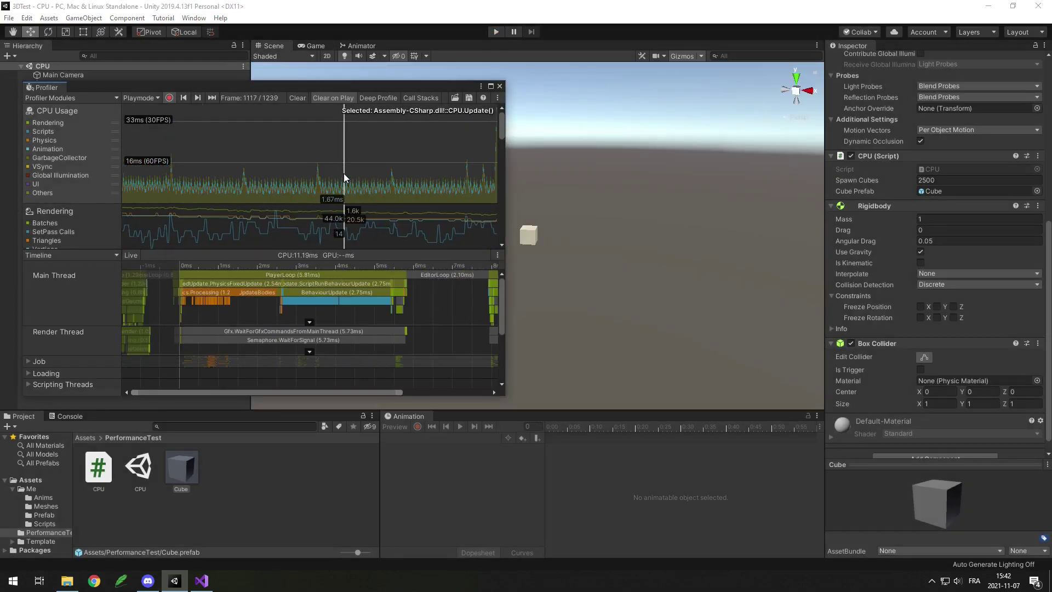
Examine the frame's PhysicsFixedUpdate, ScriptRunBehaviourUpdate, Physics.Processing, Physics.UpdateBodies and BehaviourUpdate samples on the Profiler's main thread.
{"action": "left_click", "coordinate": [249, 284]}
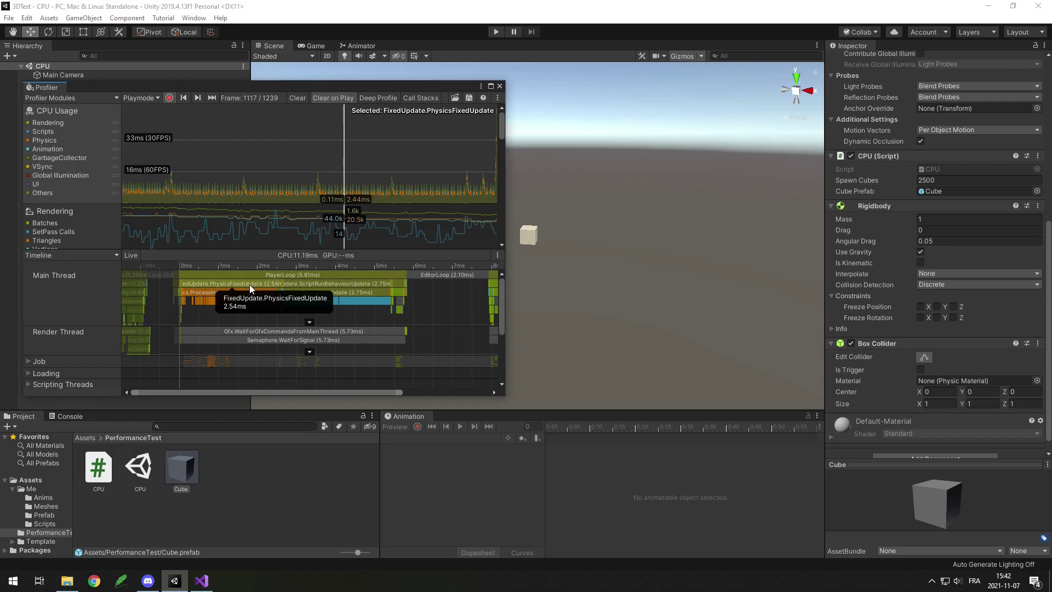
{"action": "left_click", "coordinate": [311, 282]}
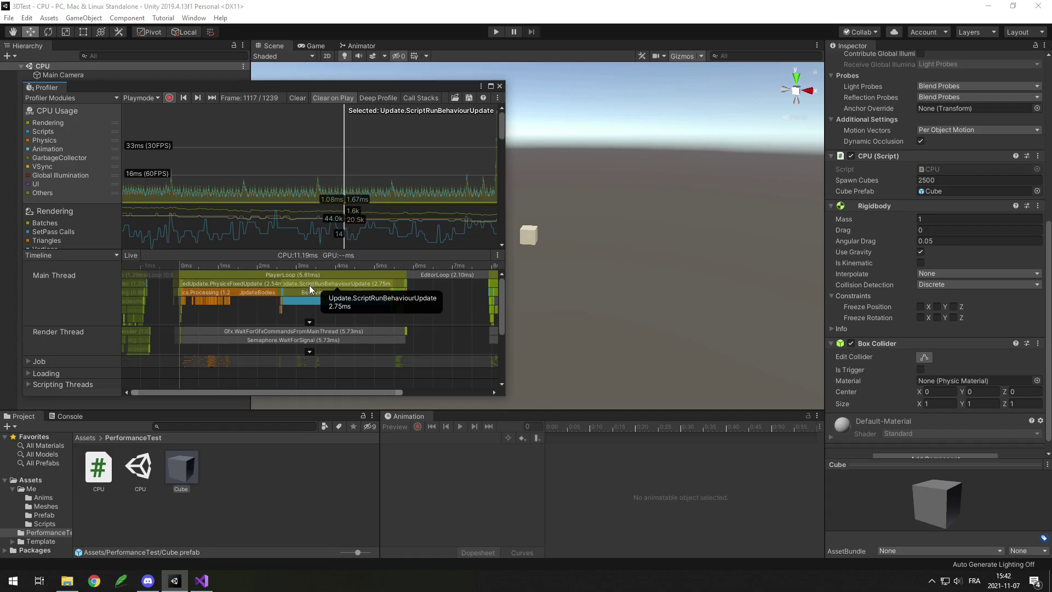
{"action": "left_click", "coordinate": [260, 291]}
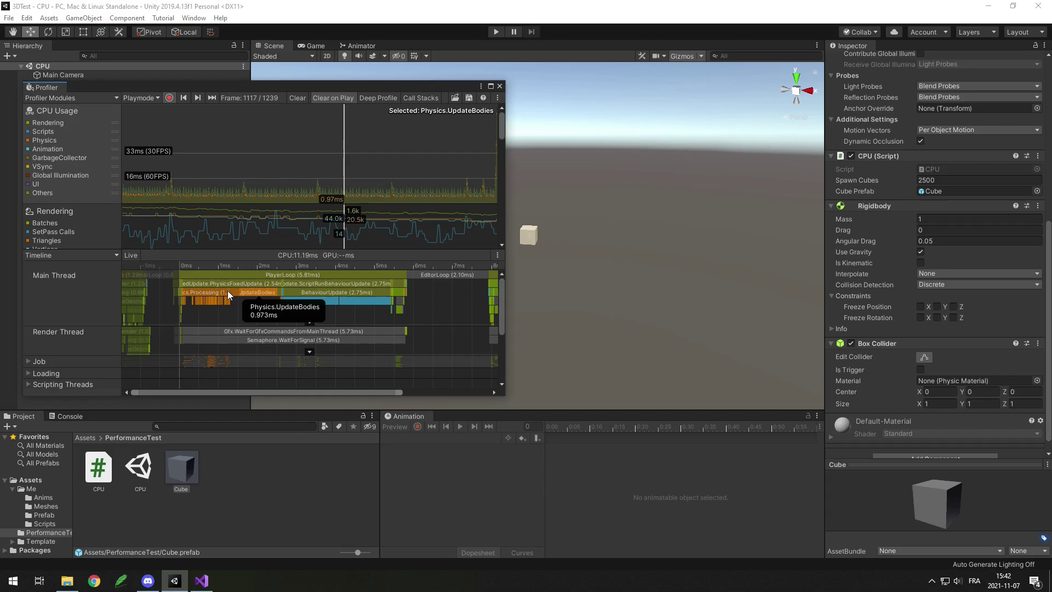
{"action": "left_click", "coordinate": [224, 290]}
{"action": "left_click", "coordinate": [319, 291]}
{"action": "left_click", "coordinate": [312, 301]}
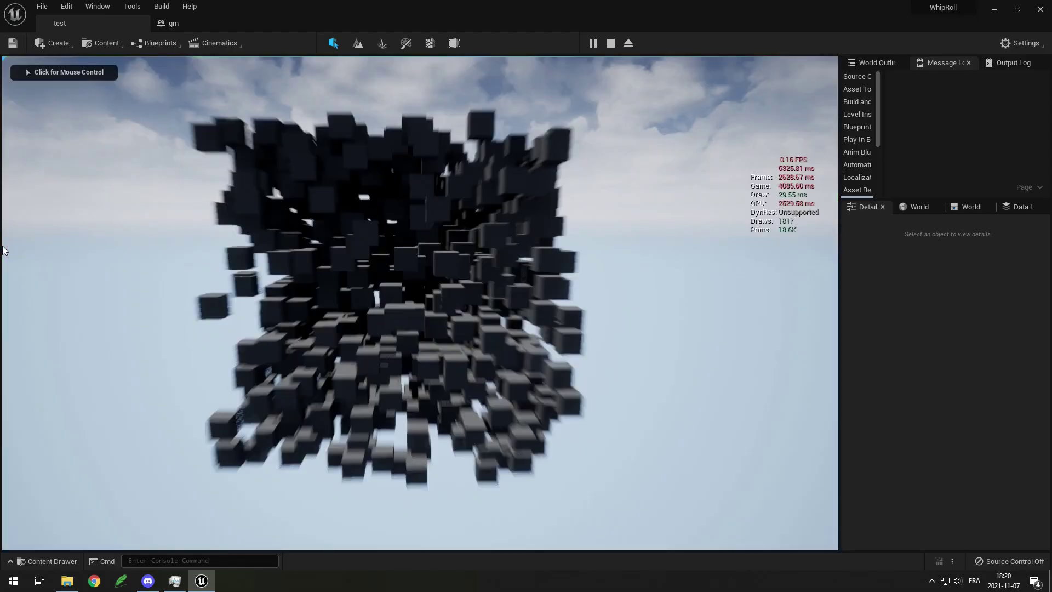
Take control of Unreal's cube test viewport and select a stretch of about 8 s on the Unreal Insights timeline for its timers.
{"action": "left_click", "coordinate": [475, 237]}
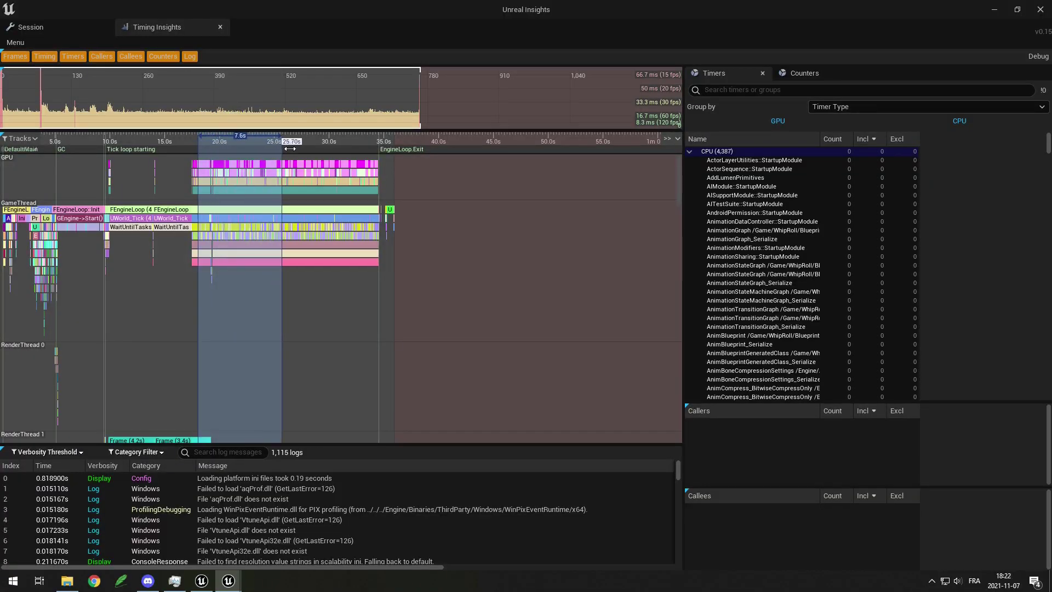
{"action": "left_click_drag", "start_coordinate": [290, 149], "coordinate": [286, 148]}
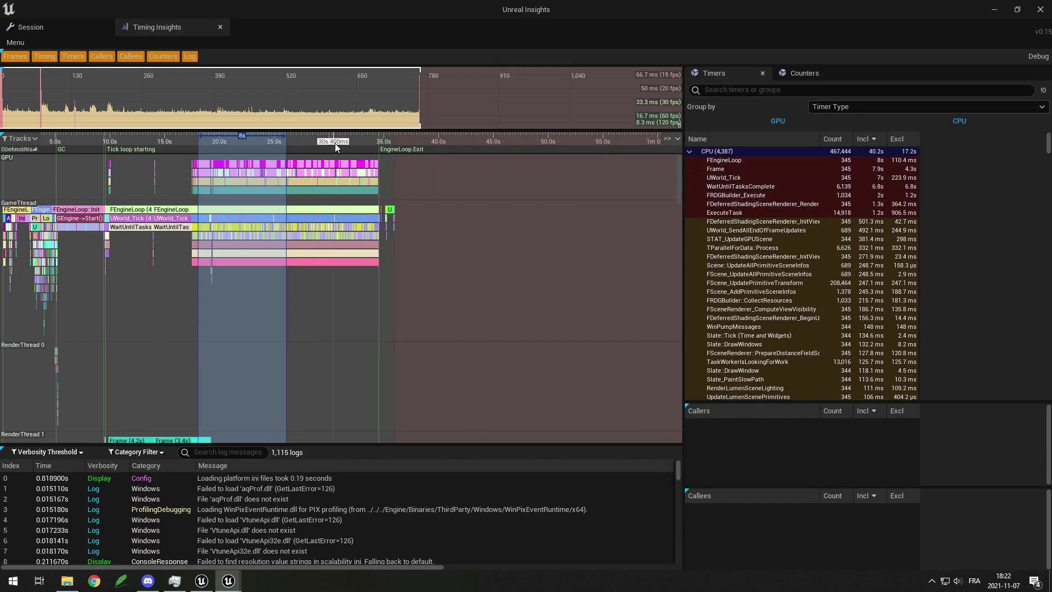
{"action": "left_click_drag", "start_coordinate": [354, 142], "coordinate": [315, 142]}
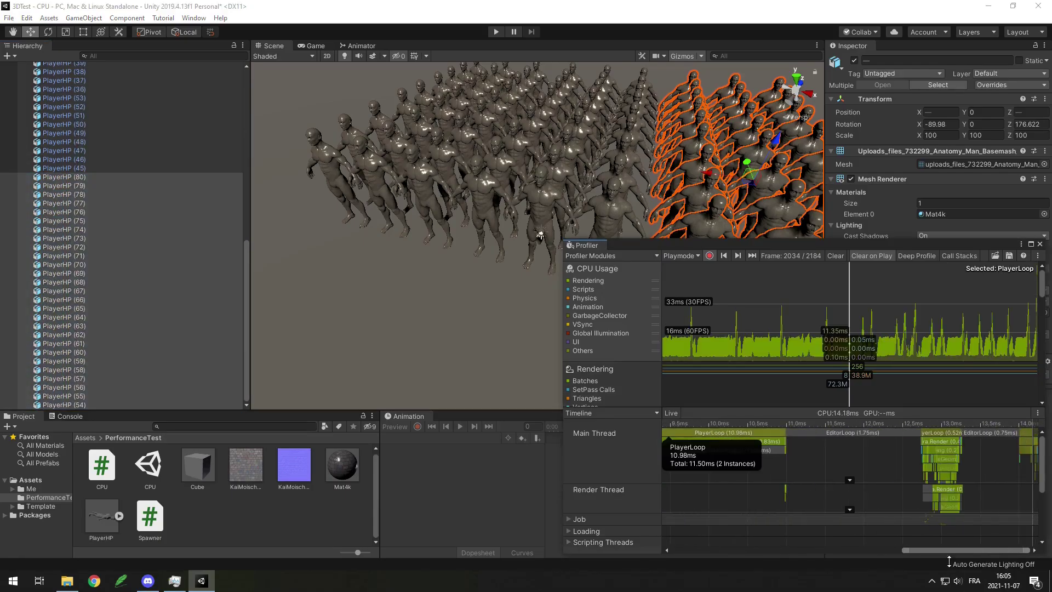
In Unity, profile the PlayerHP crowd in play mode, inspect one frame's Gfx.WaitForPresentOnGfxThread sample, and rerun the test with the enlarged crowd.
{"action": "left_click", "coordinate": [496, 31]}
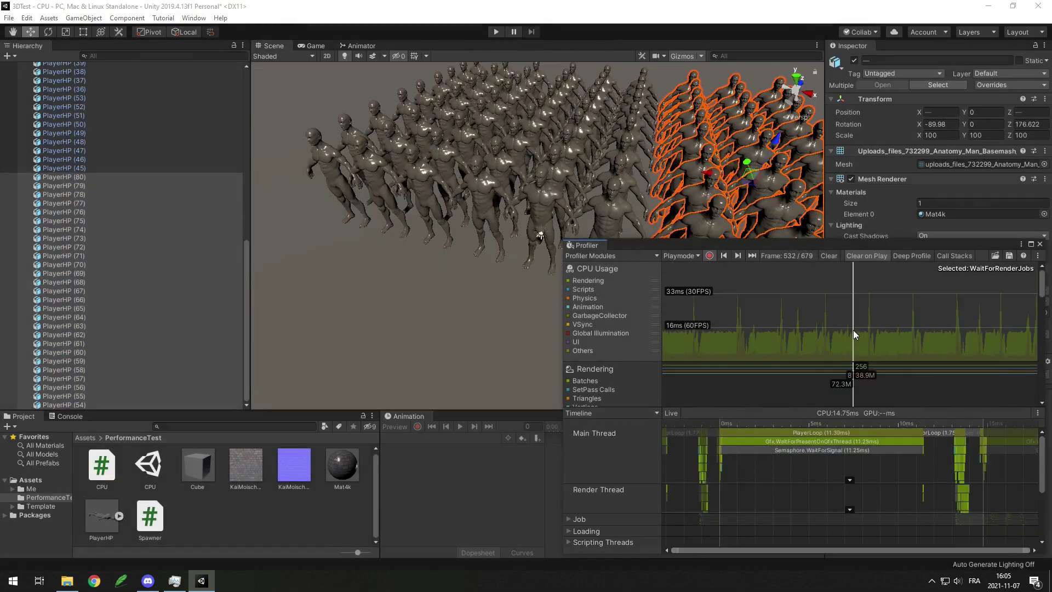
{"action": "left_click", "coordinate": [850, 334]}
{"action": "left_click", "coordinate": [827, 440]}
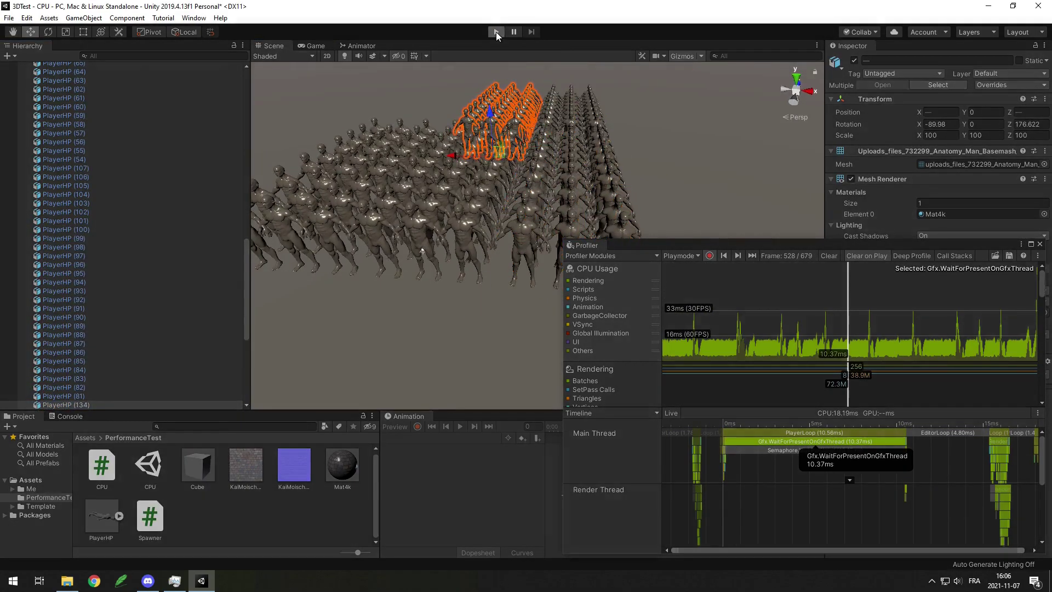
{"action": "left_click", "coordinate": [495, 32]}
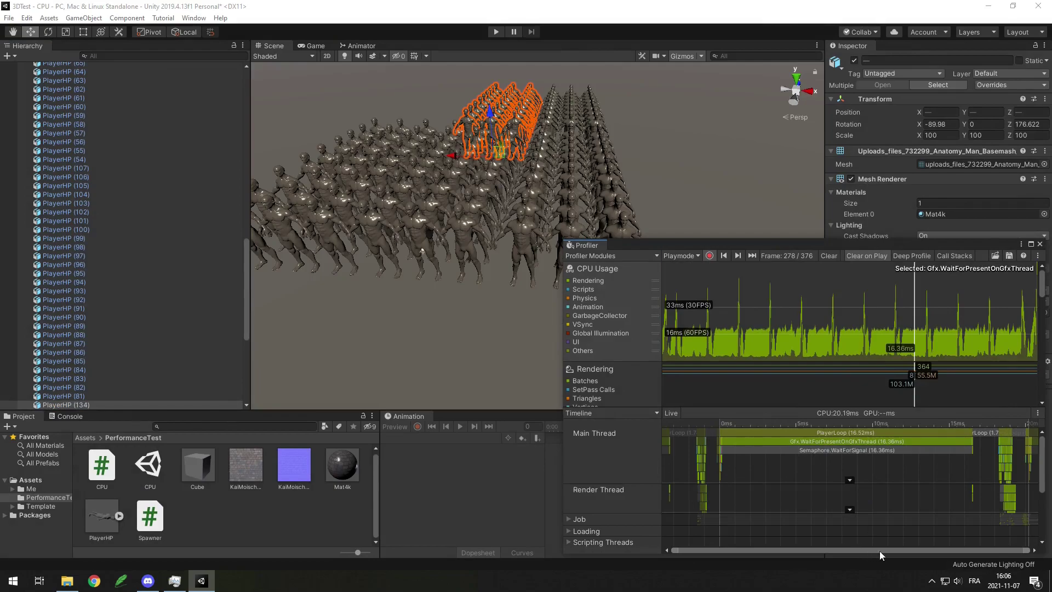
Inspect the frame's Camera.Render sample in the Profiler and expand the Job threads to view the workers.
{"action": "left_click", "coordinate": [1004, 442]}
{"action": "left_click", "coordinate": [579, 519]}
{"action": "scroll", "coordinate": [629, 491], "scroll_direction": "down", "scroll_amount": 2}
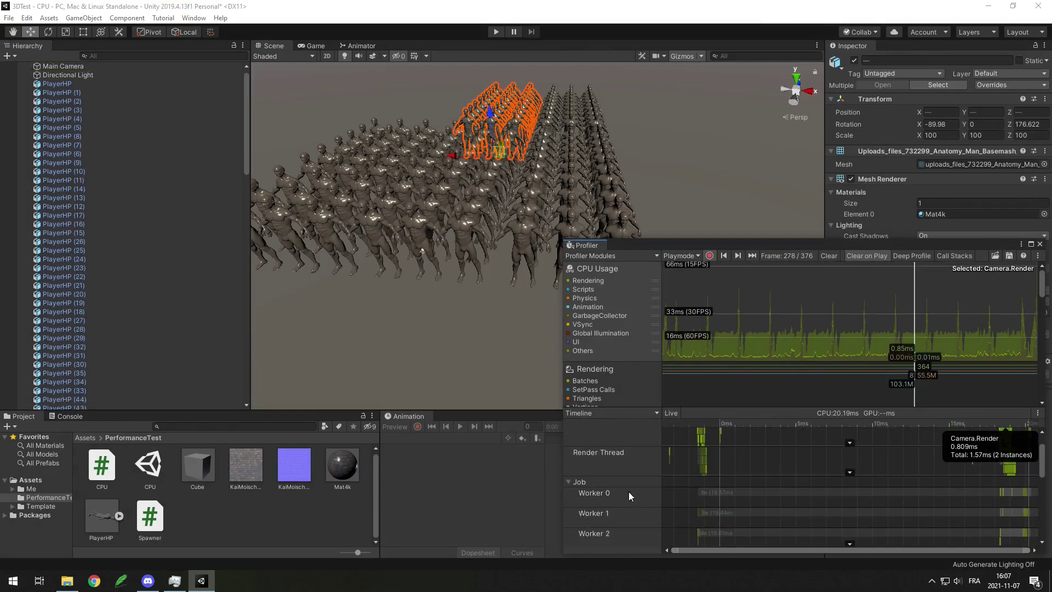
Select the copies PlayerHP (1) through PlayerHP (216) in the scene and delete them, keeping the original PlayerHP.
{"action": "key", "text": "ctrl+a"}
{"action": "key", "text": "f"}
{"action": "scroll", "coordinate": [145, 229], "scroll_direction": "down", "scroll_amount": 5}
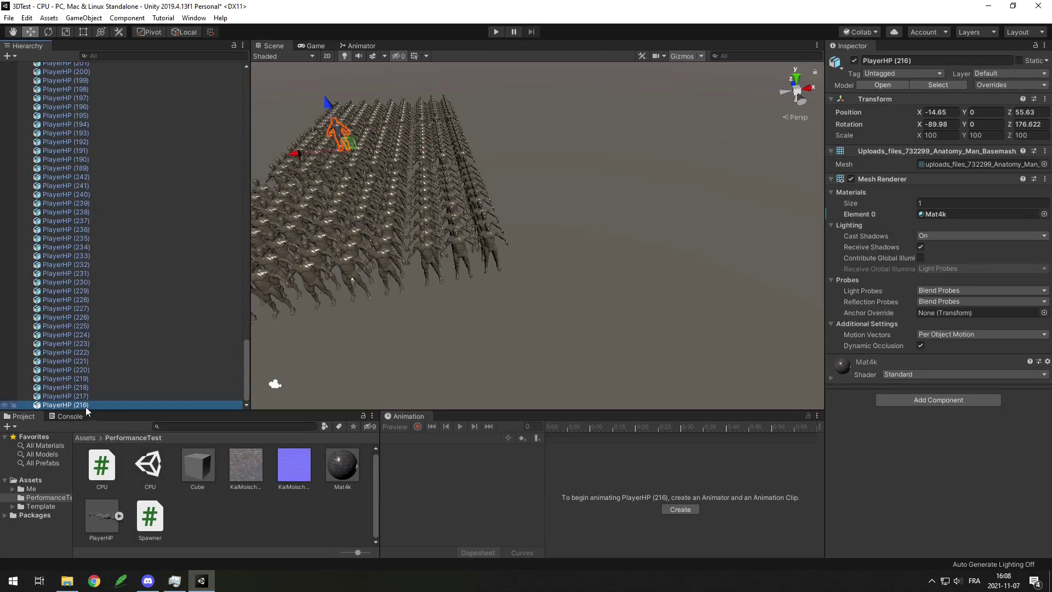
{"action": "left_click", "coordinate": [174, 297], "text": "shift"}
{"action": "left_click", "coordinate": [87, 403]}
{"action": "scroll", "coordinate": [110, 246], "scroll_direction": "up", "scroll_amount": 20}
{"action": "left_click", "coordinate": [117, 101], "text": "shift"}
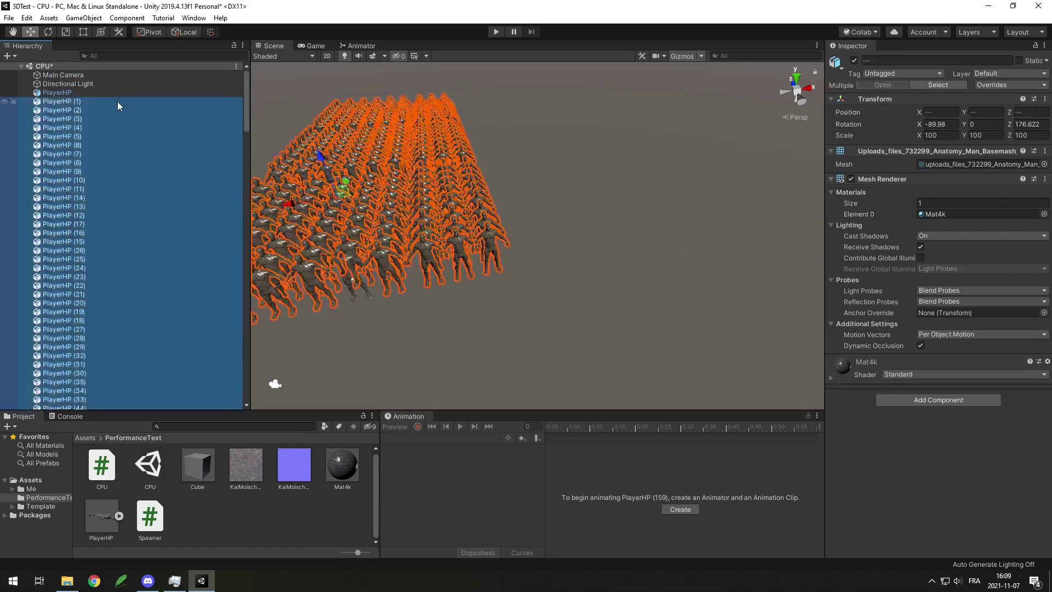
{"action": "key", "text": "Delete"}
Run the Unity scene in play mode to test its rendering performance.
{"action": "left_click", "coordinate": [194, 18]}
{"action": "mouse_move", "coordinate": [307, 195]}
{"action": "left_click", "coordinate": [351, 195]}
{"action": "left_click", "coordinate": [496, 32]}
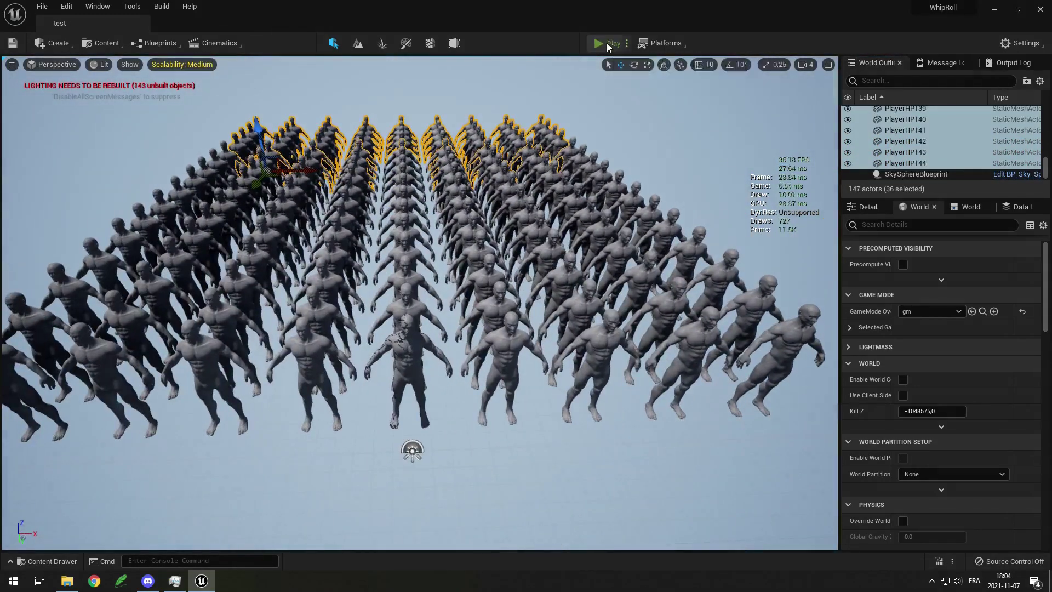
In Unreal, extend the PlayerHP crowd to 210 figures, playing the level in between to check performance.
{"action": "left_click", "coordinate": [608, 43]}
{"action": "key", "text": "F11"}
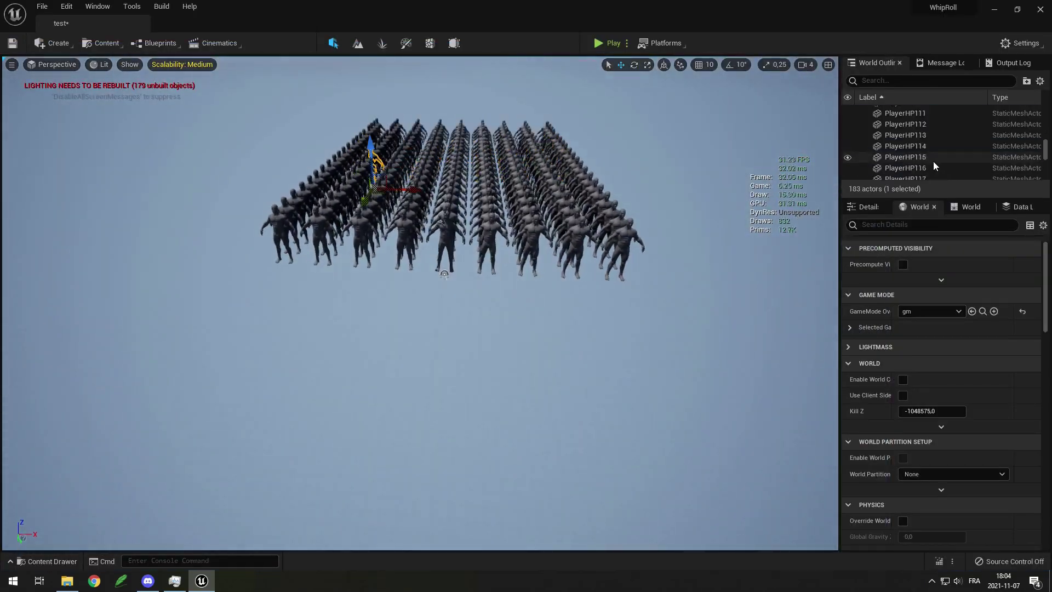
{"action": "left_click", "coordinate": [933, 161], "text": "shift"}
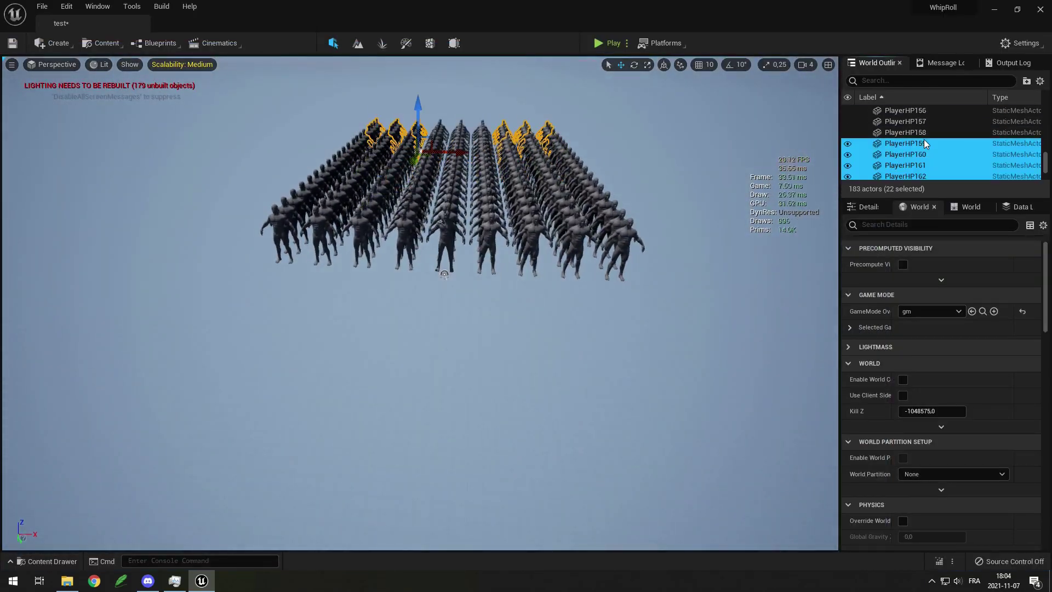
{"action": "left_click", "coordinate": [609, 43]}
{"action": "key", "text": "Escape"}
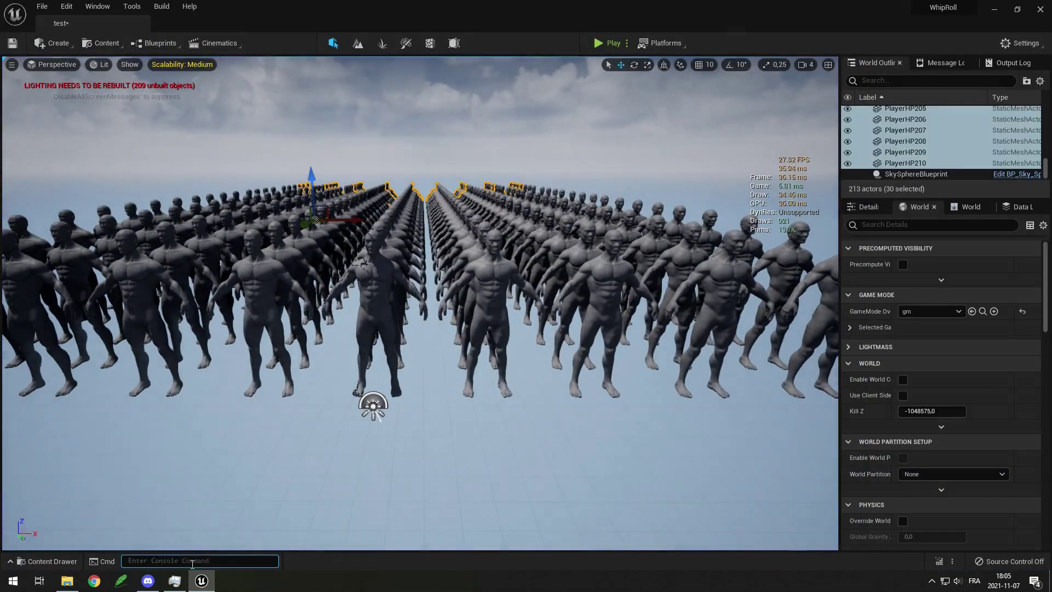
Build all levels to bake the lighting for the 210 figures, and play the level briefly.
{"action": "left_click", "coordinate": [162, 6]}
{"action": "left_click", "coordinate": [189, 34]}
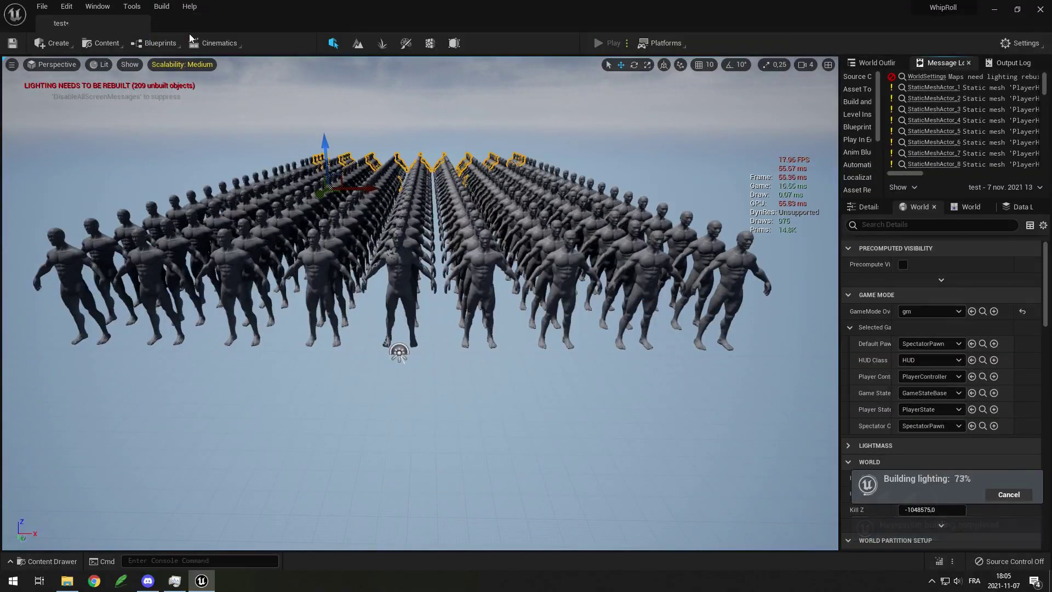
{"action": "left_click", "coordinate": [610, 44]}
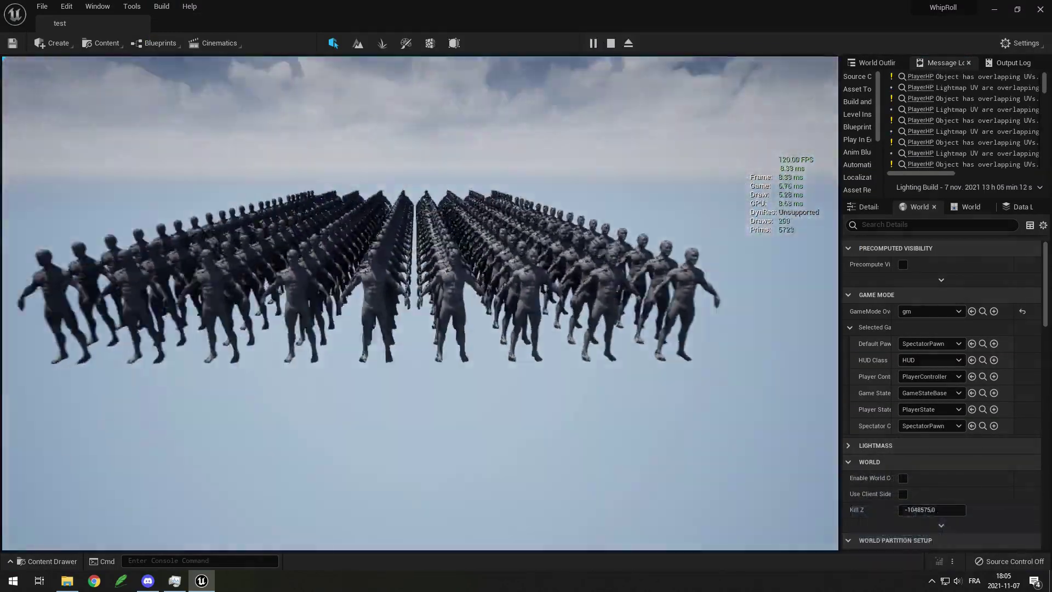
{"action": "key", "text": "Escape"}
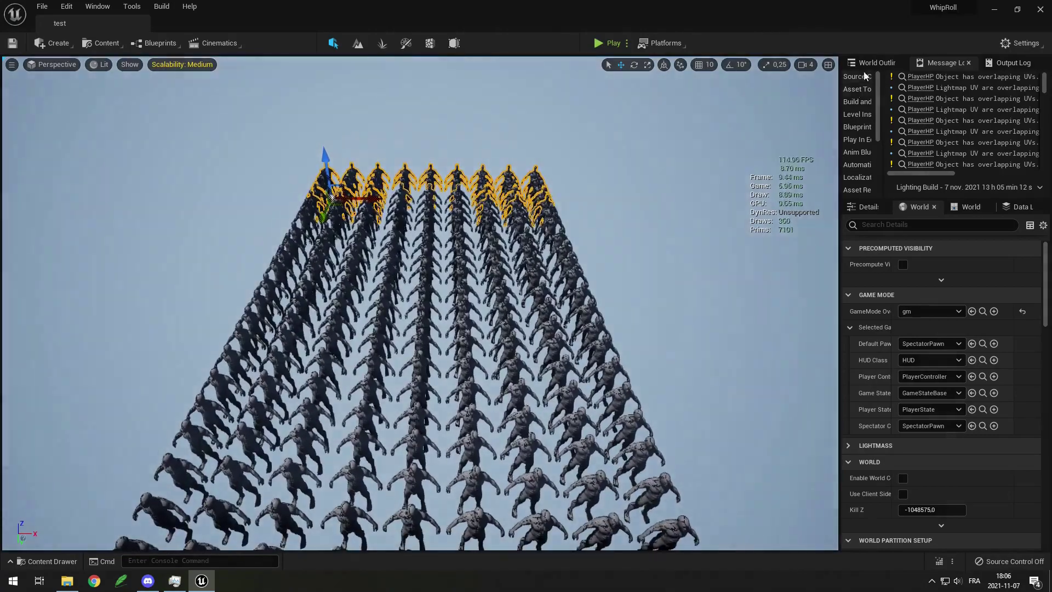
Select the figures from PlayerHP113 to PlayerHP210 and duplicate blocks of figures beside the crowd, enlarging it to 614.
{"action": "left_click", "coordinate": [871, 62]}
{"action": "scroll", "coordinate": [926, 134], "scroll_direction": "down", "scroll_amount": 3}
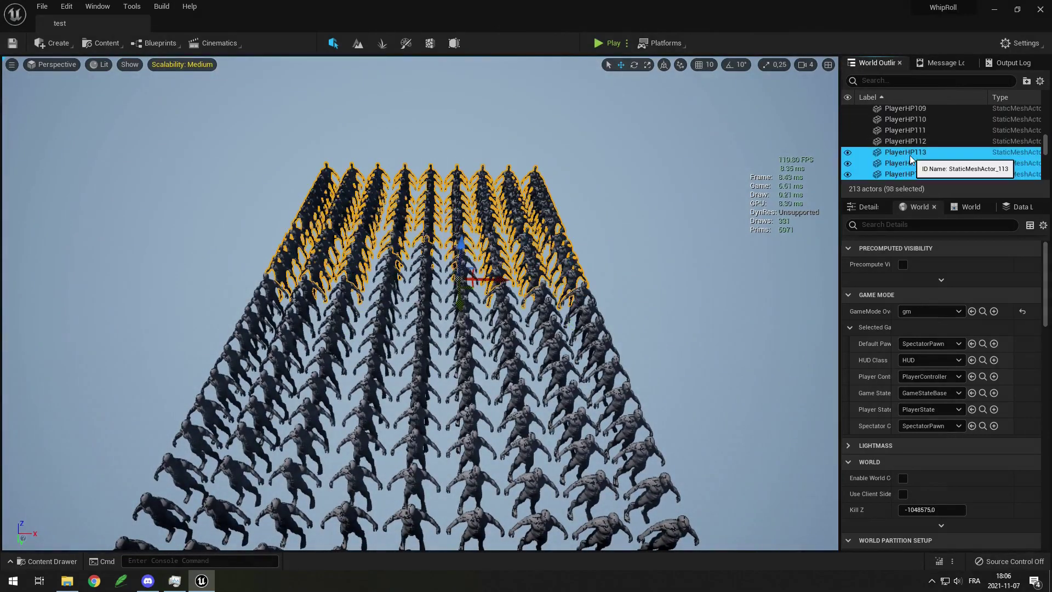
{"action": "scroll", "coordinate": [618, 249], "scroll_direction": "down", "scroll_amount": 5}
{"action": "left_click_drag", "start_coordinate": [348, 263], "coordinate": [520, 172], "text": "alt"}
{"action": "left_click_drag", "start_coordinate": [38, 296], "coordinate": [521, 351], "text": "alt"}
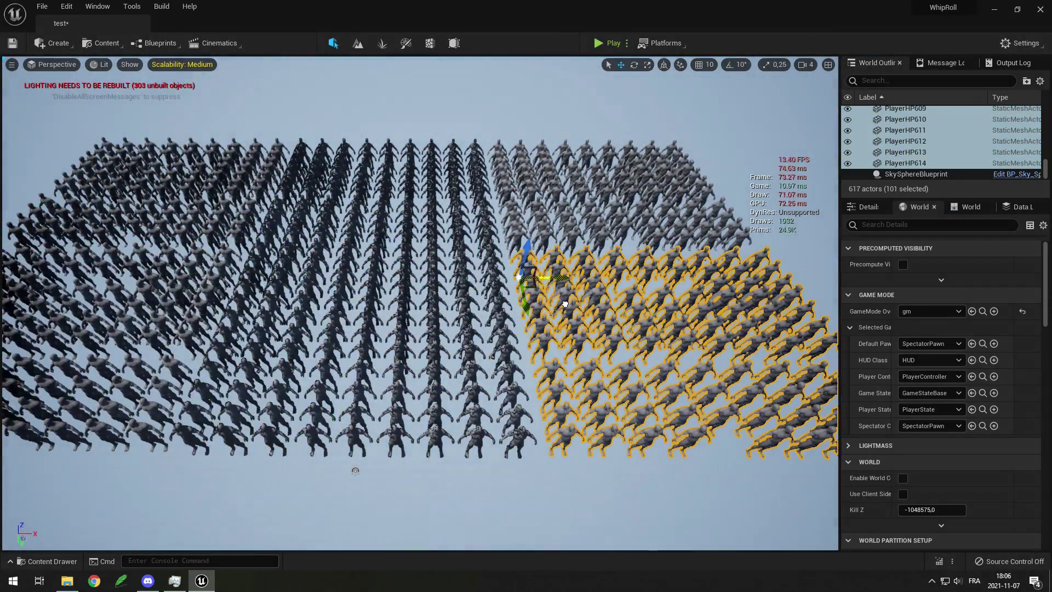
Build only the lighting for the 614 figures and profile the GPU while the level plays.
{"action": "left_click", "coordinate": [161, 6]}
{"action": "left_click", "coordinate": [181, 57]}
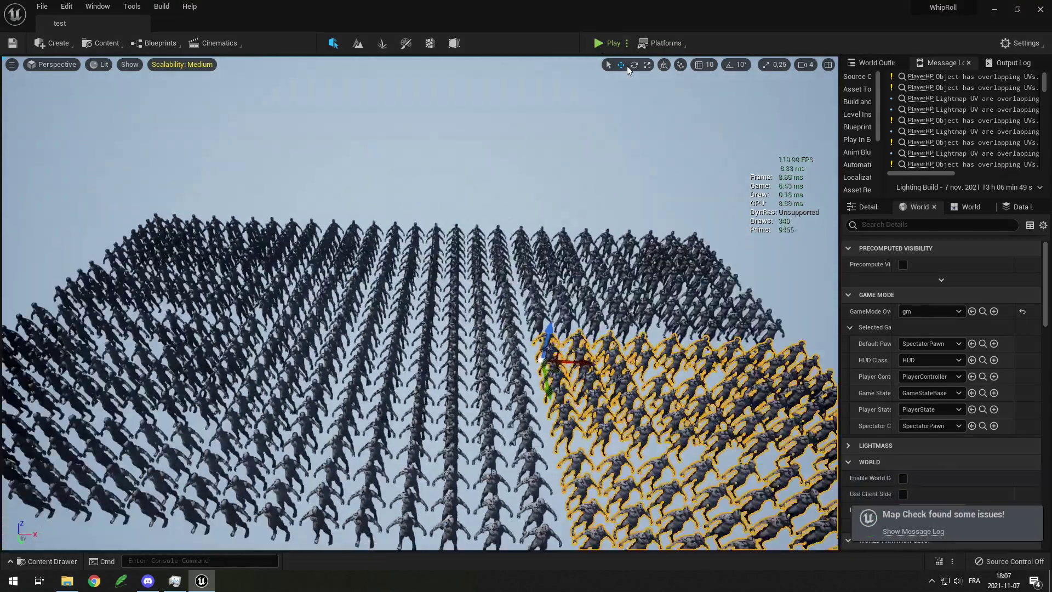
{"action": "left_click", "coordinate": [608, 43]}
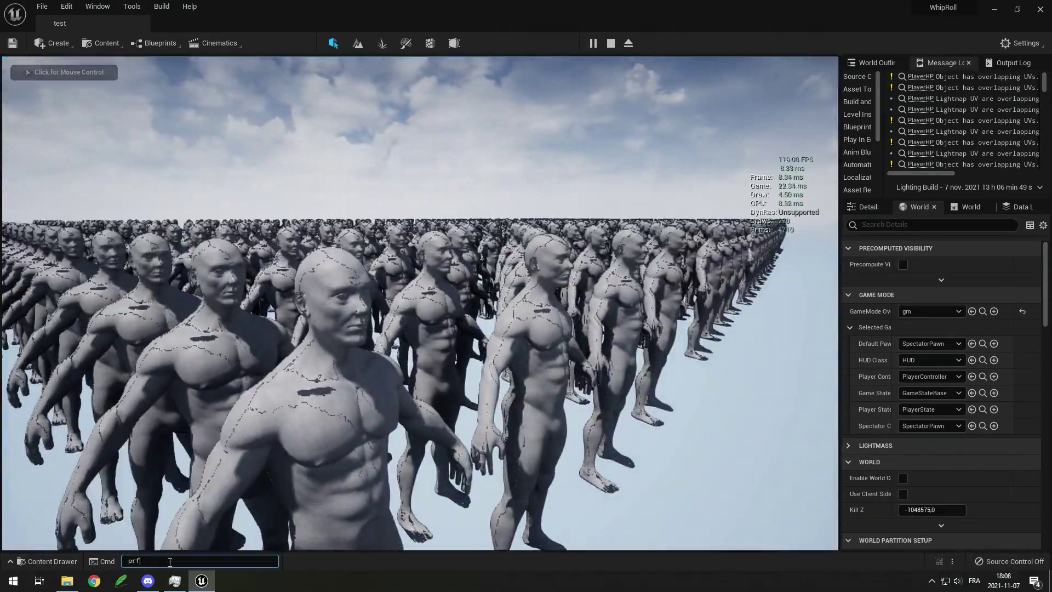
{"action": "key", "text": "ctrl+shift+comma"}
{"action": "key", "text": "Escape"}
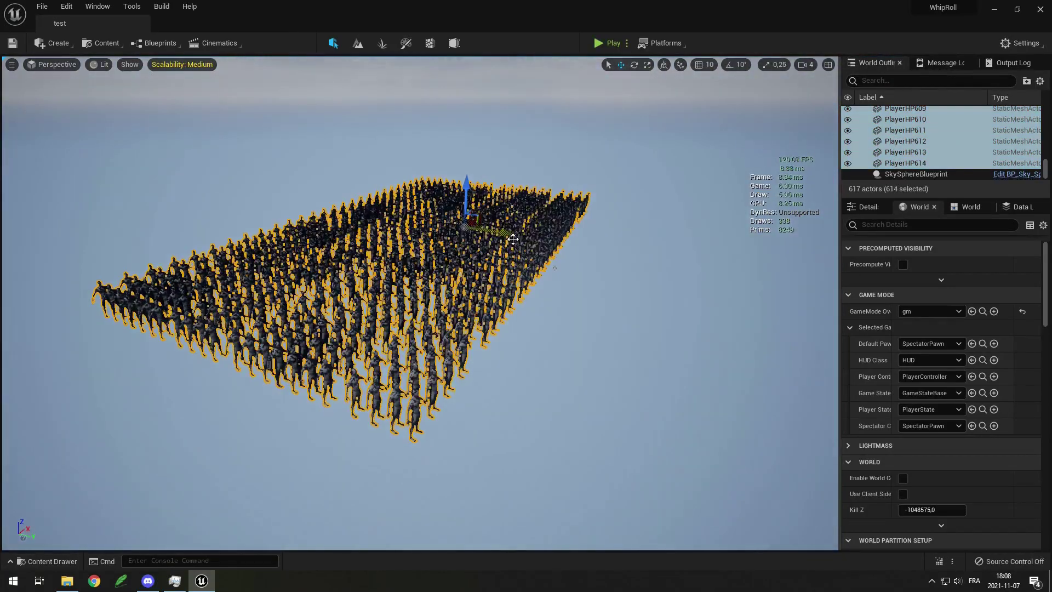
Build only the lighting for the doubled crowd of 1228 figures and play the level, looking up the r.Nanite console commands.
{"action": "left_click", "coordinate": [161, 6]}
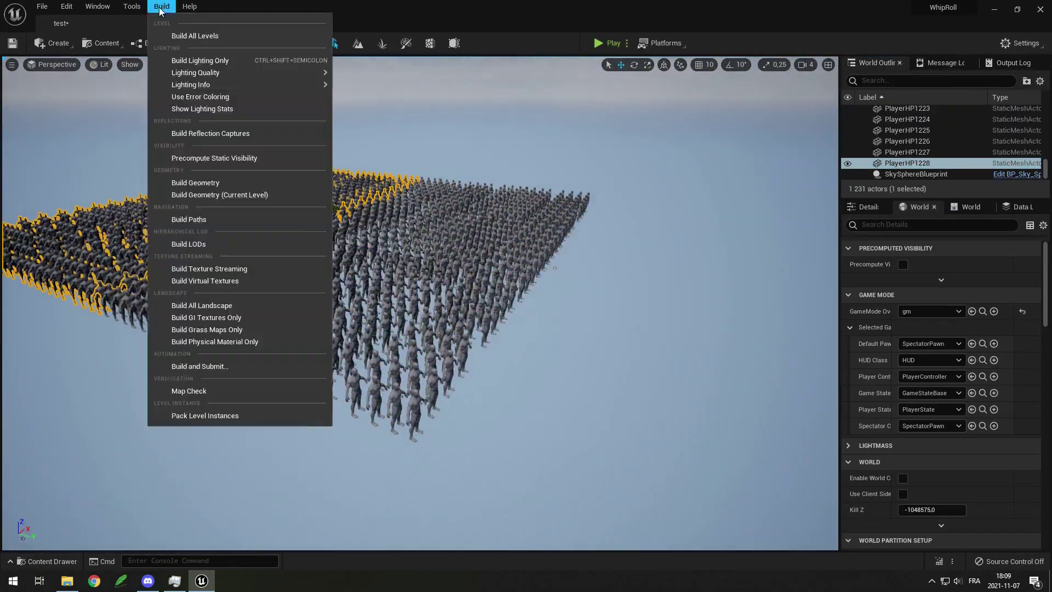
{"action": "left_click", "coordinate": [181, 61]}
{"action": "right_click_drag", "start_coordinate": [620, 317], "coordinate": [674, 383]}
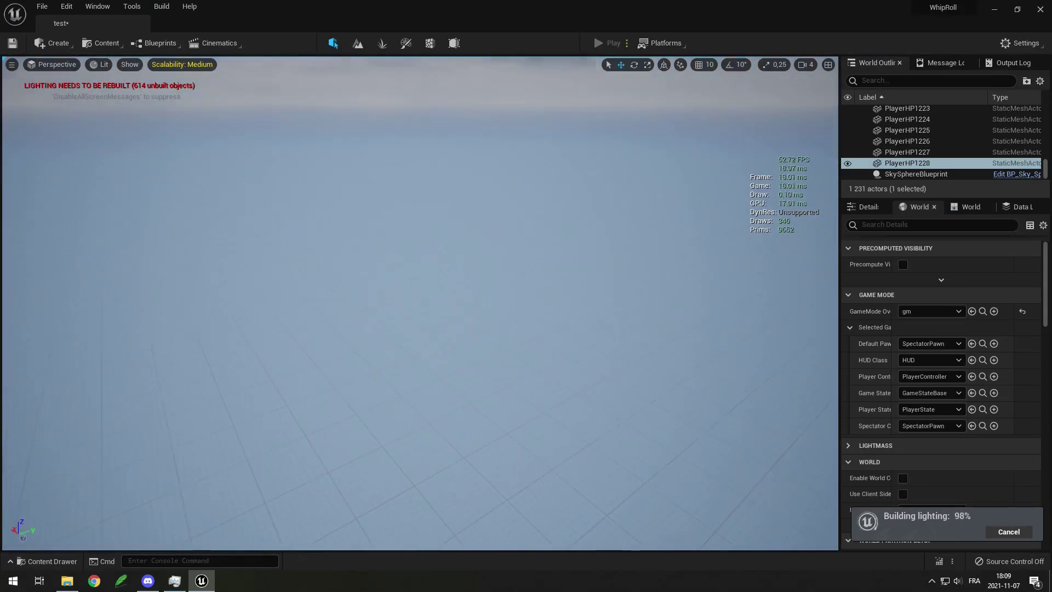
{"action": "left_click", "coordinate": [599, 43]}
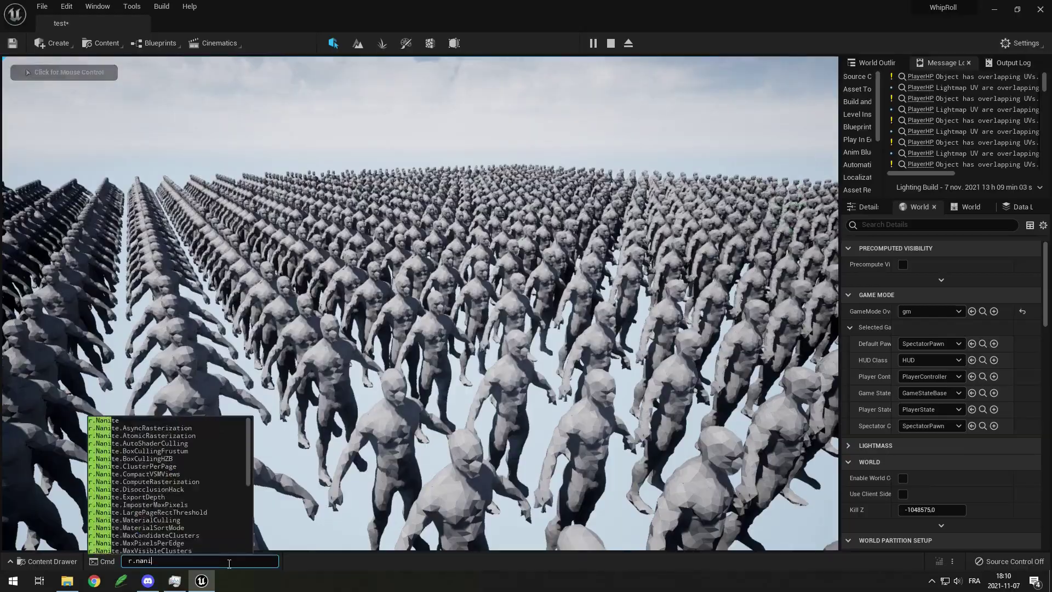
{"action": "left_click", "coordinate": [406, 511]}
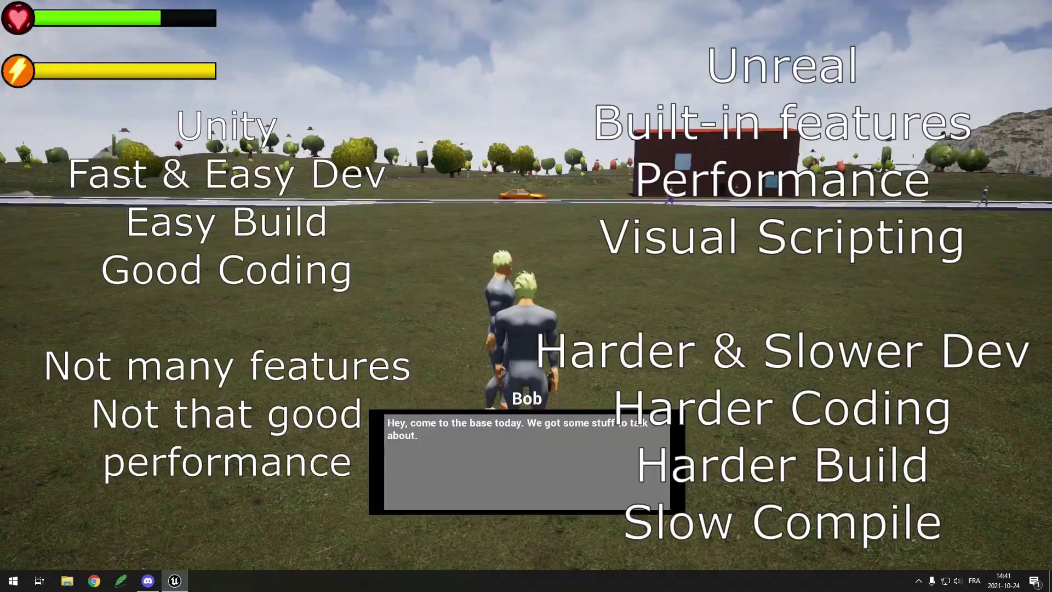
{"action": "key", "text": "w"}
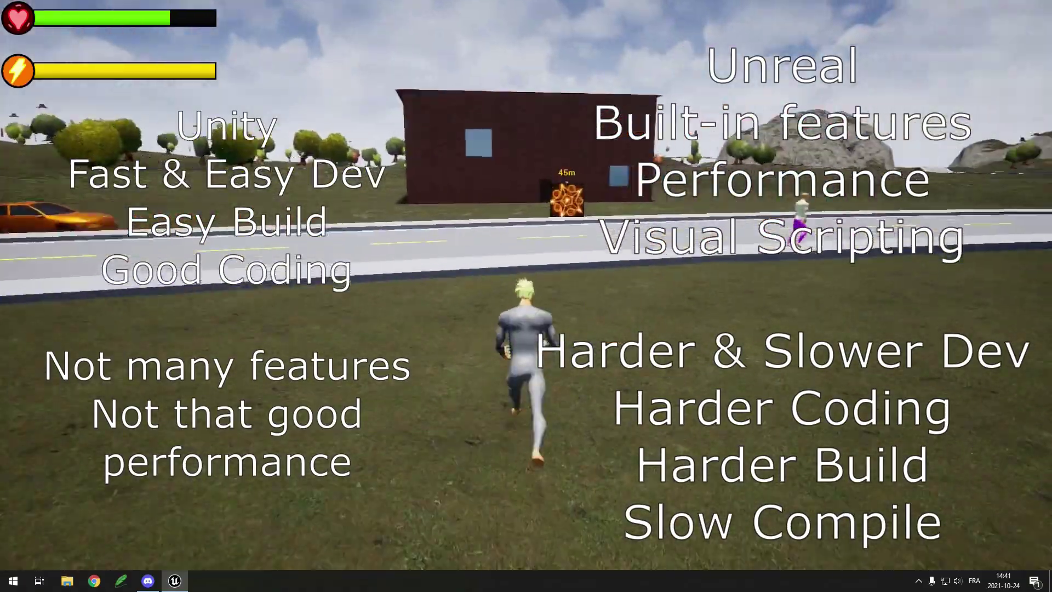
{"action": "key", "text": "Escape"}
{"action": "left_click", "coordinate": [636, 270]}
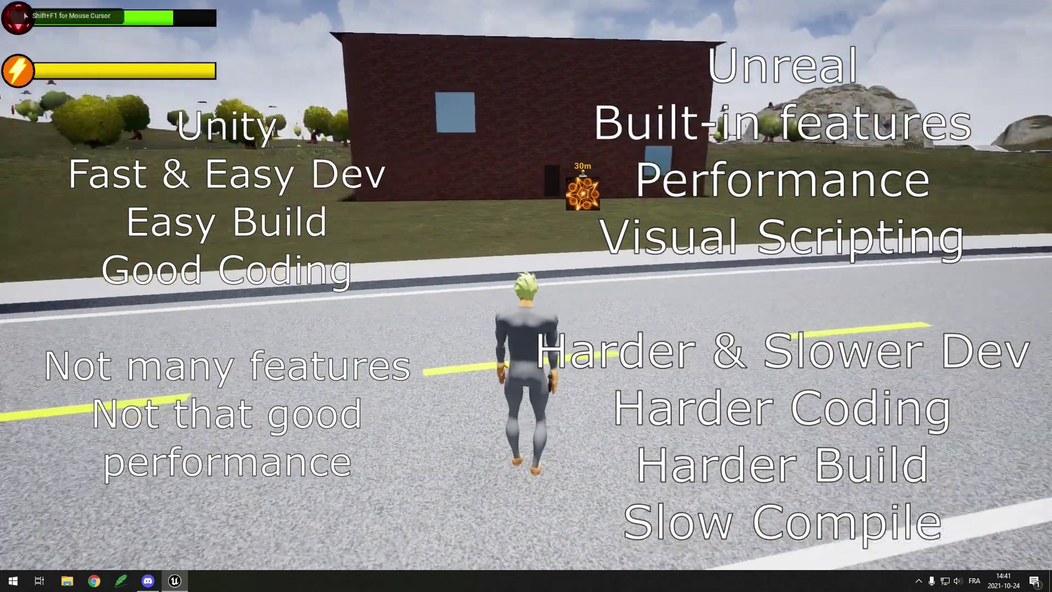
{"action": "key", "text": "w"}
{"action": "key", "text": "e"}
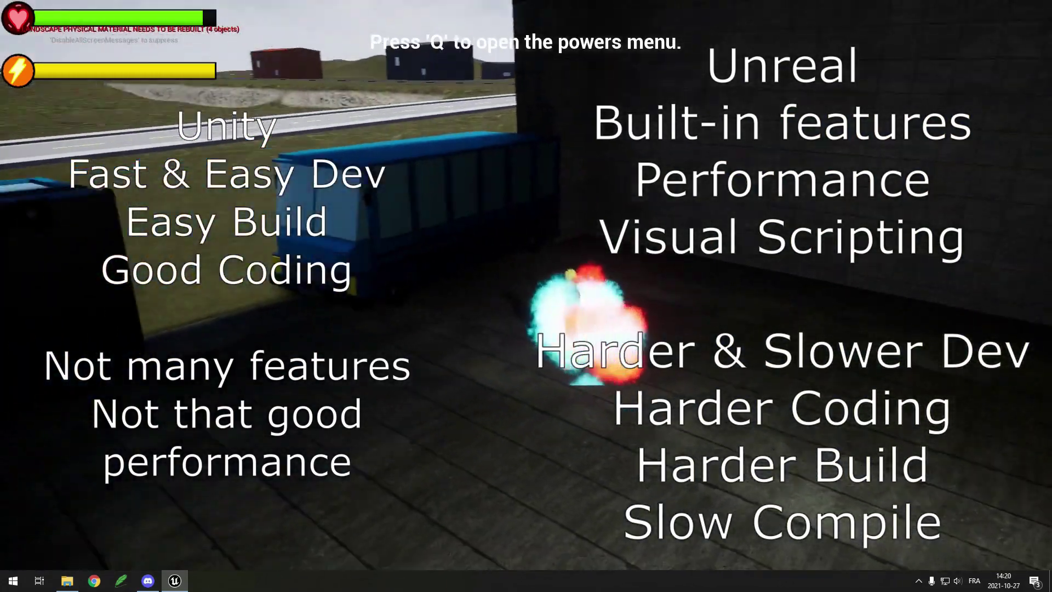
Assign the telekinesis power to a slot in the game's powers menu and aim it at a bus.
{"action": "key", "text": "q"}
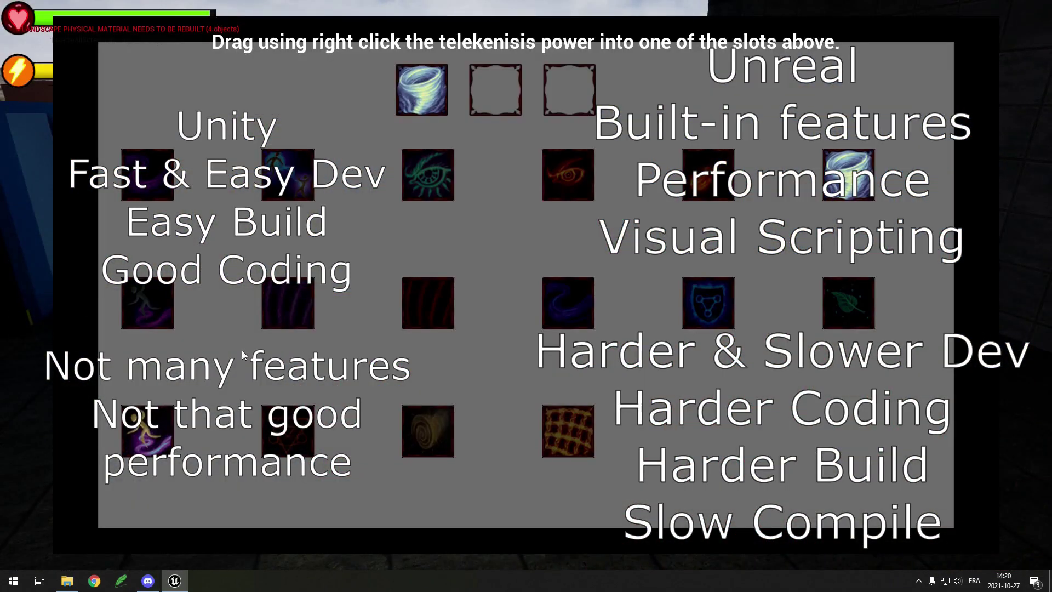
{"action": "key", "text": "q"}
{"action": "key", "text": "ctrl"}
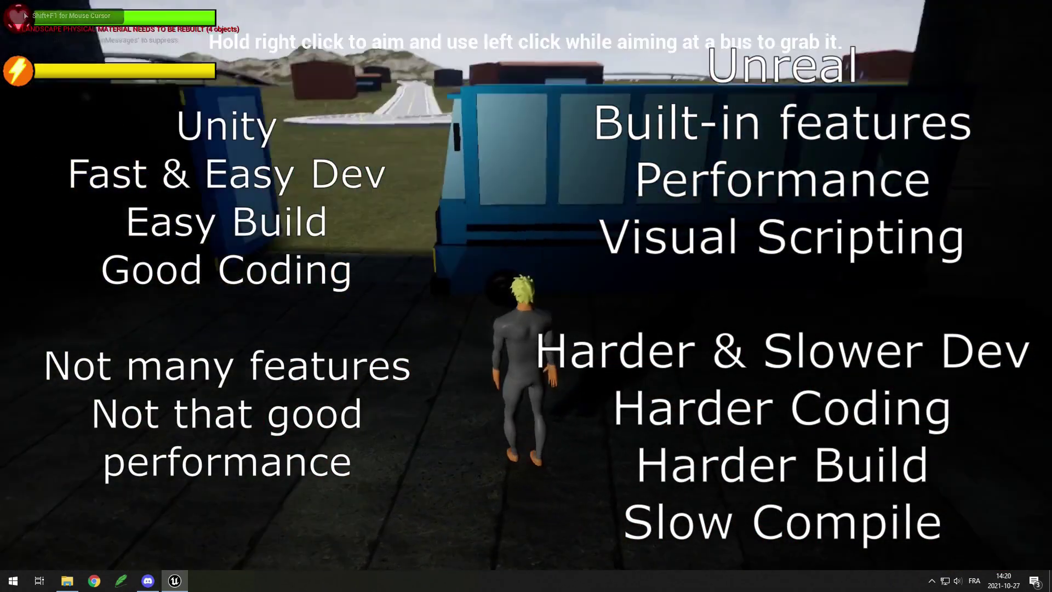
{"action": "left_click", "coordinate": [526, 284]}
{"action": "left_click", "coordinate": [526, 285]}
{"action": "key", "text": "w"}
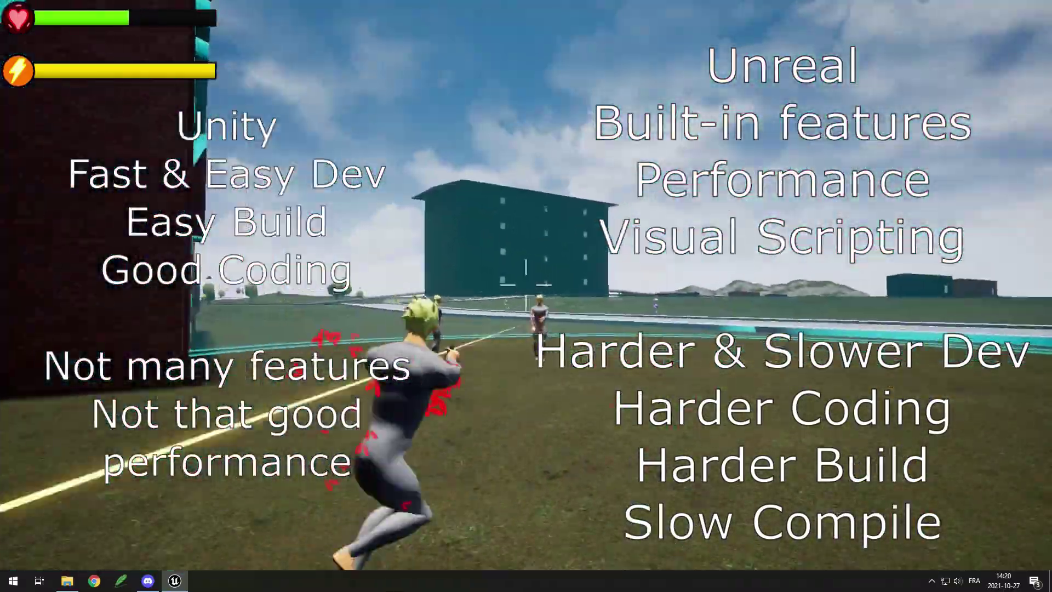
{"action": "right_click", "coordinate": [526, 284]}
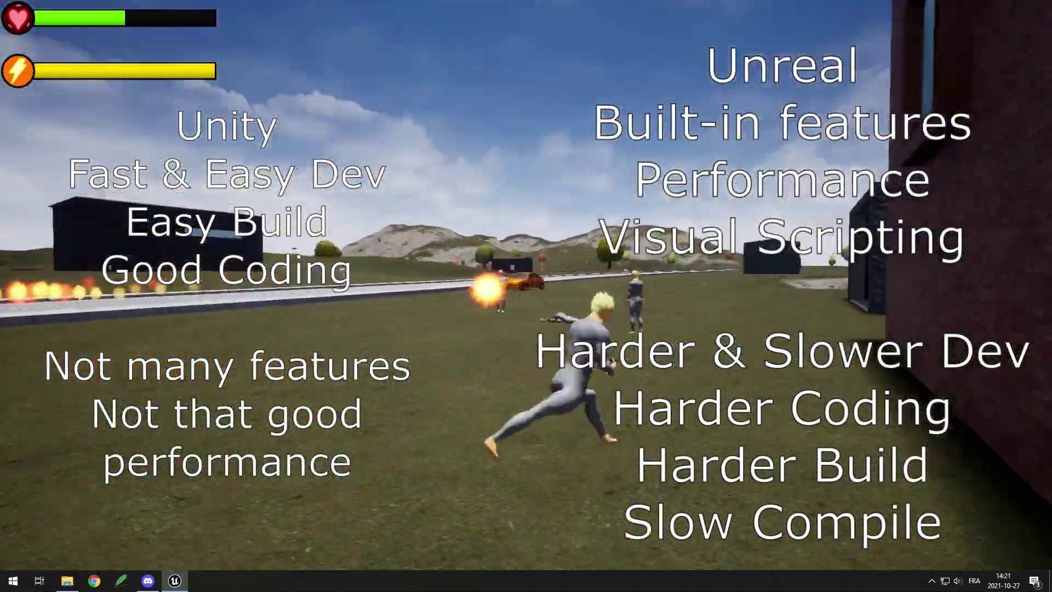
{"action": "right_click", "coordinate": [526, 284]}
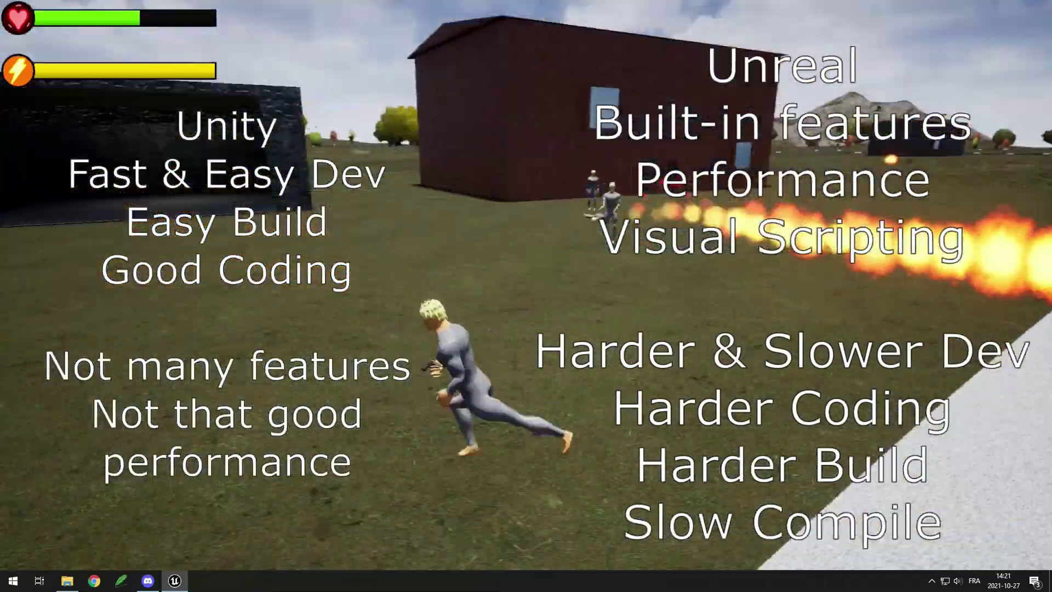
{"action": "left_click", "coordinate": [526, 285]}
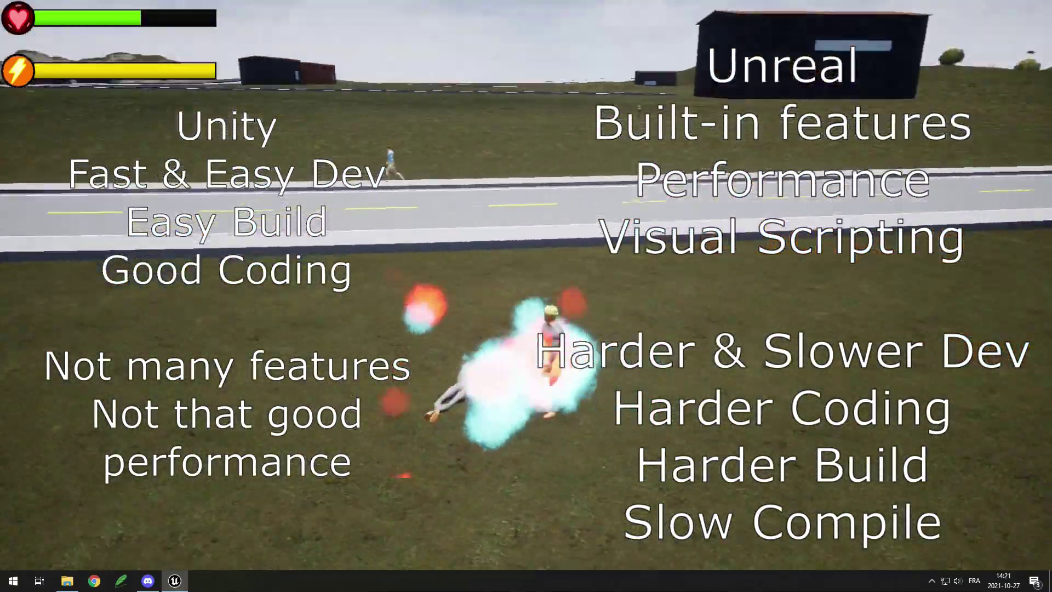
View the Fireball (1) description and the available powers in the game's powers menu.
{"action": "key", "text": "Tab"}
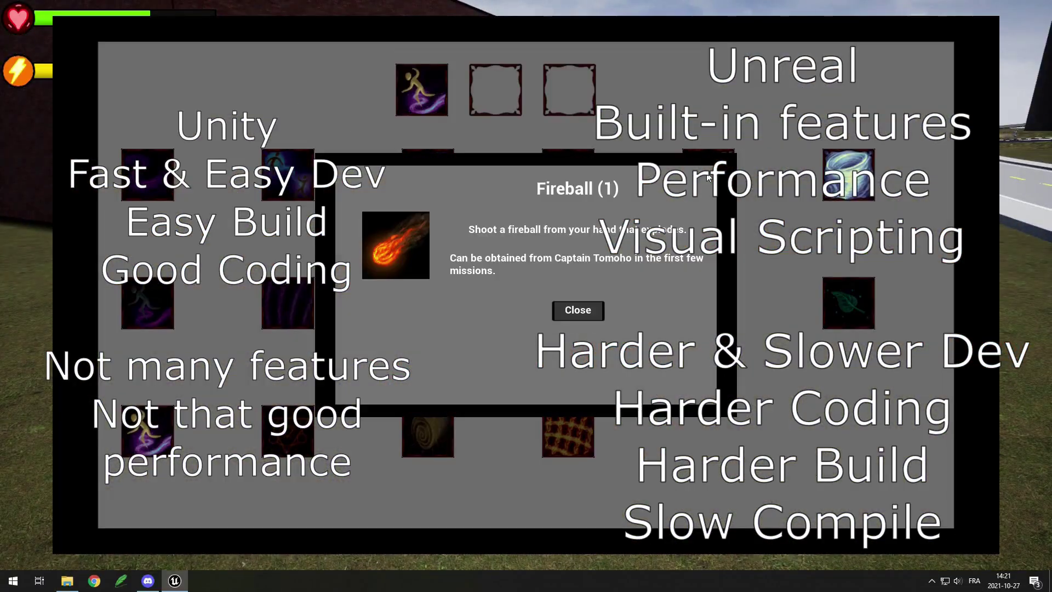
{"action": "key", "text": "Tab"}
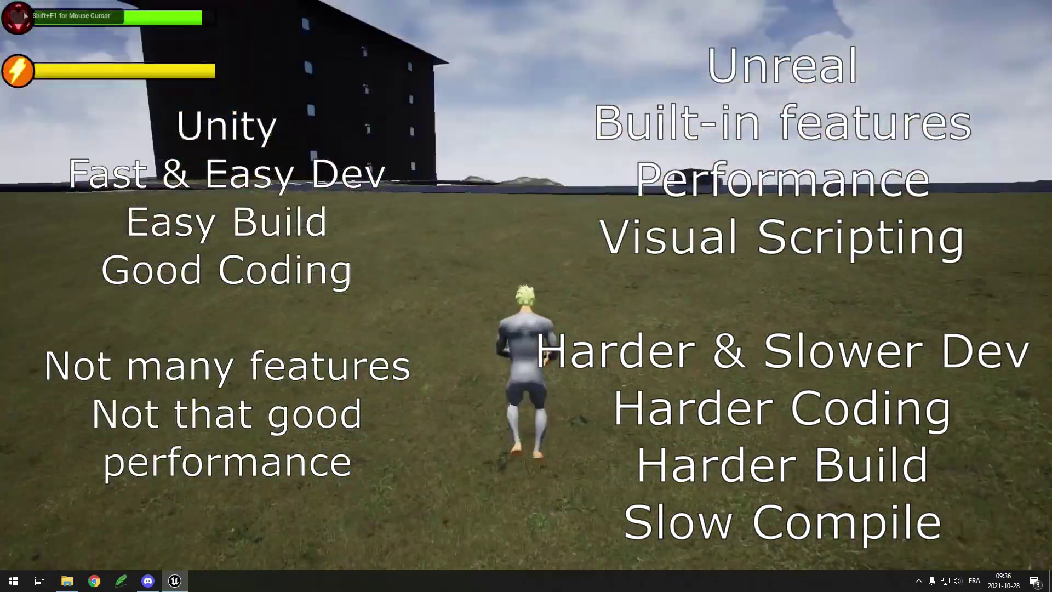
{"action": "key", "text": "Tab"}
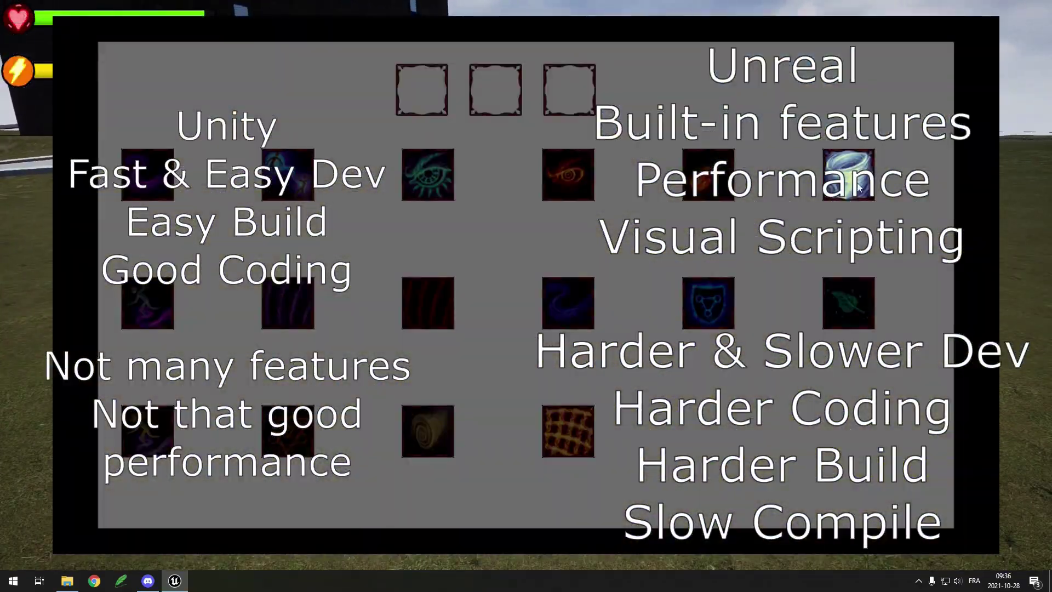
{"action": "key", "text": "Escape"}
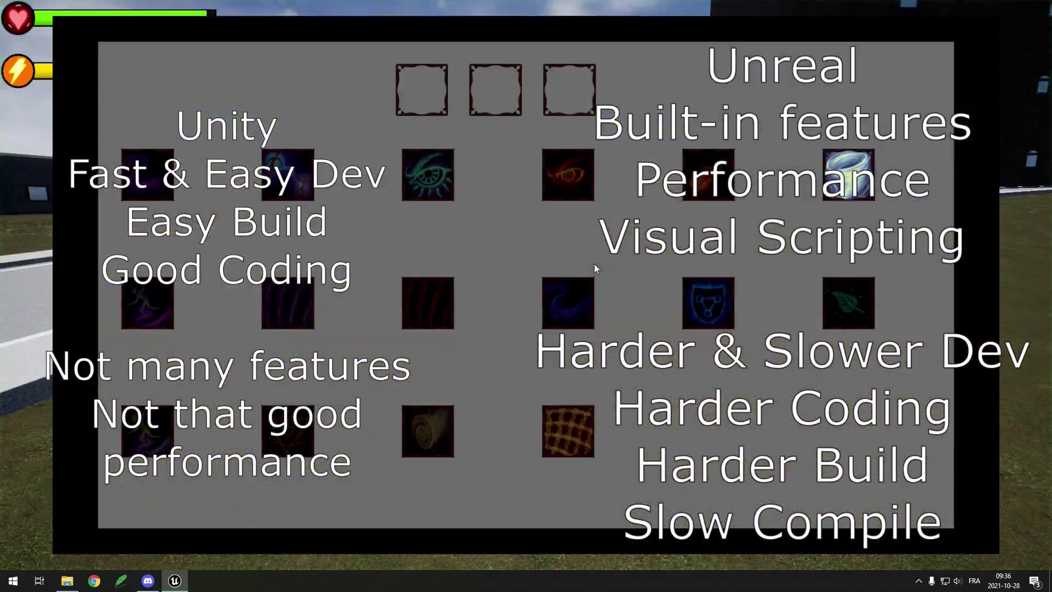
{"action": "key", "text": "Tab"}
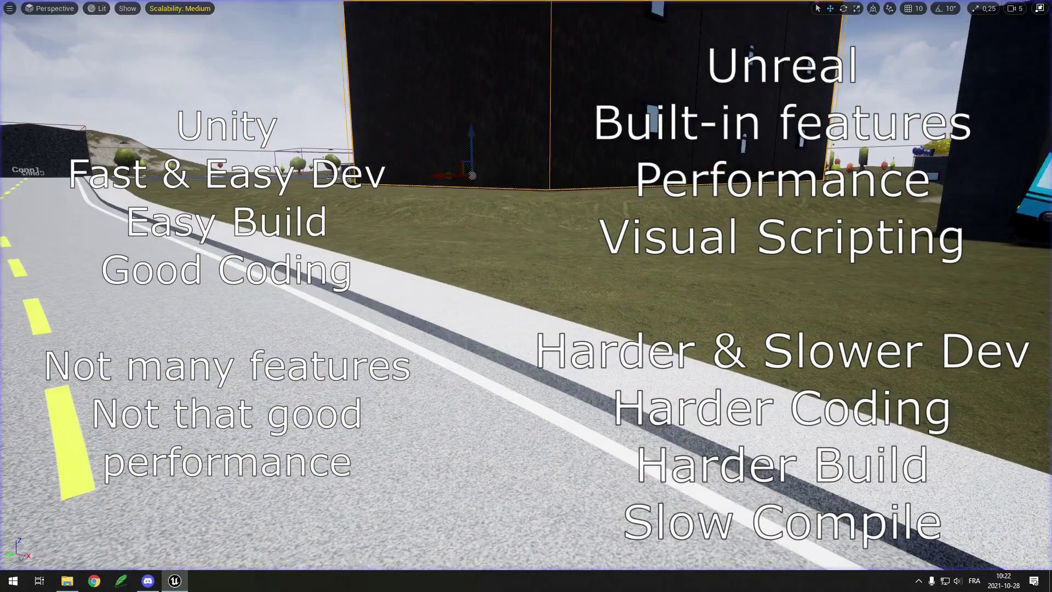
Play the level in Unreal and show the marker for the mission "Retreat! Go to the base.".
{"action": "right_click_drag", "start_coordinate": [544, 234], "coordinate": [544, 235]}
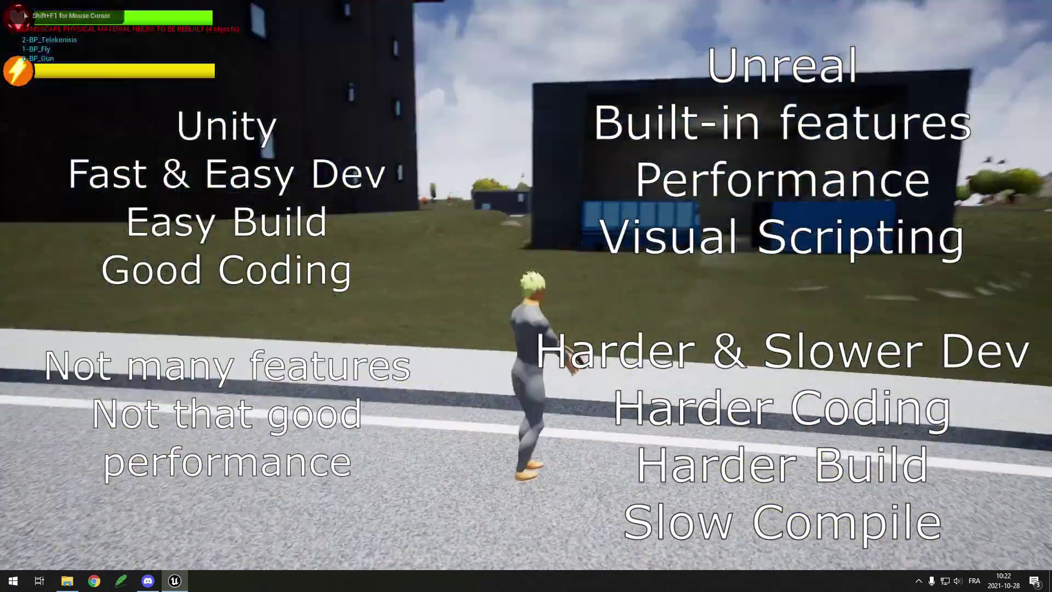
{"action": "key", "text": "Tab"}
{"action": "key", "text": "Tab"}
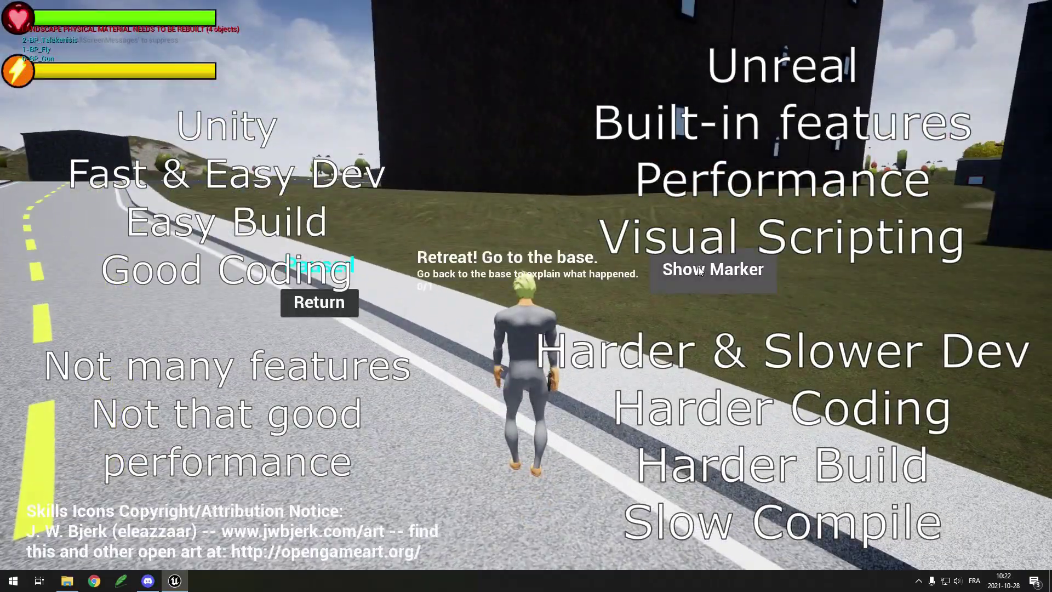
{"action": "left_click", "coordinate": [699, 270]}
{"action": "key", "text": "w"}
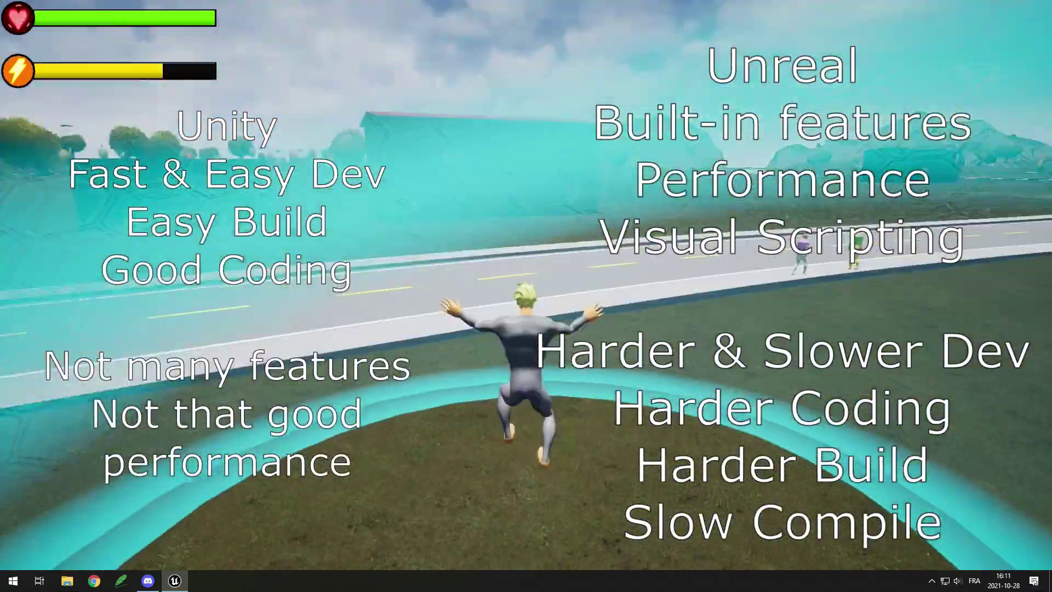
{"action": "key", "text": "w"}
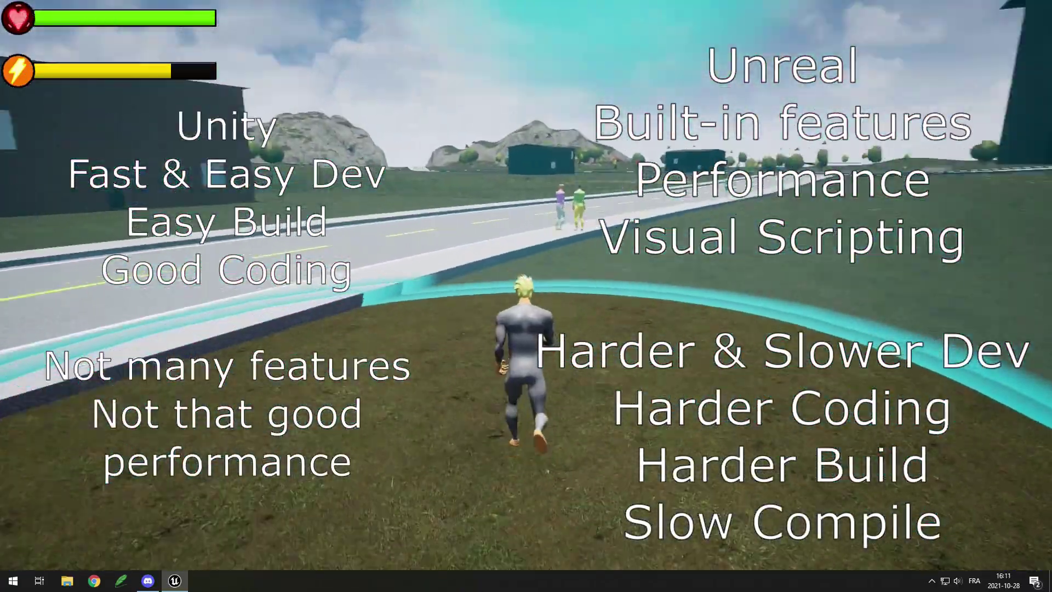
{"action": "key", "text": "space"}
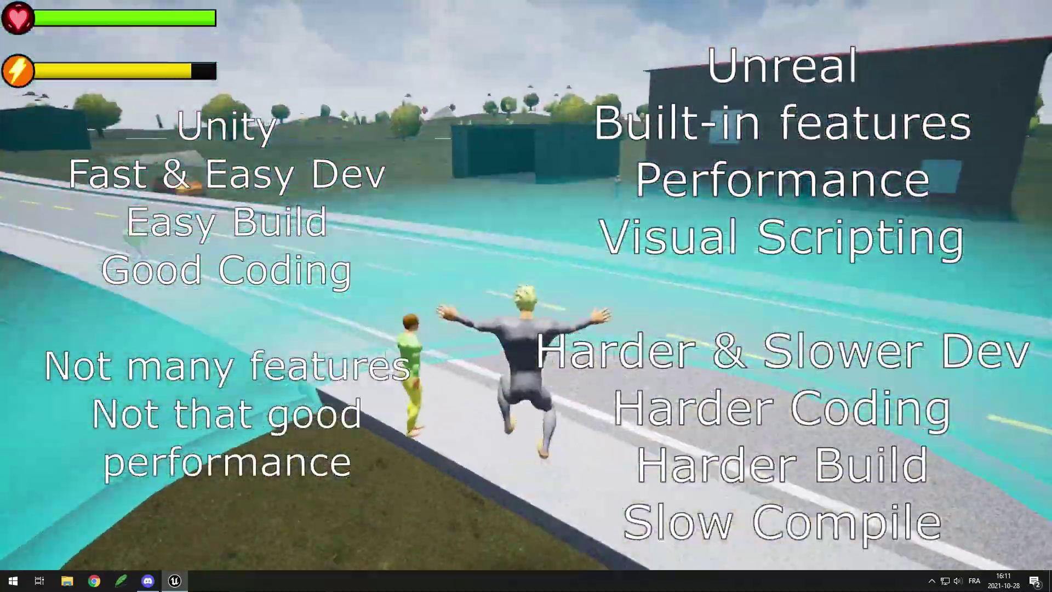
{"action": "key", "text": "space"}
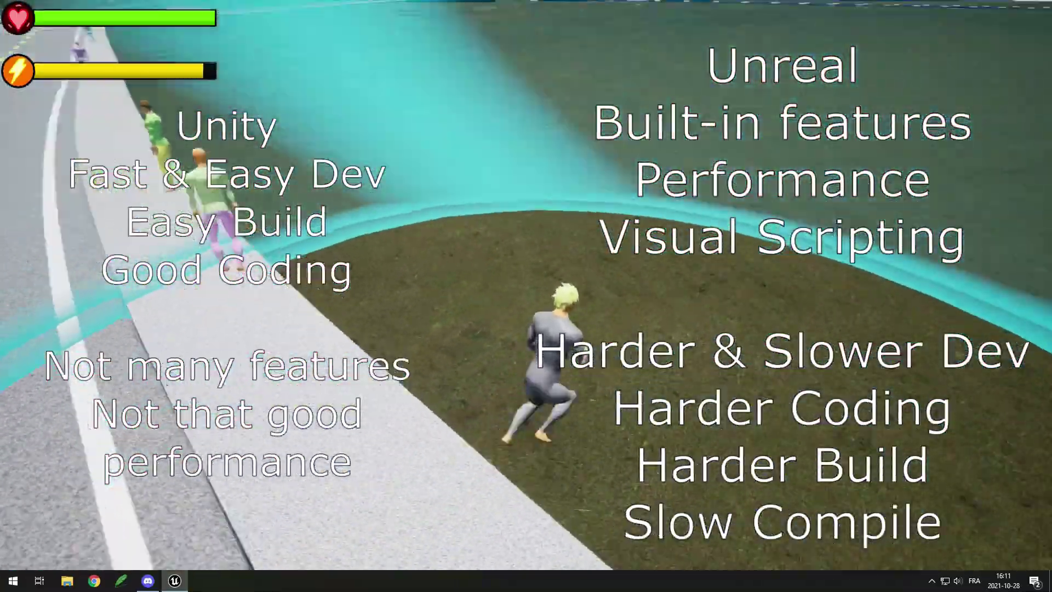
{"action": "key", "text": "w"}
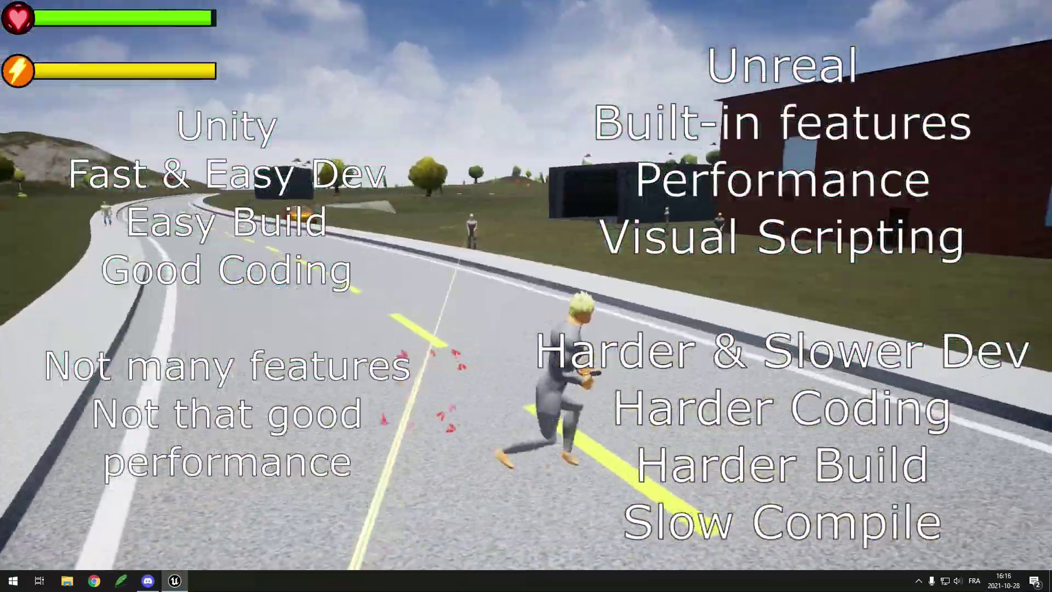